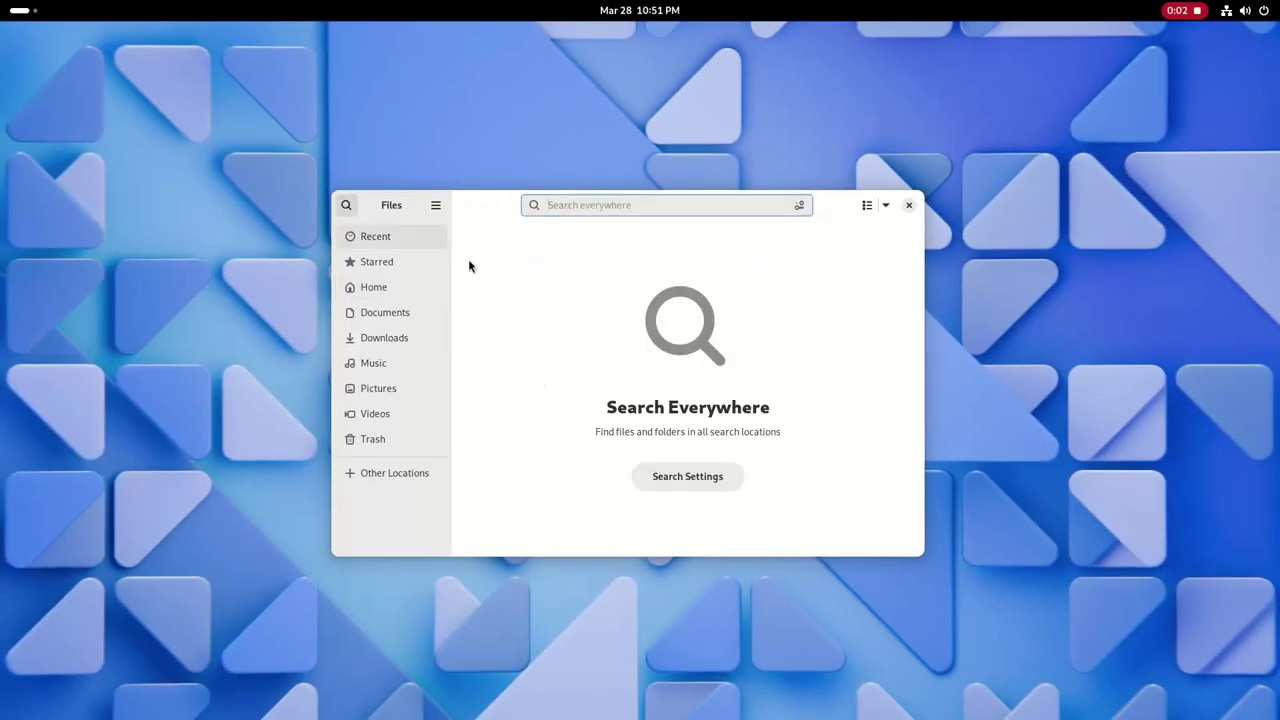
Search all locations for "meme", and clear the search term.
text(meme)
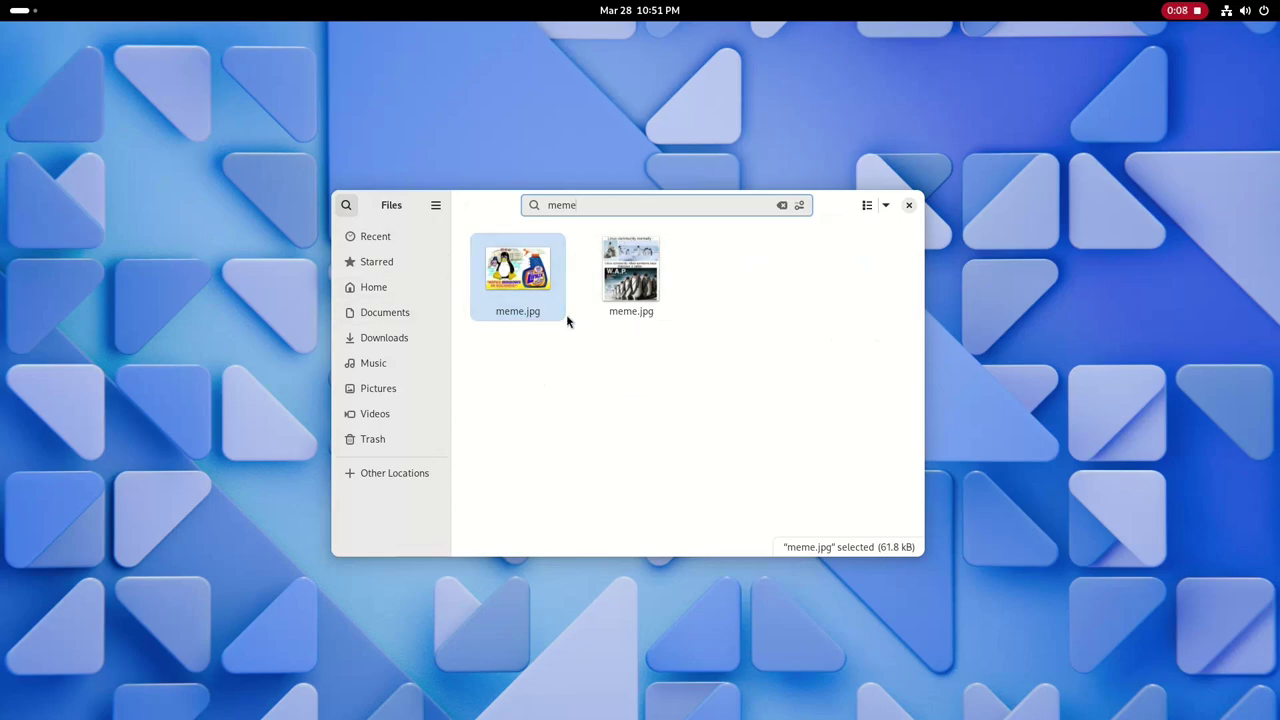
key(BackSpace)
key(BackSpace)
key(BackSpace)
key(BackSpace)
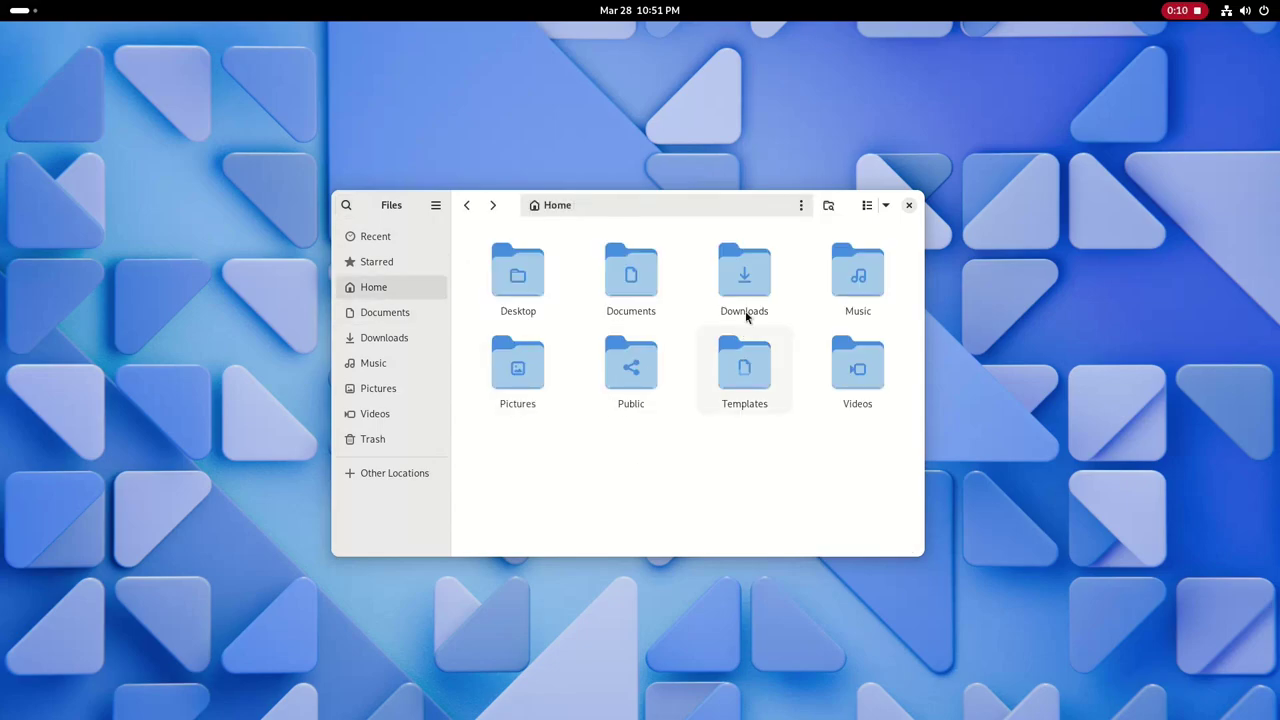
Open the Downloads folder from Home and search only within it for "meme".
double_click(763, 277)
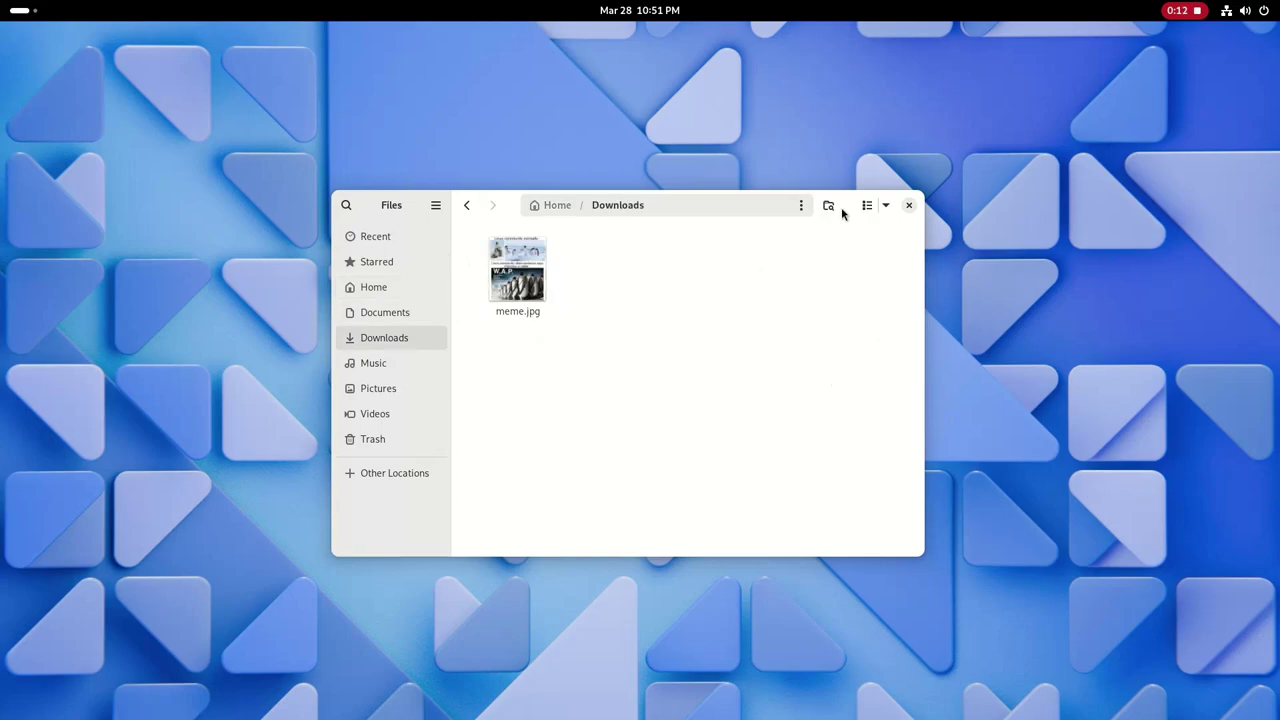
key(ctrl+f)
text(meme)
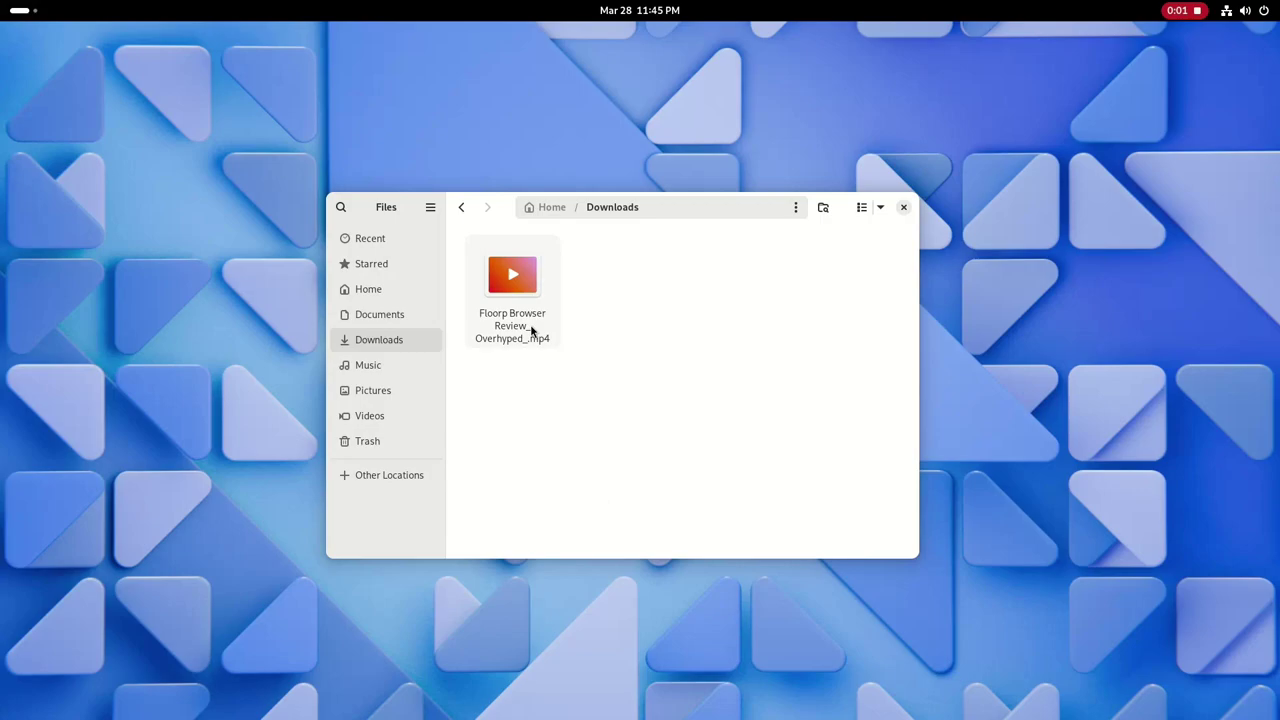
Copy the Floorp Browser Review video from Downloads to the Desktop folder and show the progress of the file operation.
right_click(531, 331)
click(553, 455)
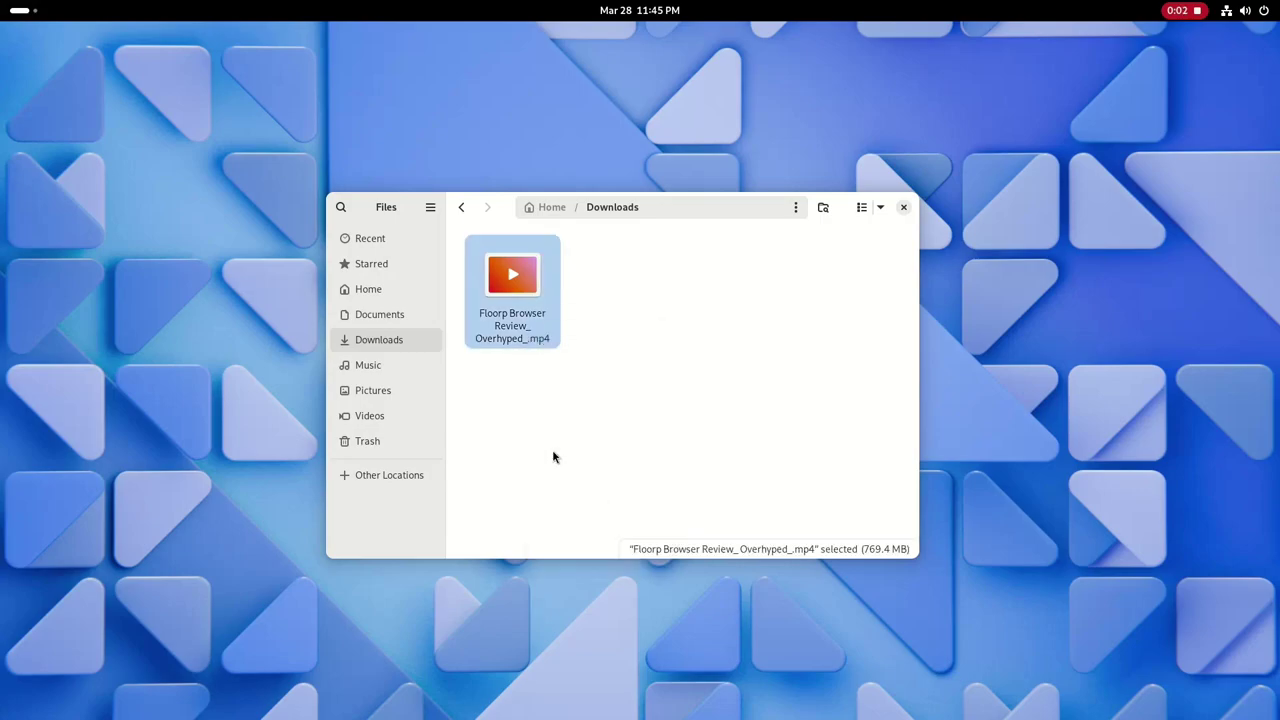
click(398, 331)
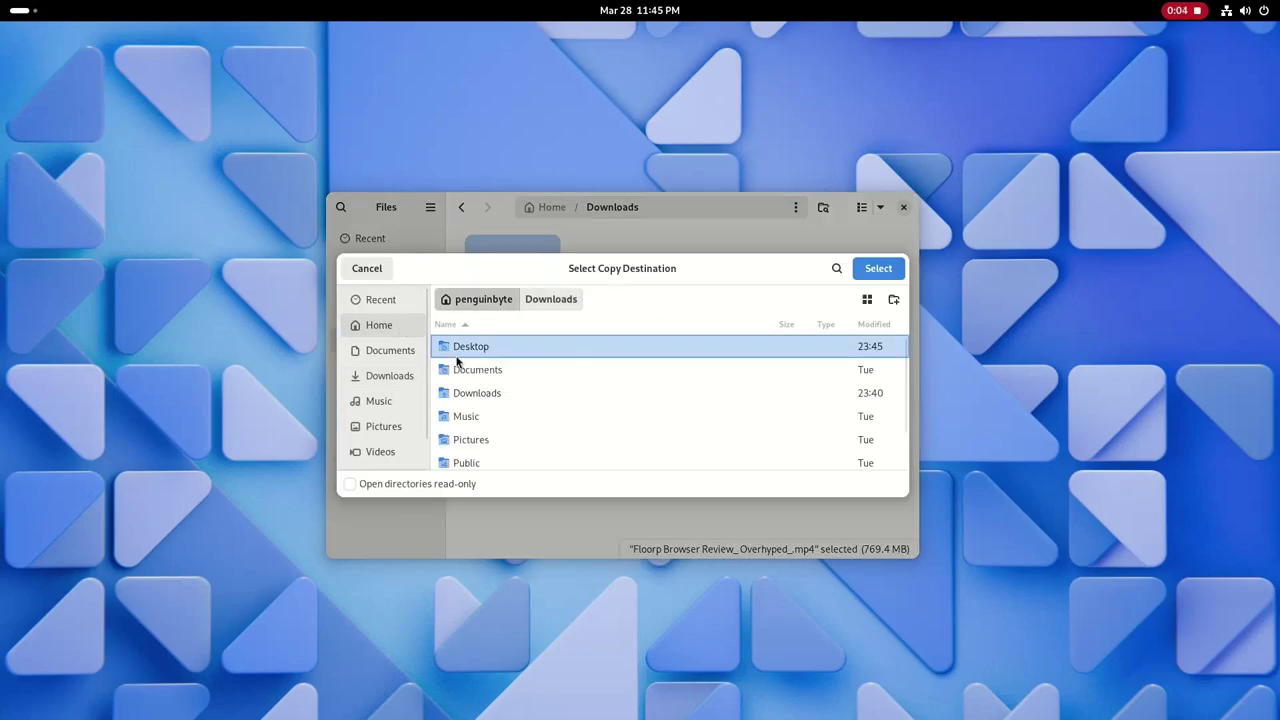
double_click(455, 348)
click(873, 278)
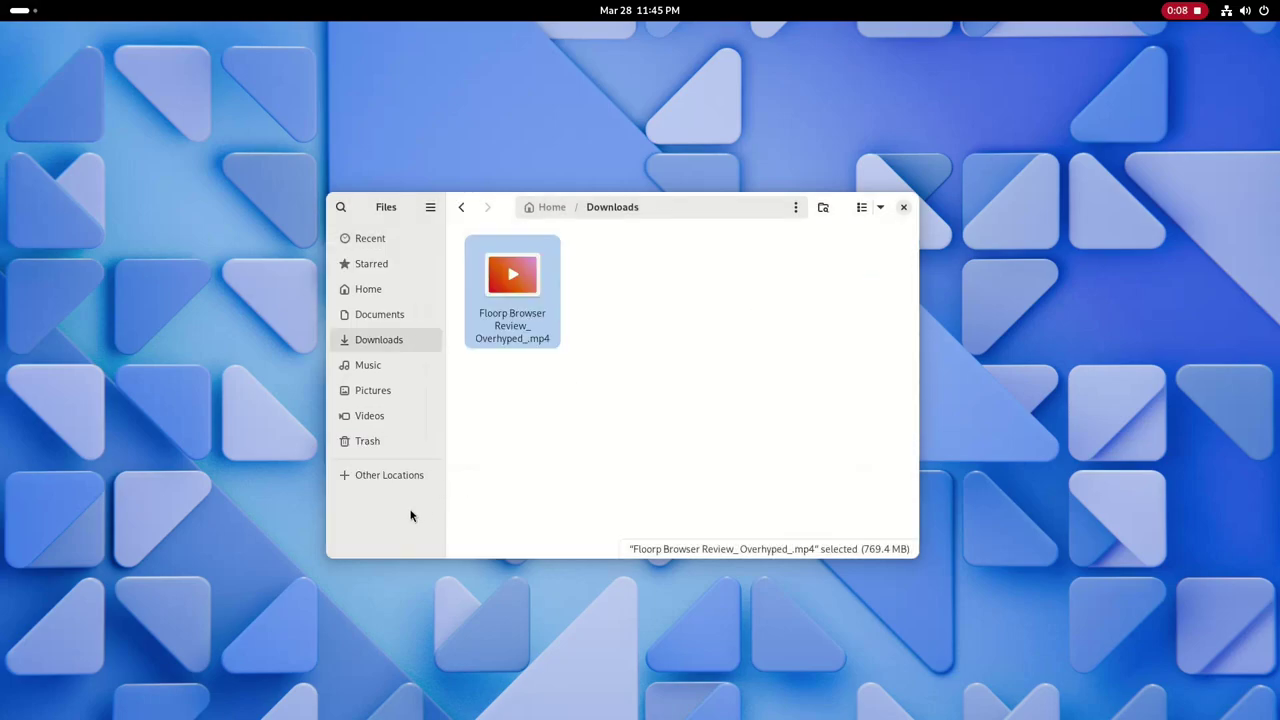
click(374, 545)
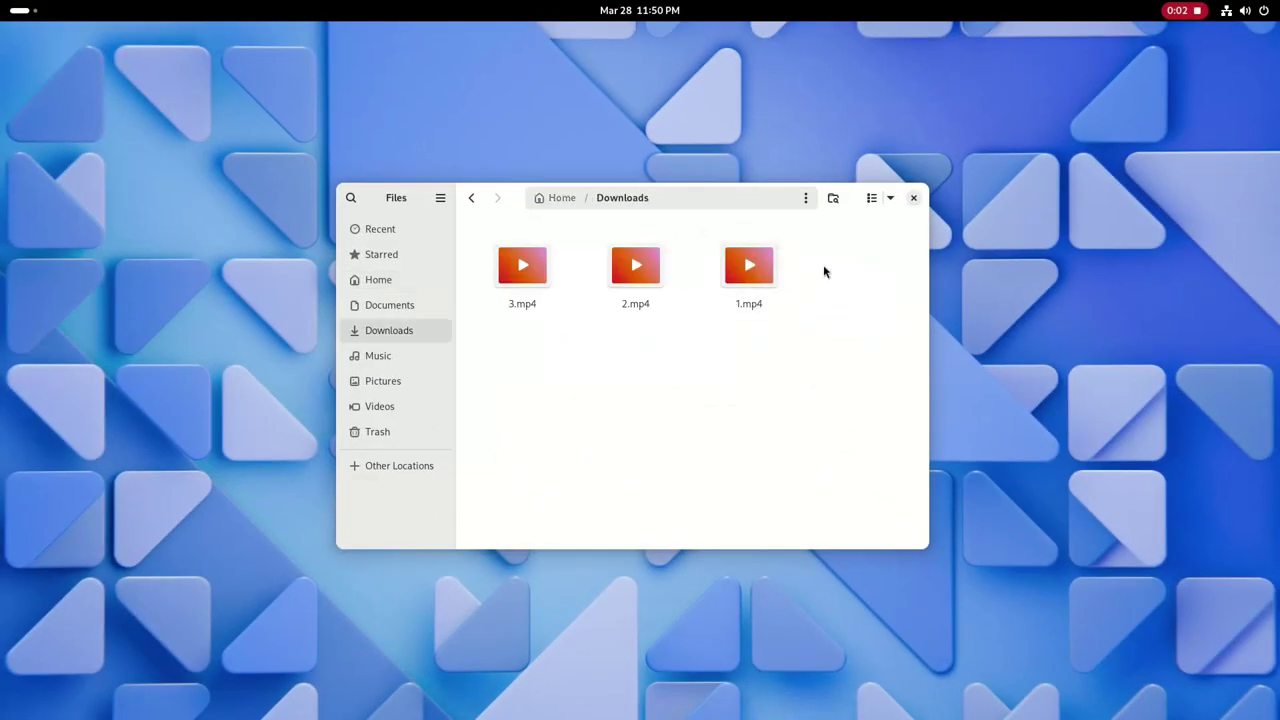
Toggle the Downloads folder repeatedly between list view and grid view.
click(877, 202)
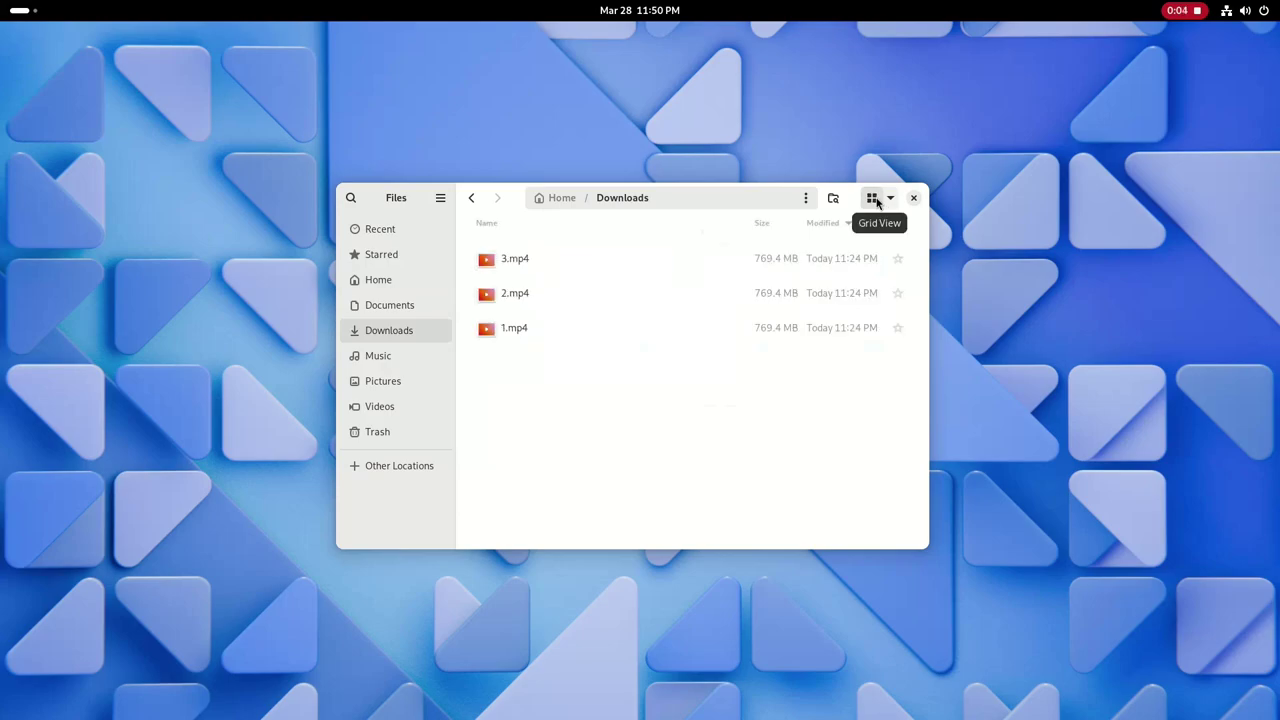
click(877, 202)
click(873, 198)
click(873, 198)
click(873, 198)
click(873, 198)
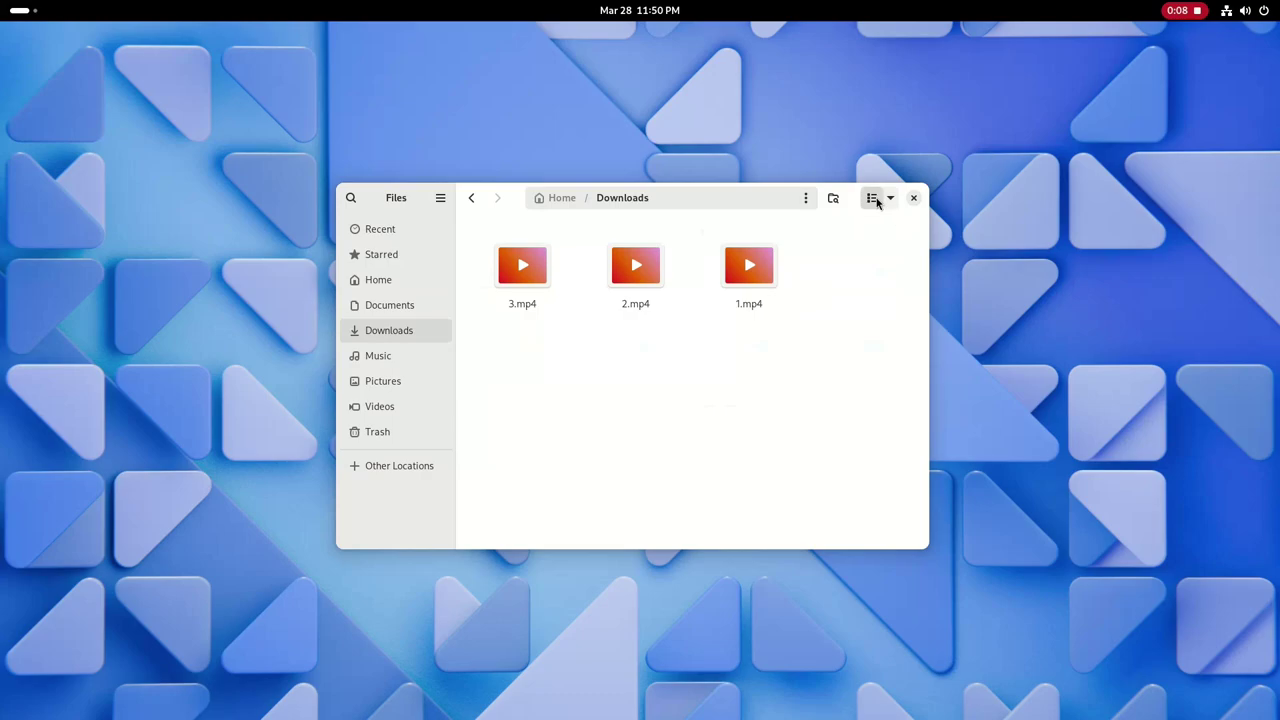
click(873, 198)
click(873, 198)
click(873, 198)
click(873, 198)
click(873, 198)
click(873, 198)
click(873, 198)
click(873, 198)
click(873, 198)
click(873, 198)
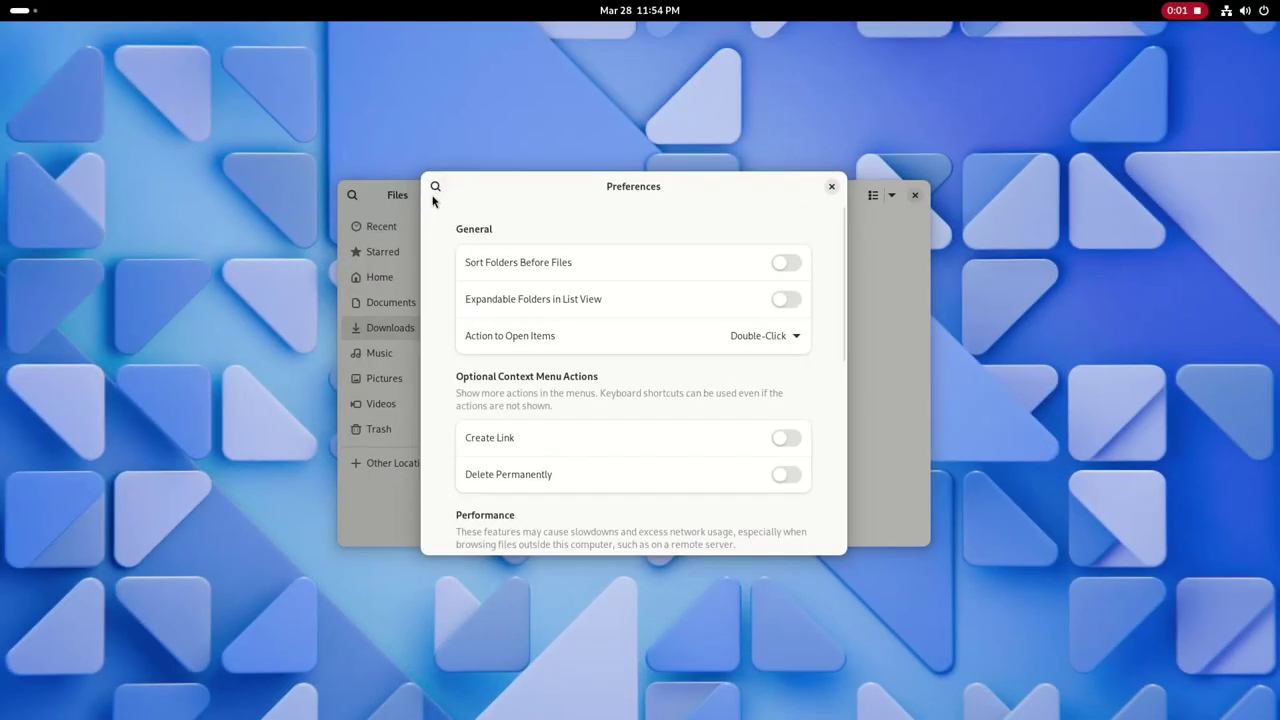
Search the preferences for "so", clear the term and return to the full preferences list.
click(435, 187)
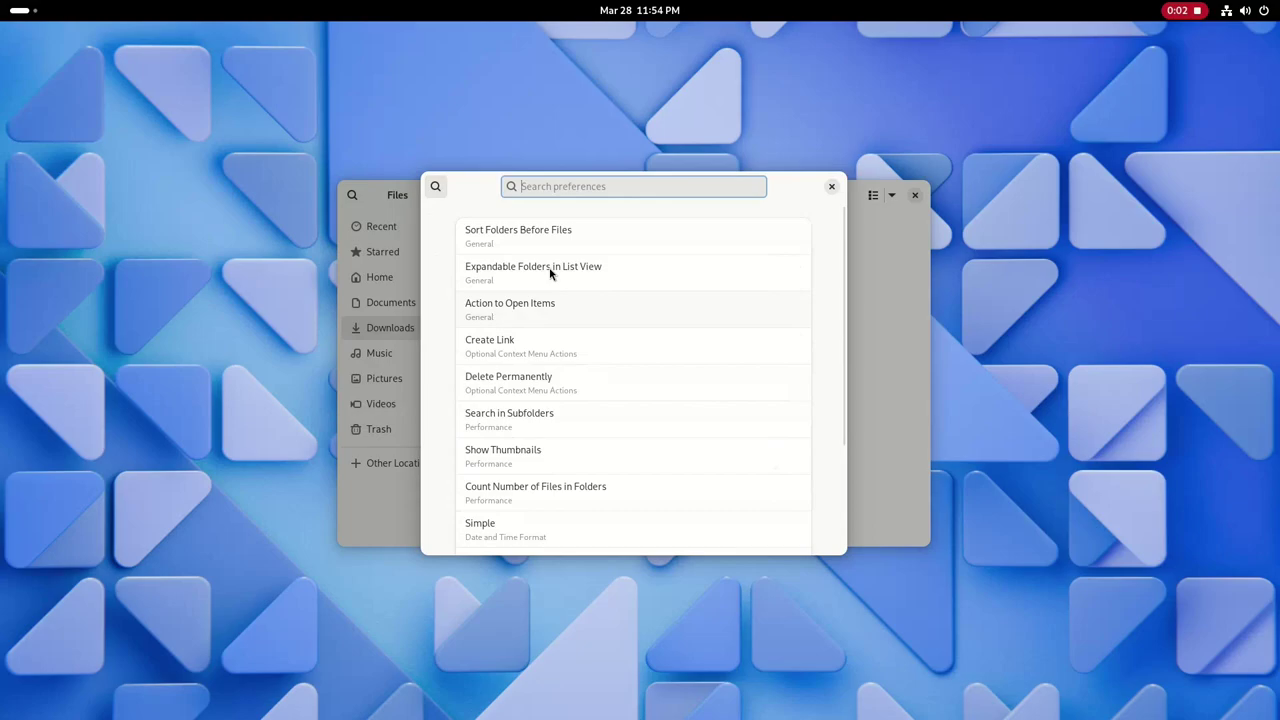
text(sort)
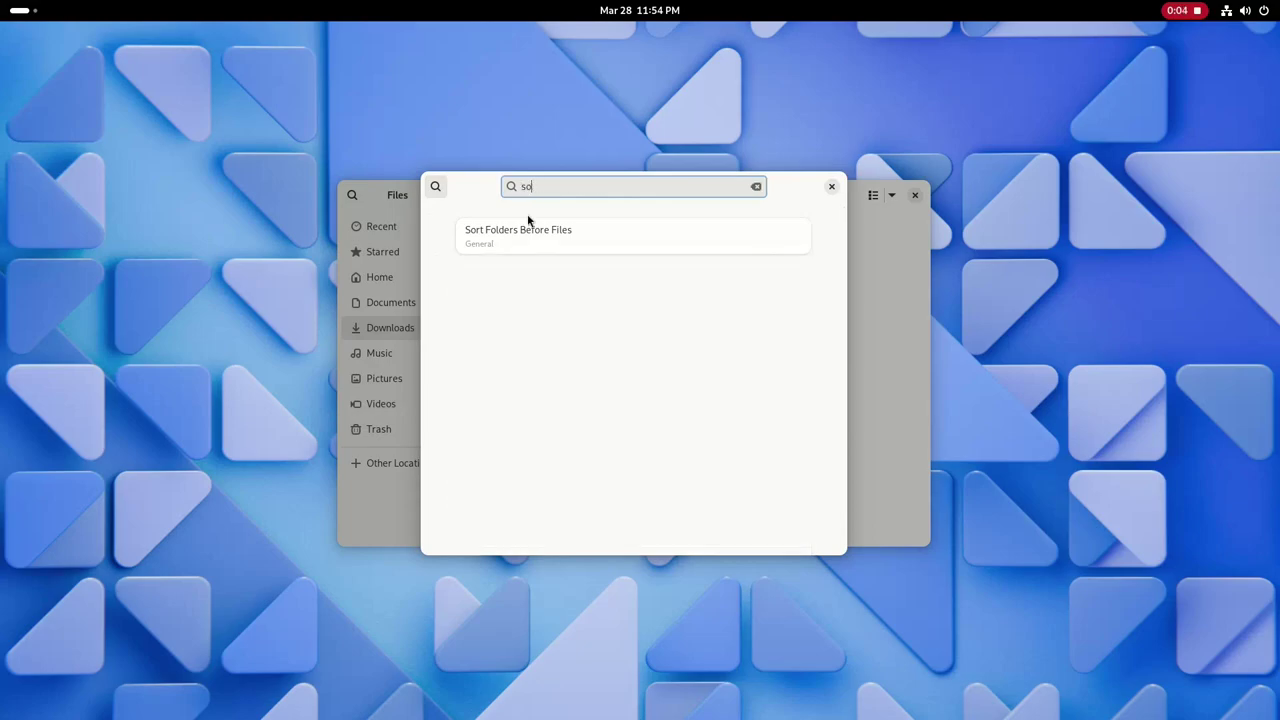
key(BackSpace)
key(BackSpace)
click(436, 187)
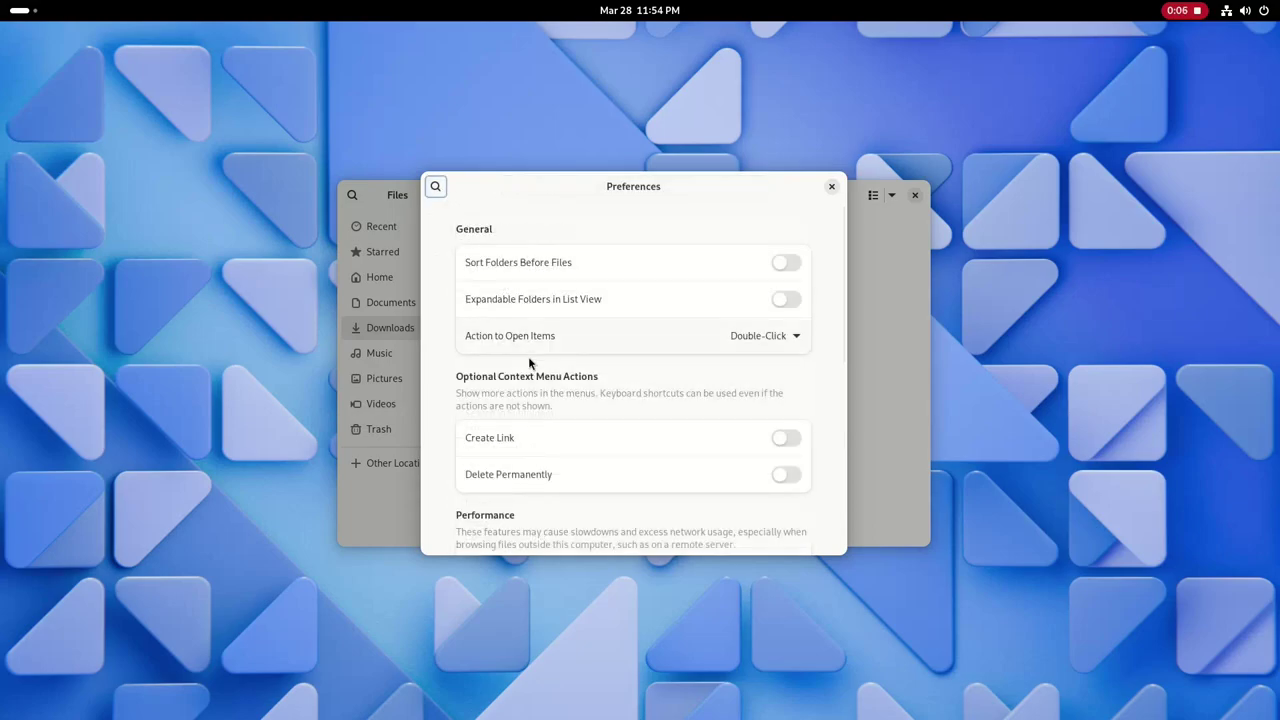
Try the other Date and Time Format option in the preferences and return to Simple.
scroll(528, 356, down, 5)
click(500, 478)
click(510, 432)
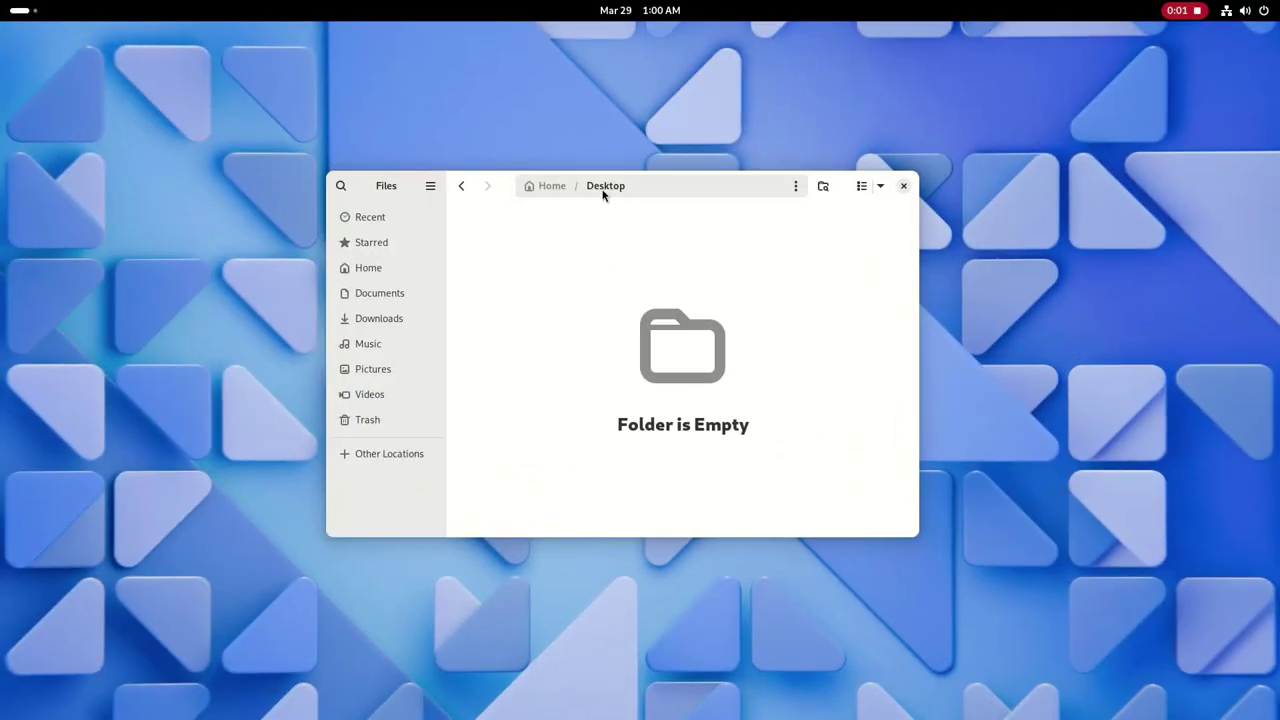
Edit the Desktop folder's location path to open Downloads instead, and return to the Home folder.
click(603, 193)
key(Escape)
click(700, 192)
click(654, 189)
key(BackSpace)
key(BackSpace)
key(BackSpace)
key(BackSpace)
text(own)
key(Return)
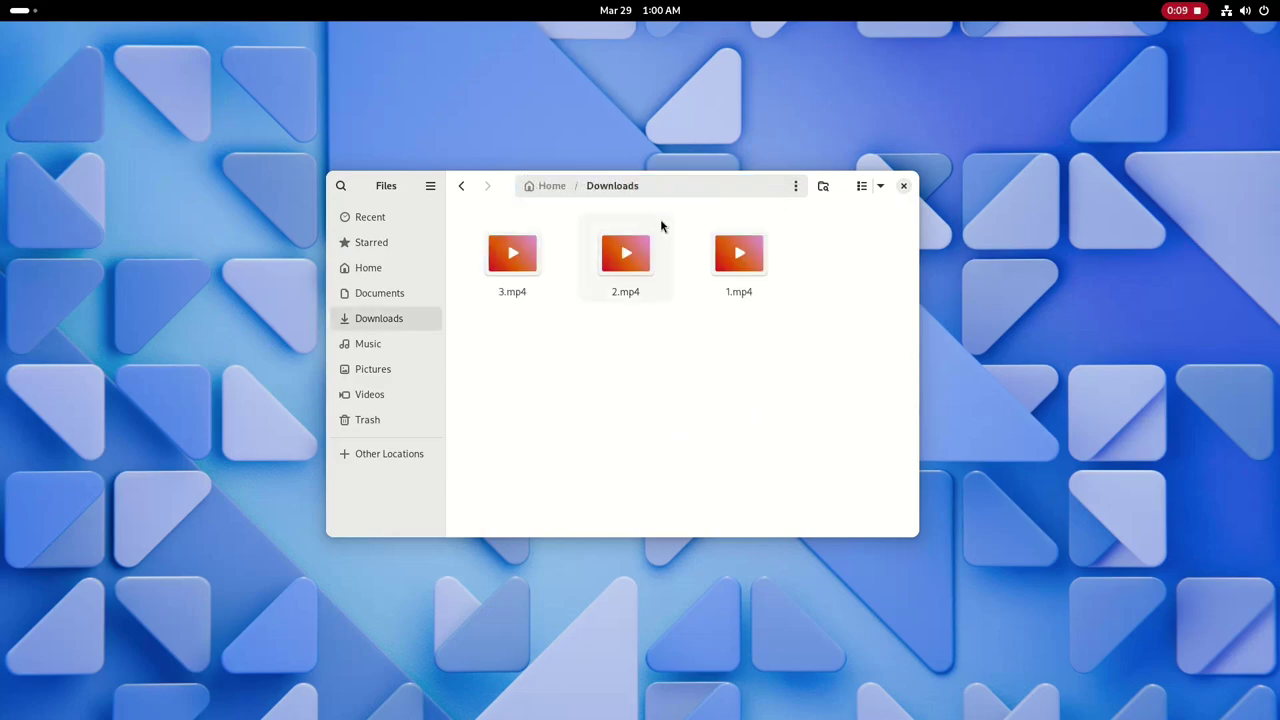
click(551, 185)
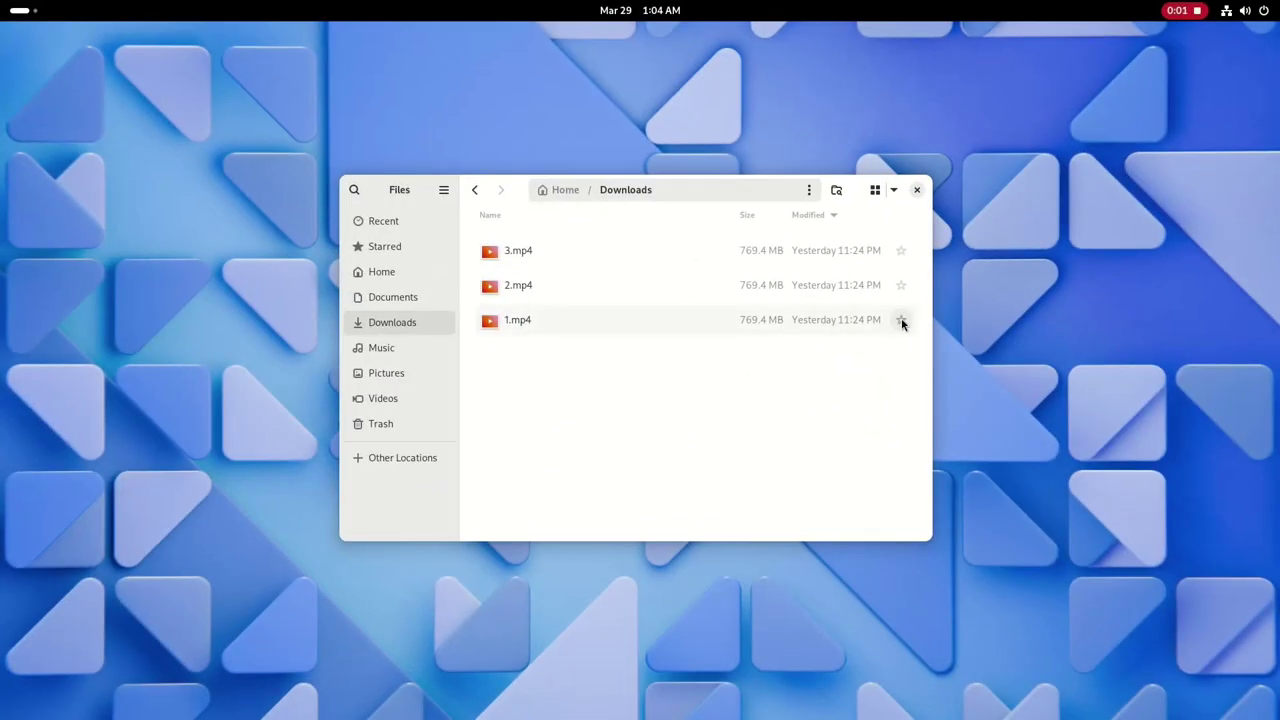
Star 1.mp4 and 2.mp4 in the Downloads list and display the folder in grid view.
click(901, 320)
click(901, 286)
click(875, 189)
Open the properties of 2.mp4 and remove its star there.
right_click(652, 244)
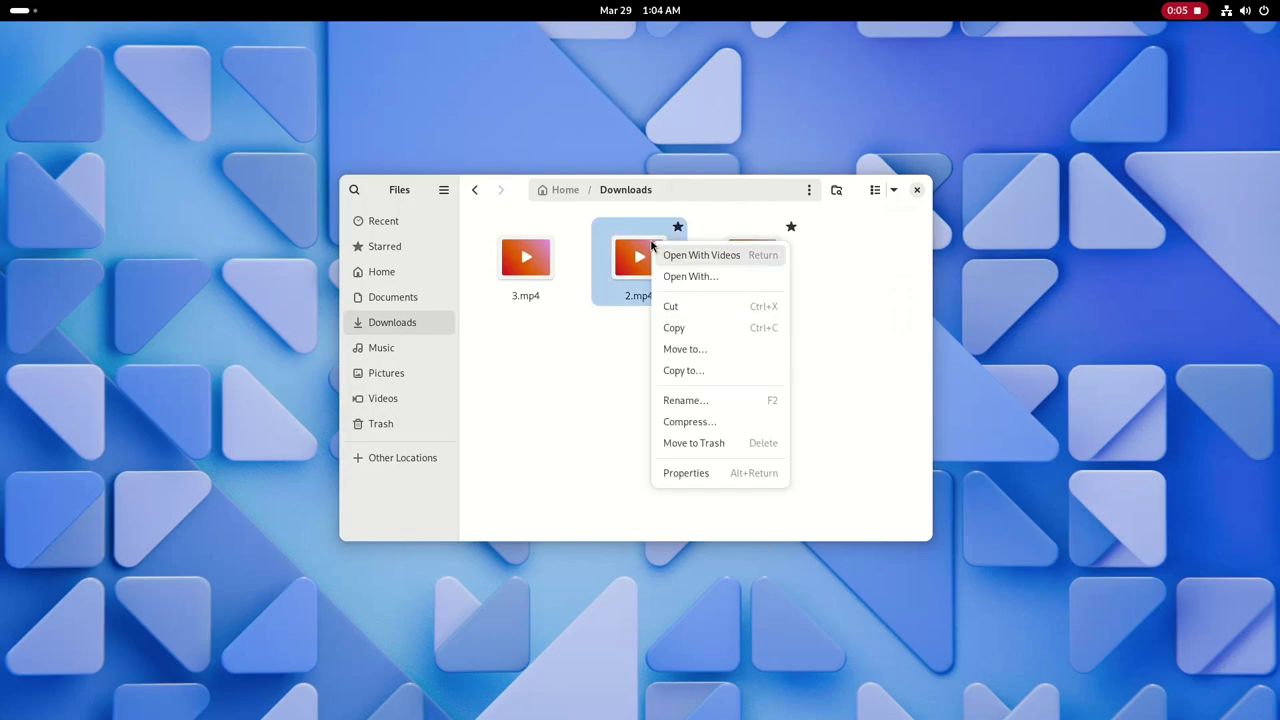
click(667, 472)
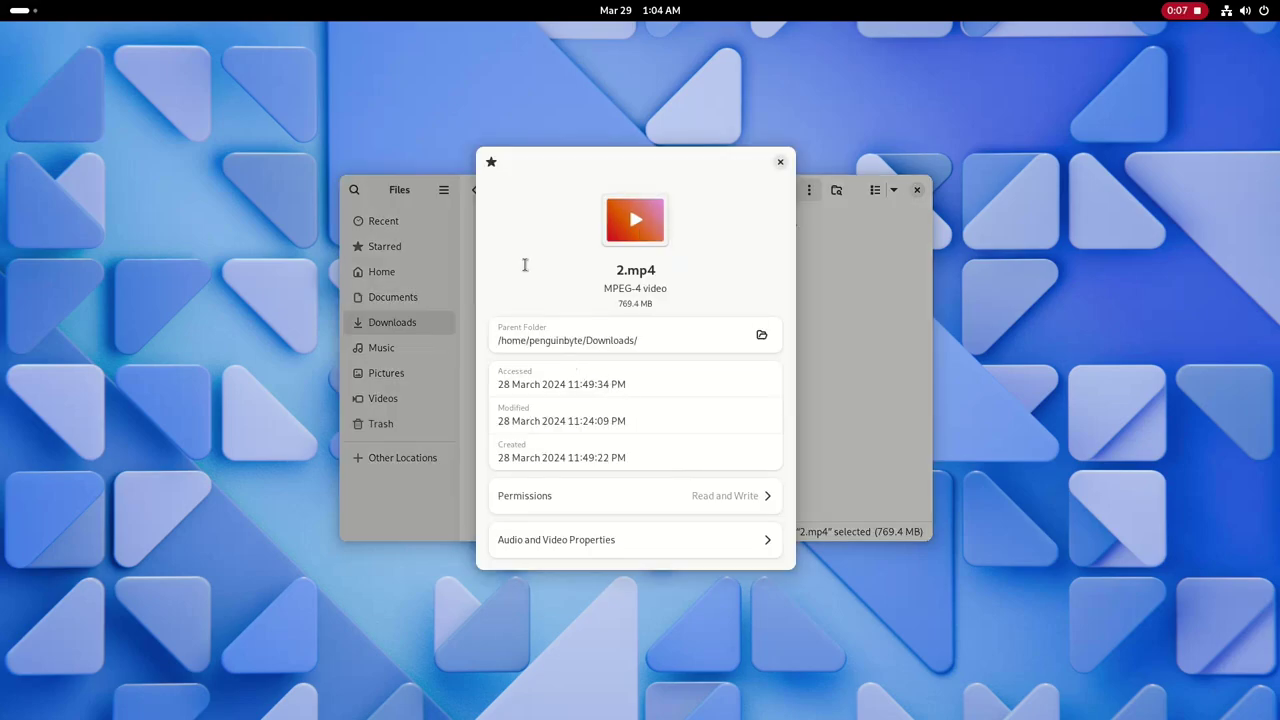
click(491, 162)
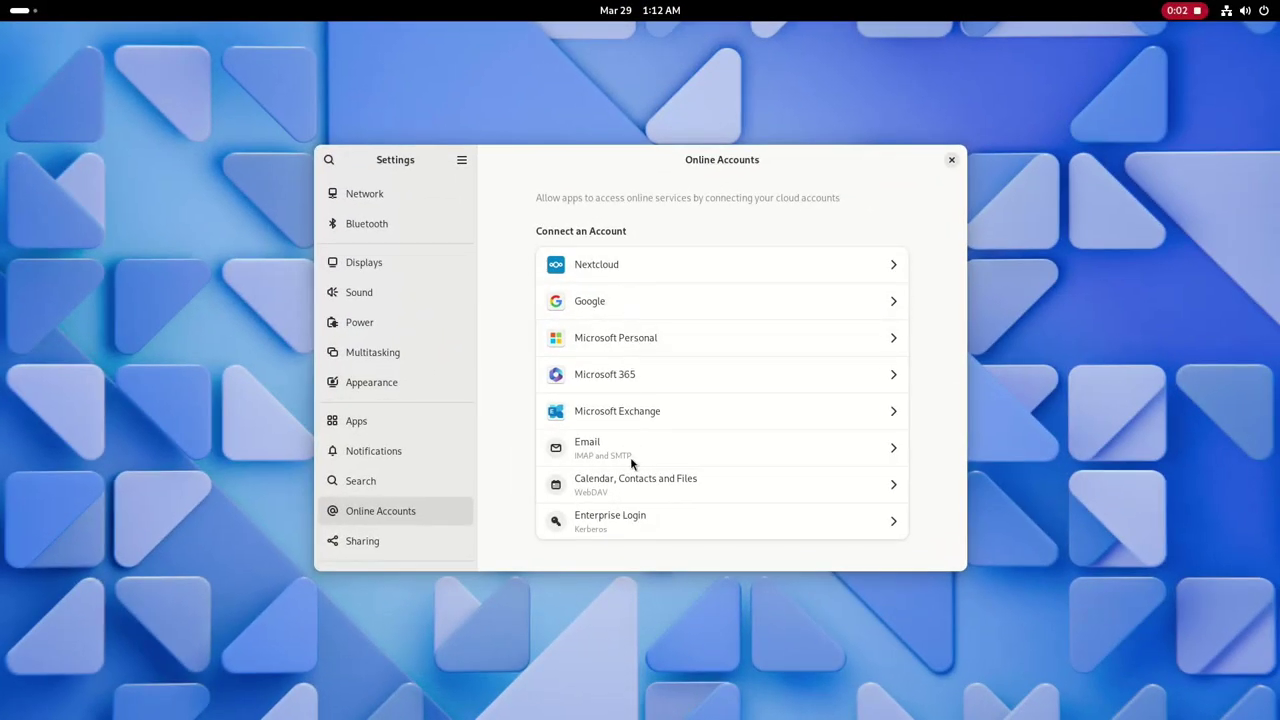
In Settings, examine the Microsoft 365 and Microsoft Personal account setup dialogs under Online Accounts, closing each one.
click(619, 380)
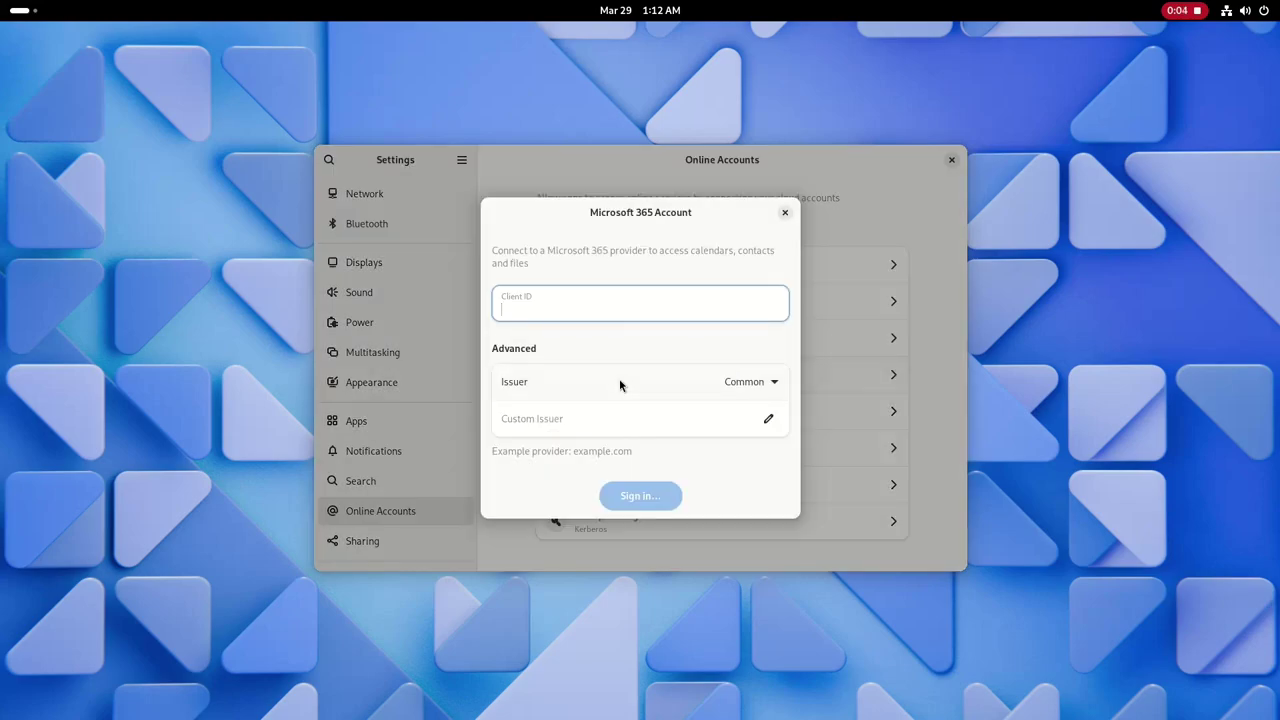
click(784, 214)
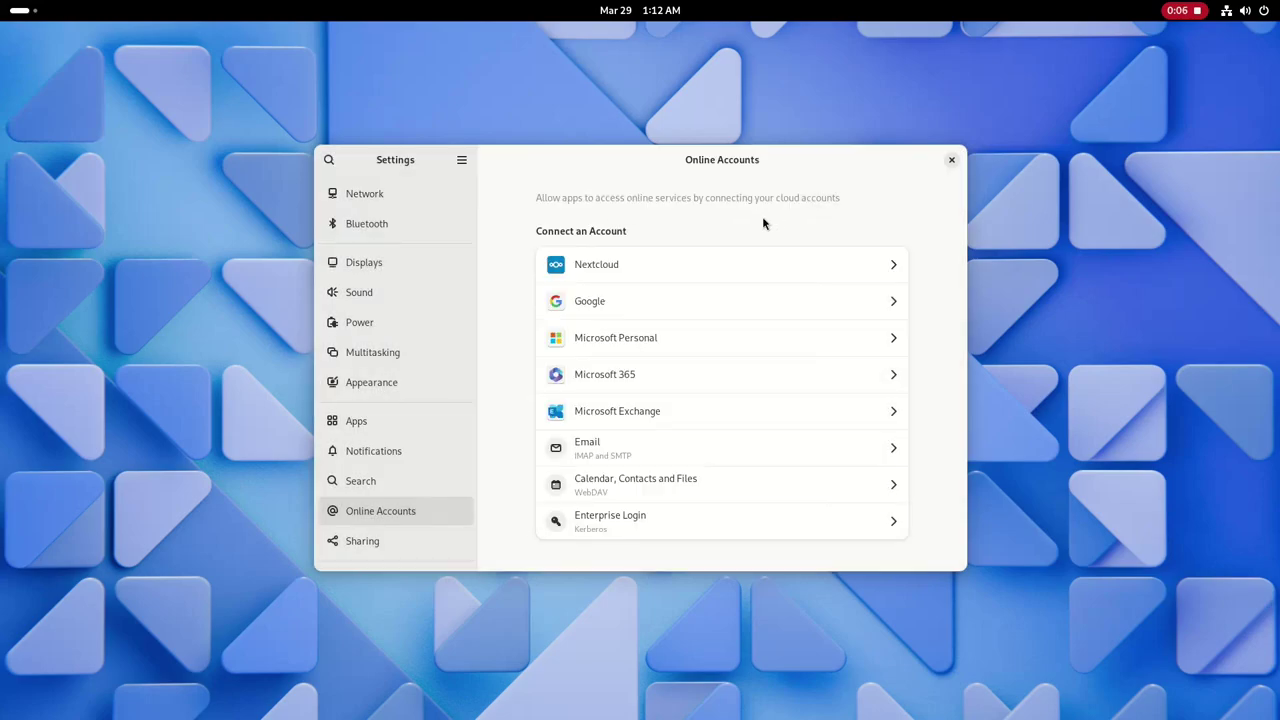
click(627, 343)
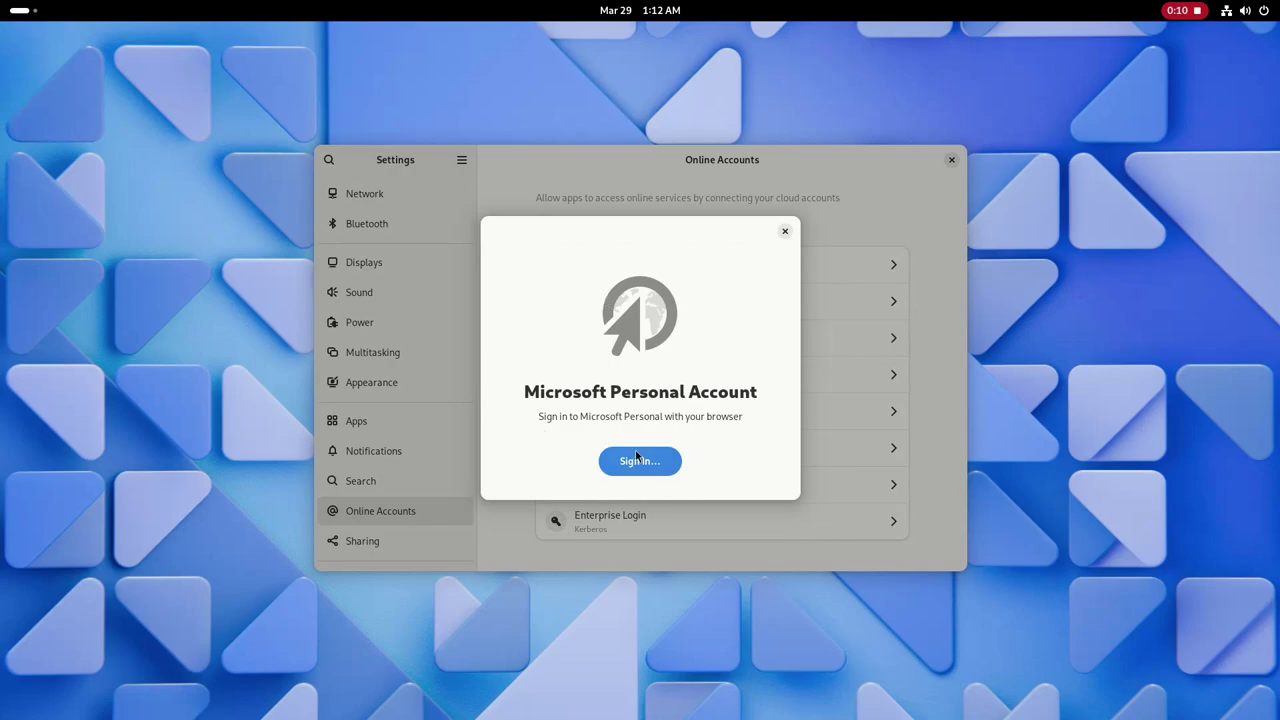
click(784, 233)
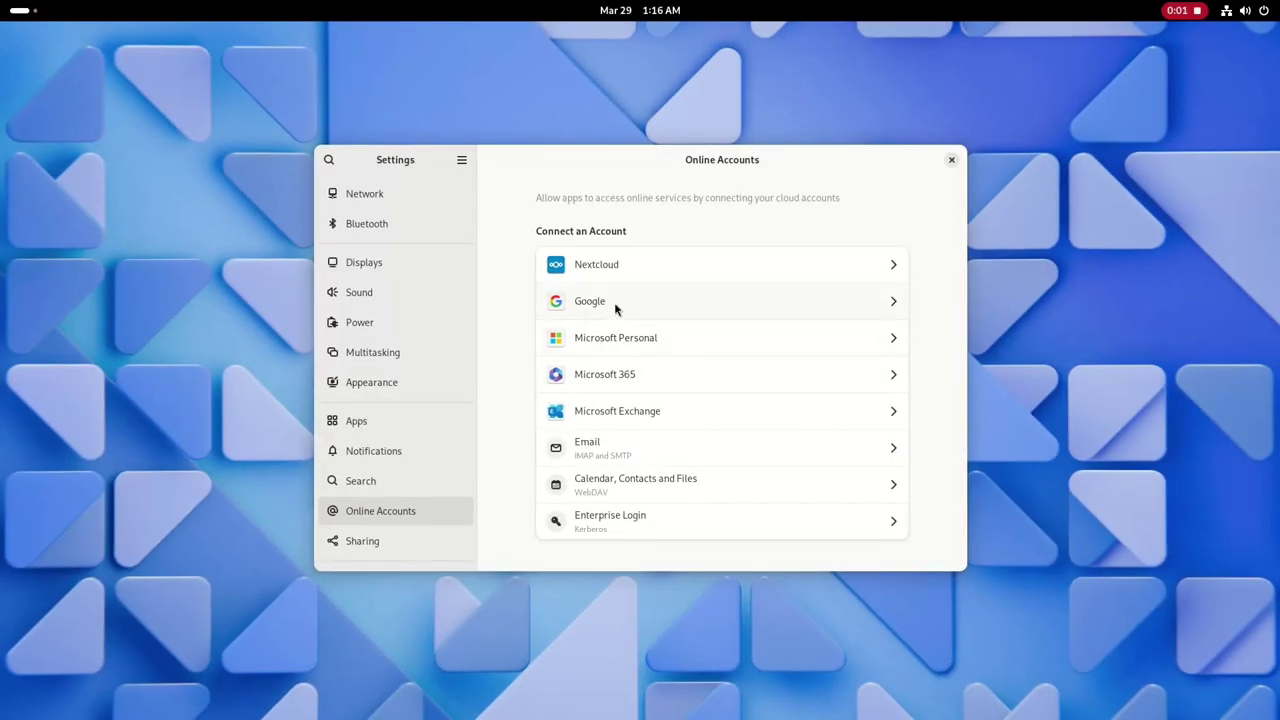
Start connecting a Google account by launching its browser sign-in.
click(614, 302)
click(651, 462)
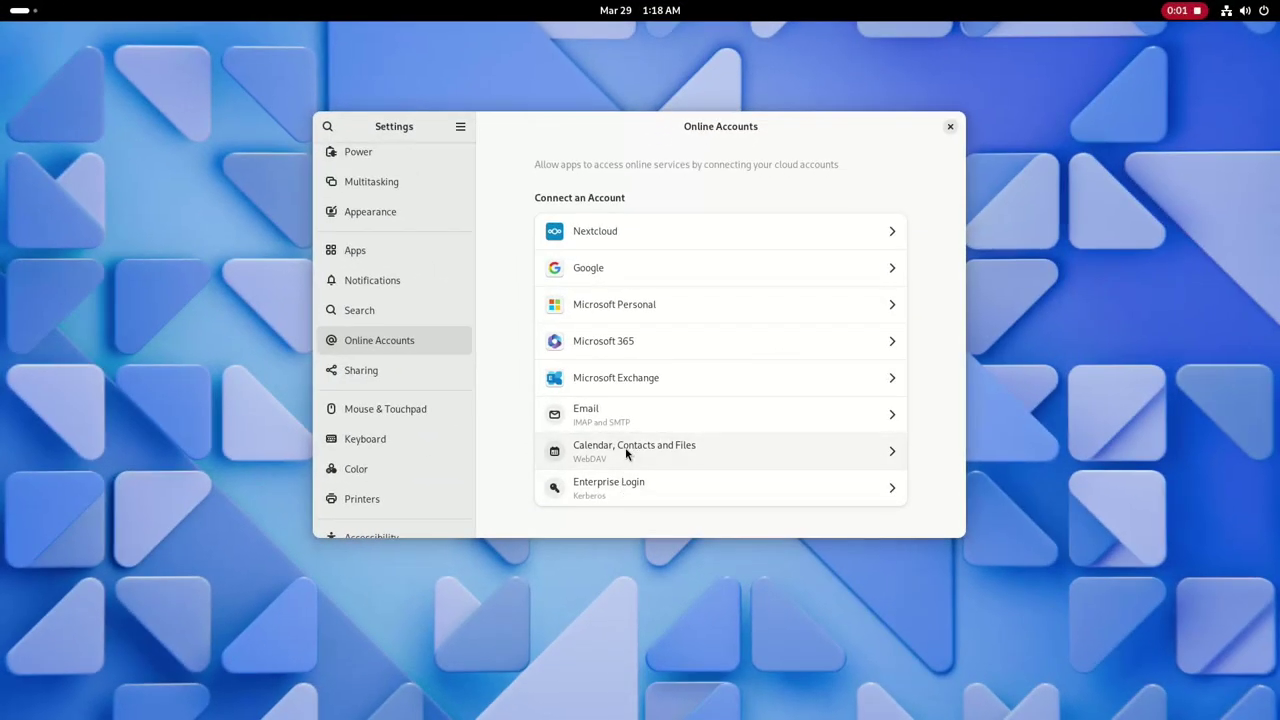
Examine the username, password, files, calendar and contacts fields of the Calendar, Contacts and Files account, and close the dialog.
click(627, 452)
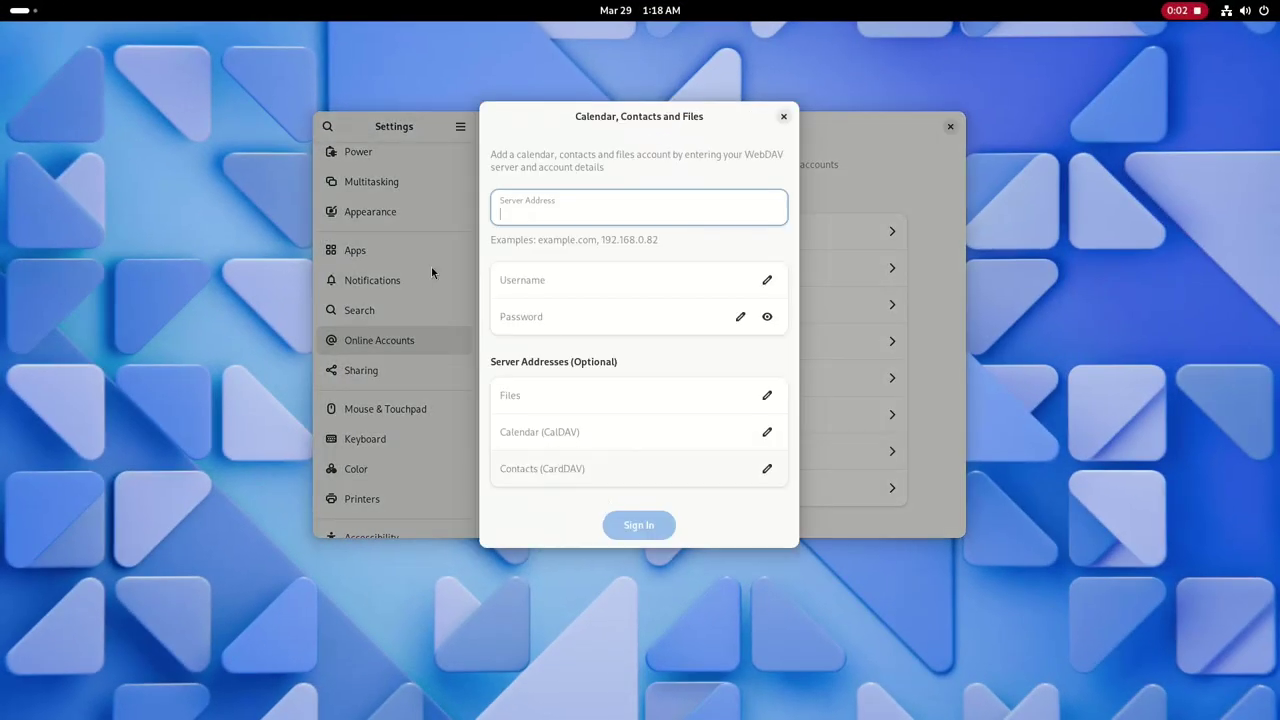
click(605, 278)
click(579, 310)
click(548, 405)
click(551, 431)
click(629, 466)
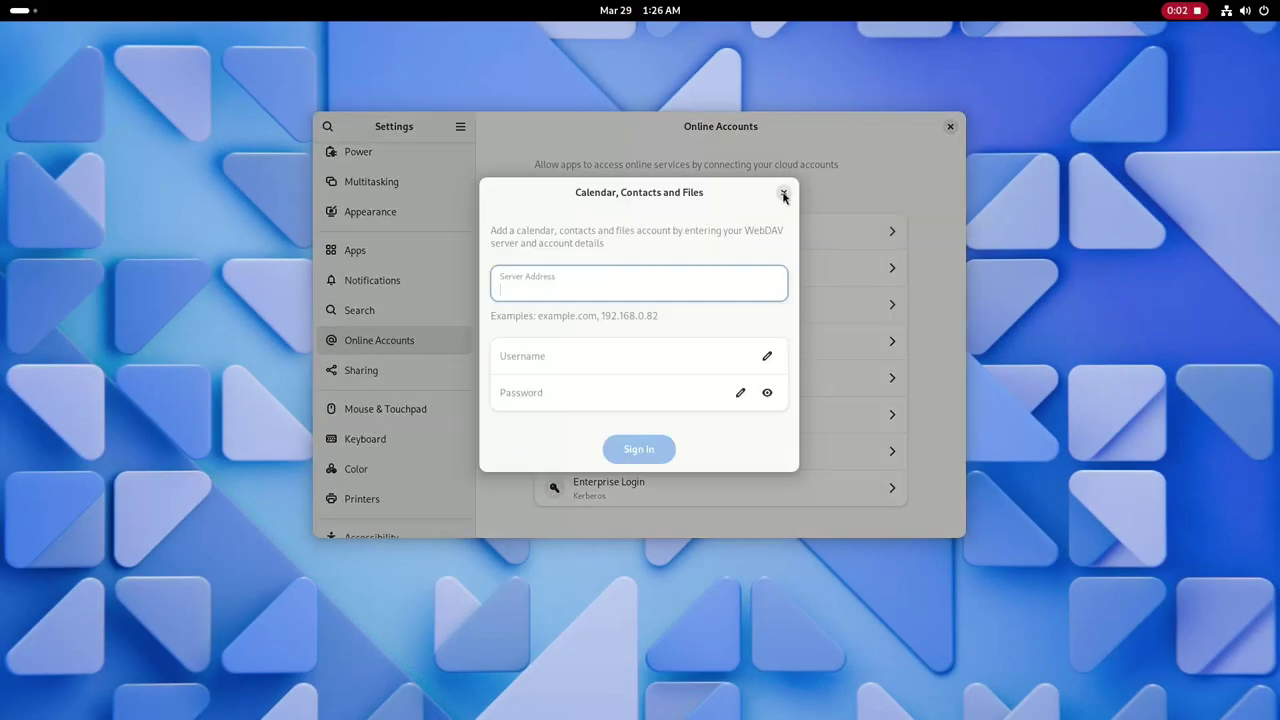
click(784, 194)
Review the Google, Microsoft Personal and Microsoft 365 account setup dialogs one after another, closing each without signing in.
click(729, 270)
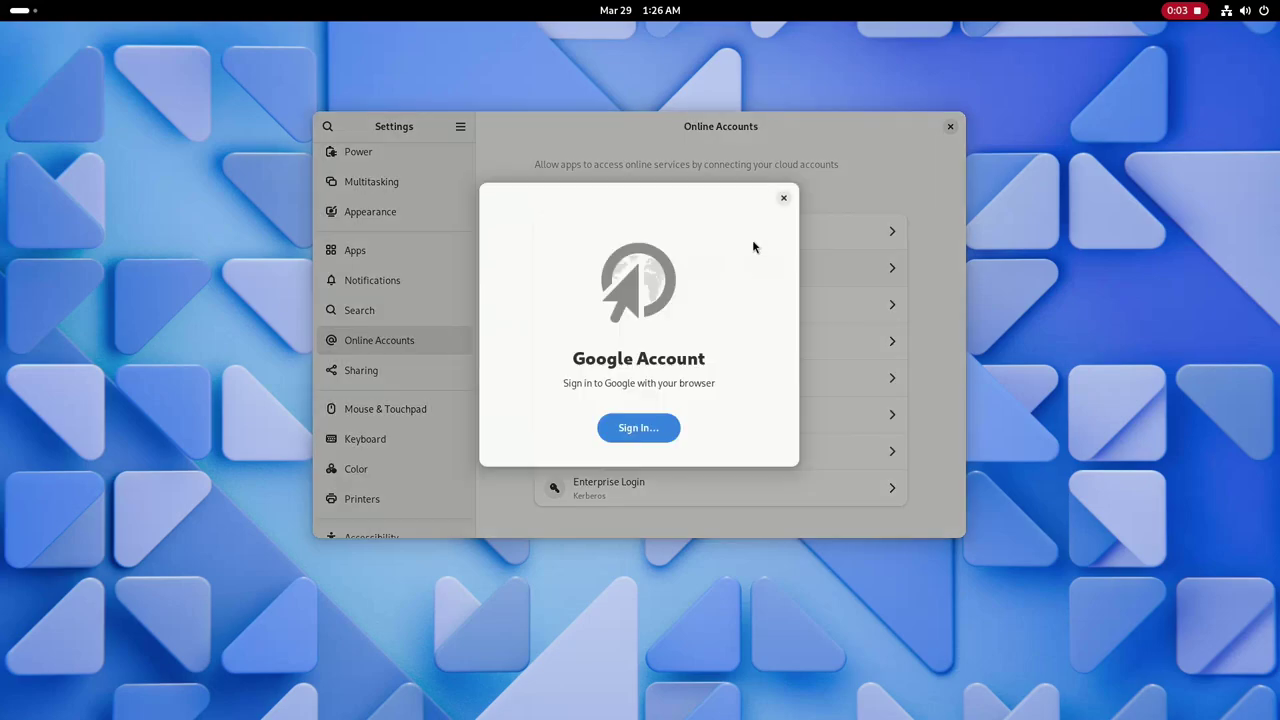
click(785, 199)
click(734, 292)
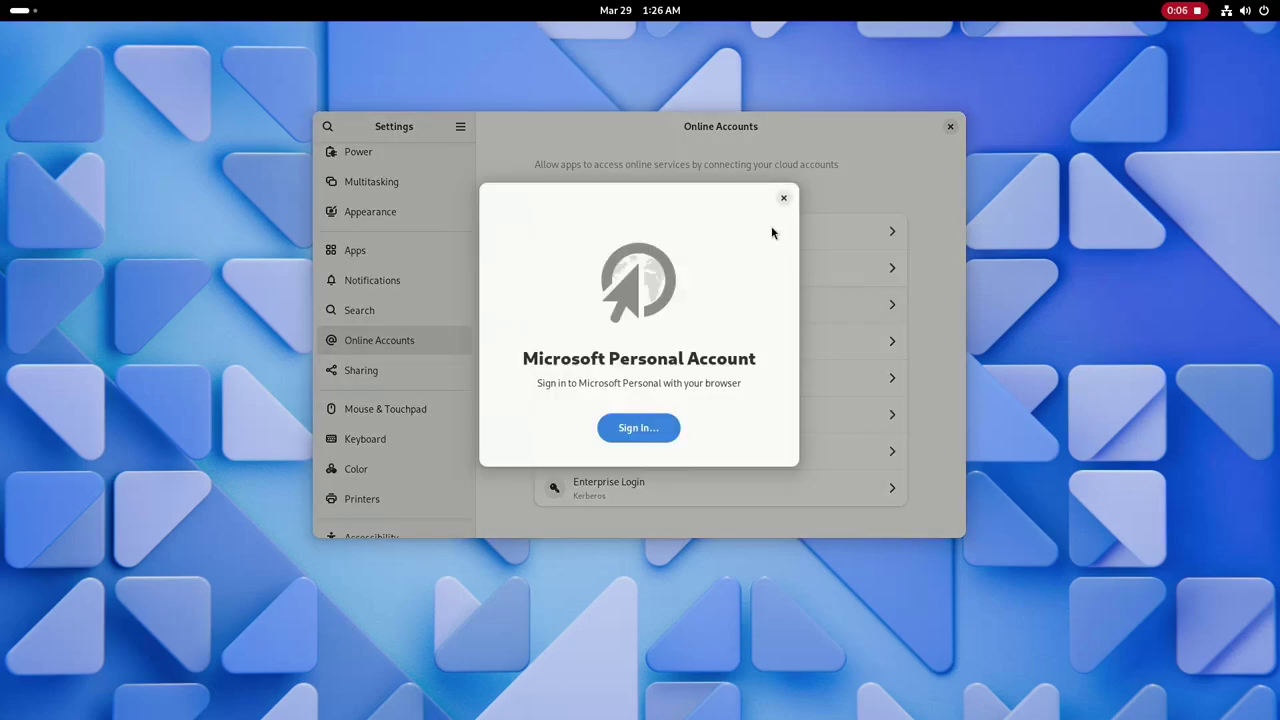
click(783, 199)
click(697, 341)
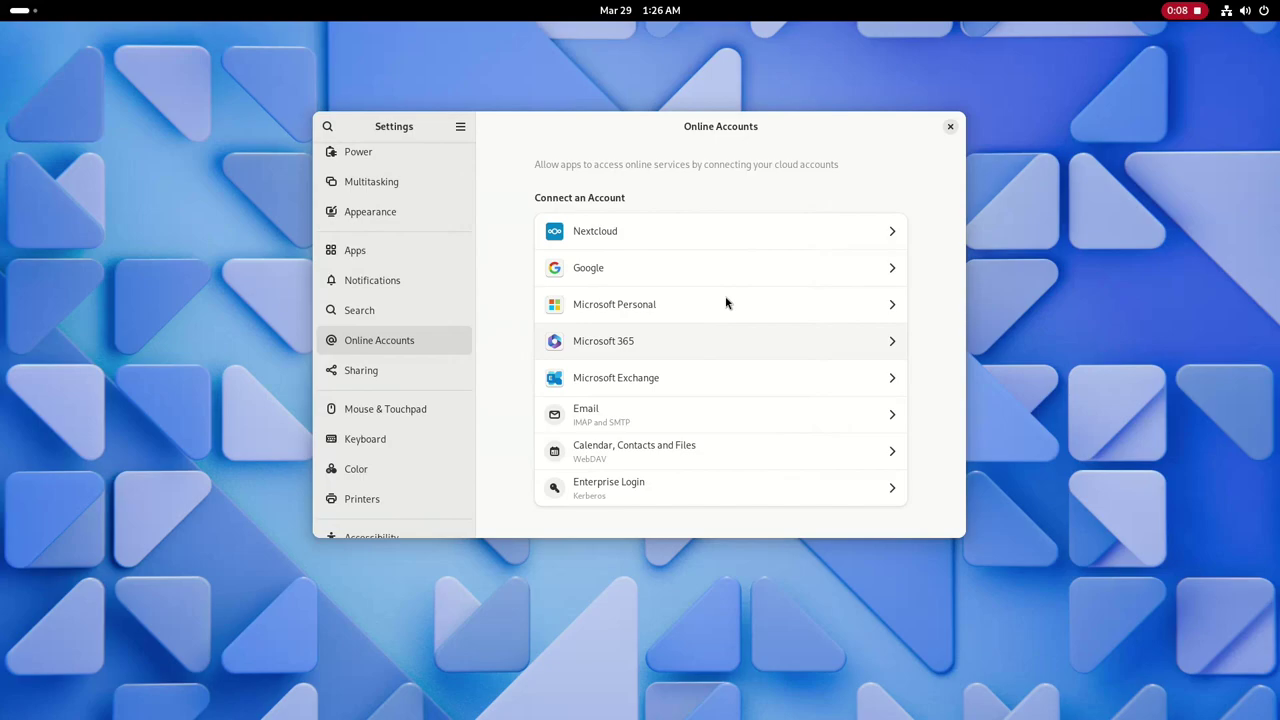
click(783, 181)
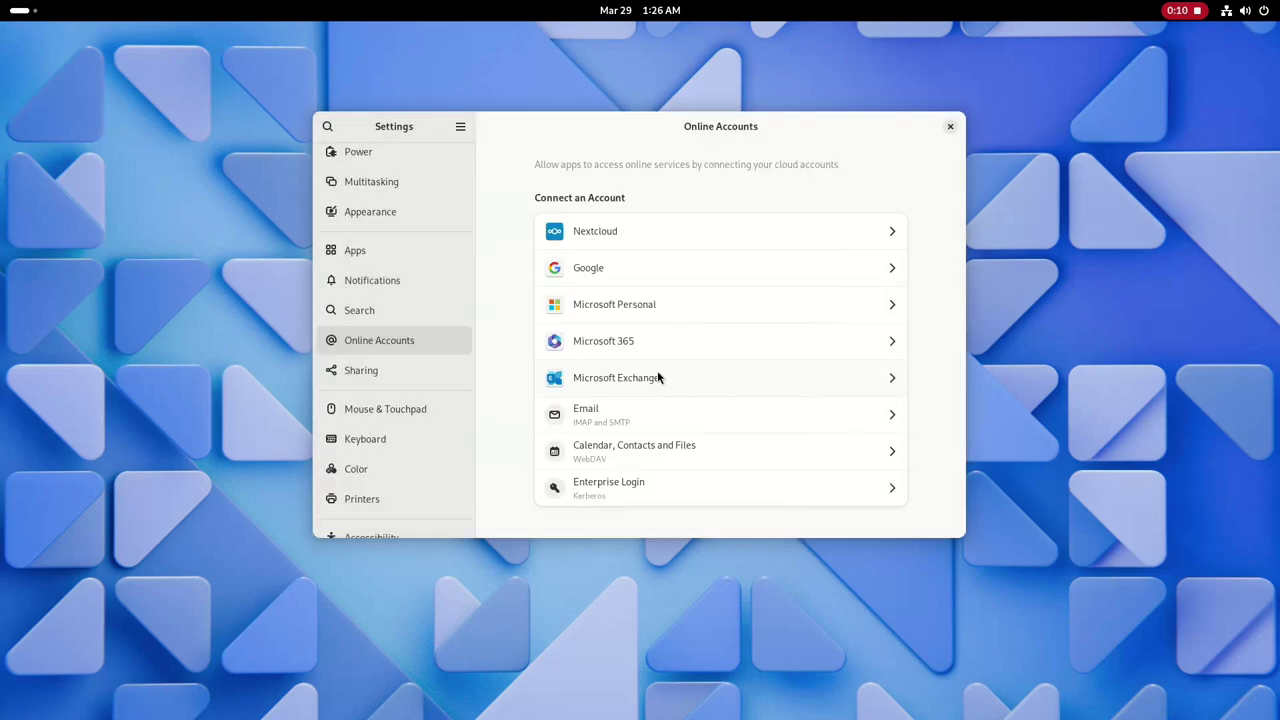
Review the Microsoft Exchange, Email and Calendar, Contacts and Files setup dialogs, and open the Enterprise Login one.
click(659, 377)
click(783, 146)
click(615, 421)
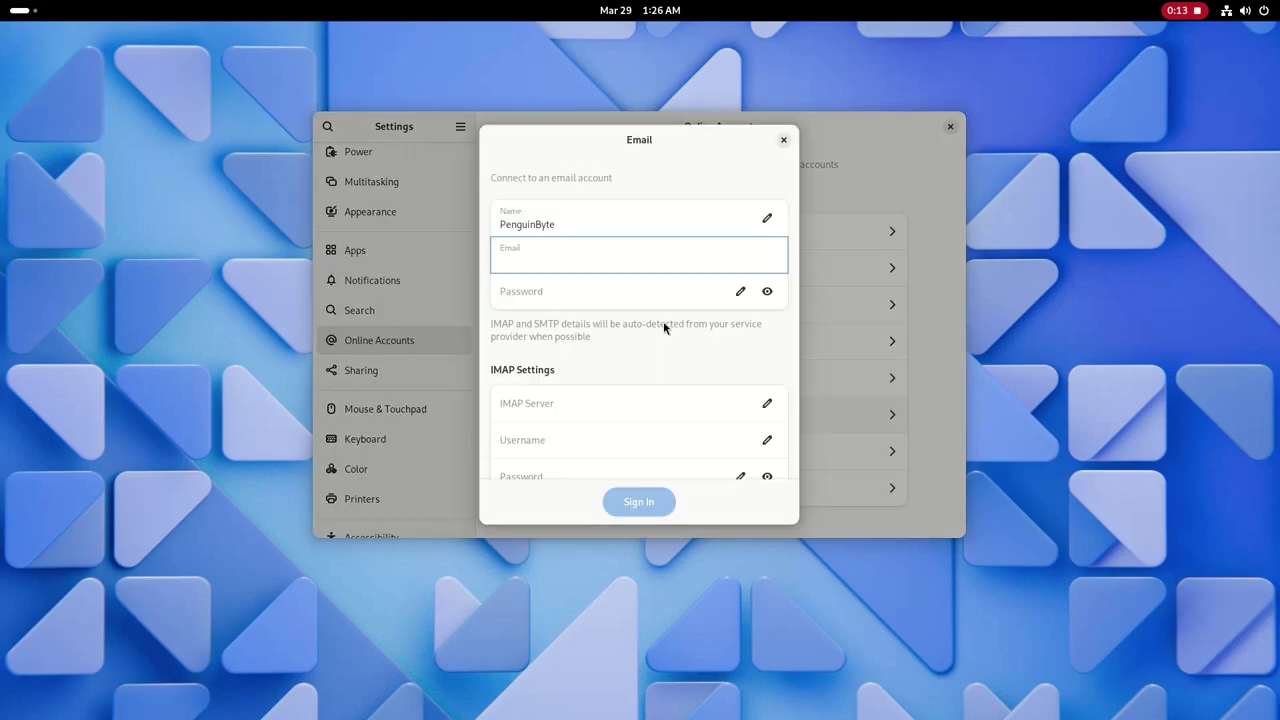
click(783, 141)
click(582, 451)
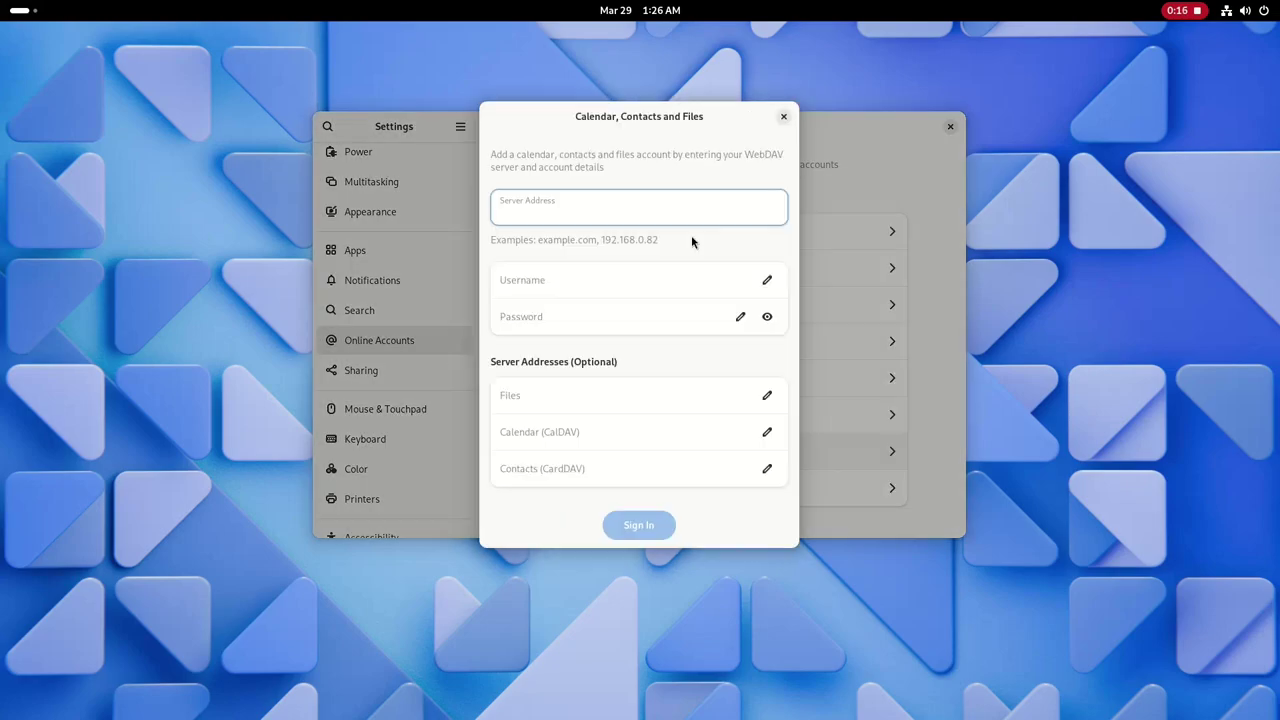
click(783, 118)
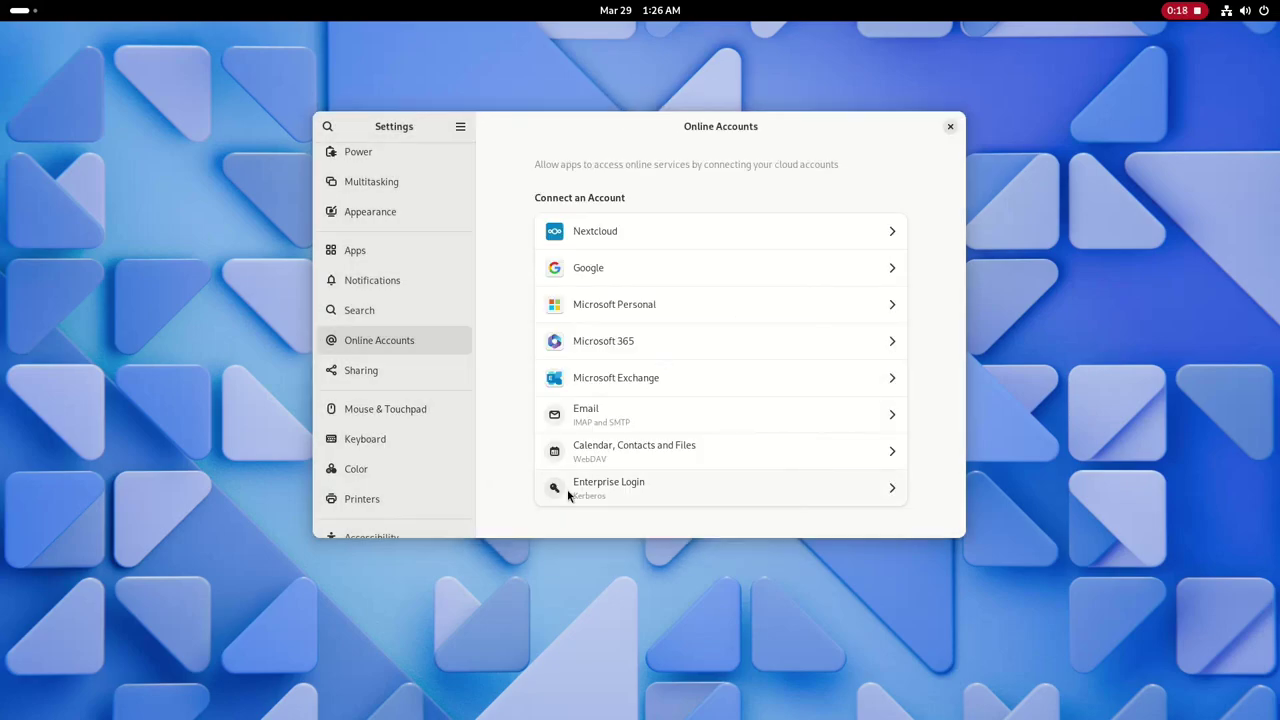
click(609, 487)
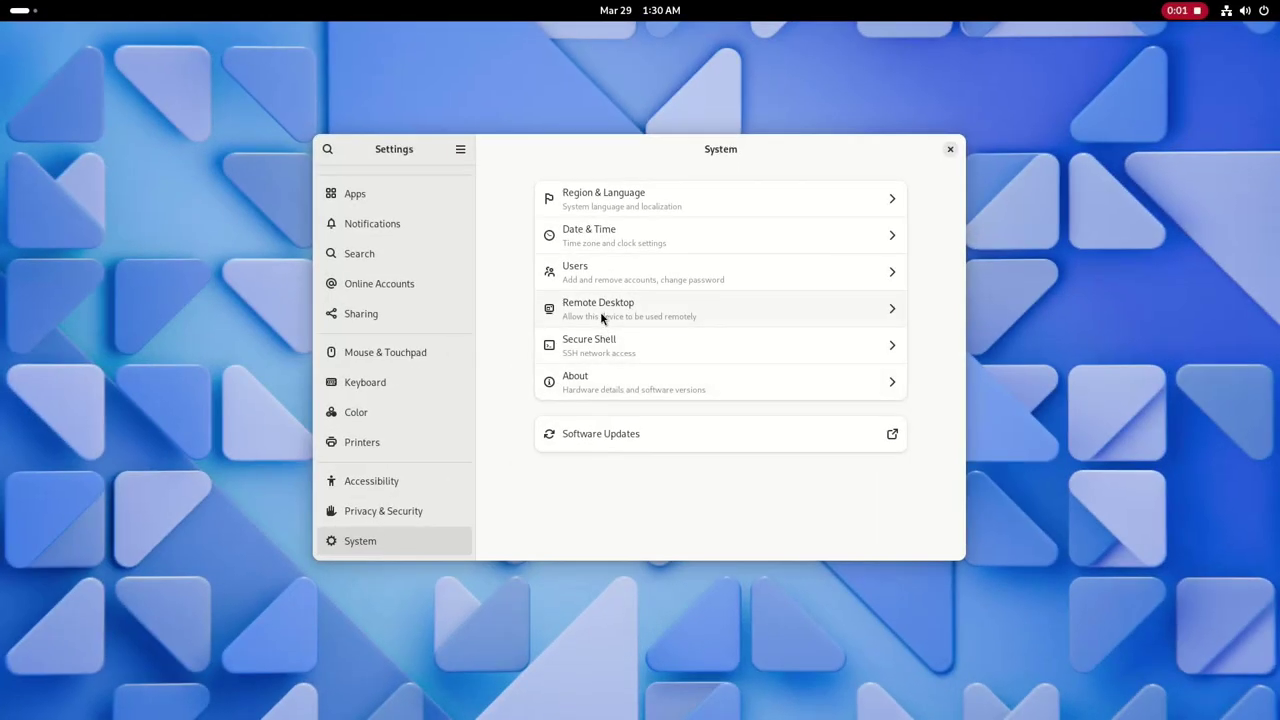
Examine the Desktop Sharing options, connection details and login details on the Remote Desktop page.
click(600, 311)
scroll(649, 341, down, 1)
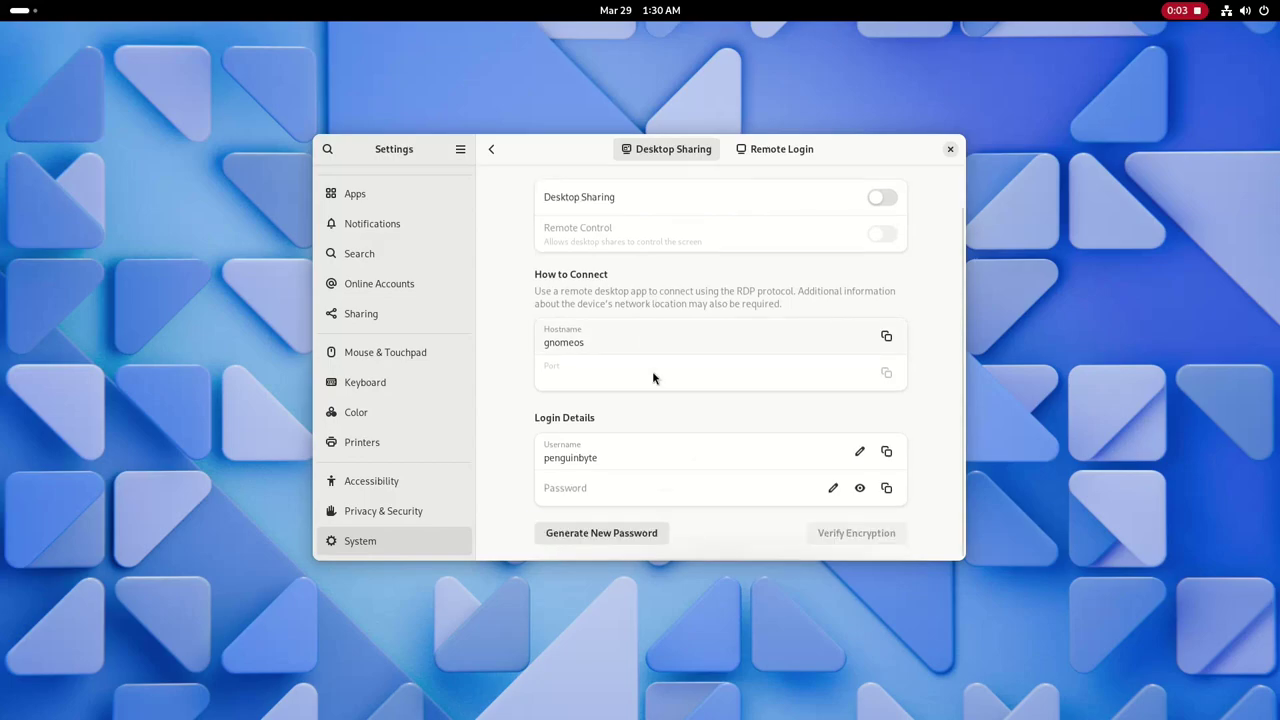
scroll(592, 358, up, 1)
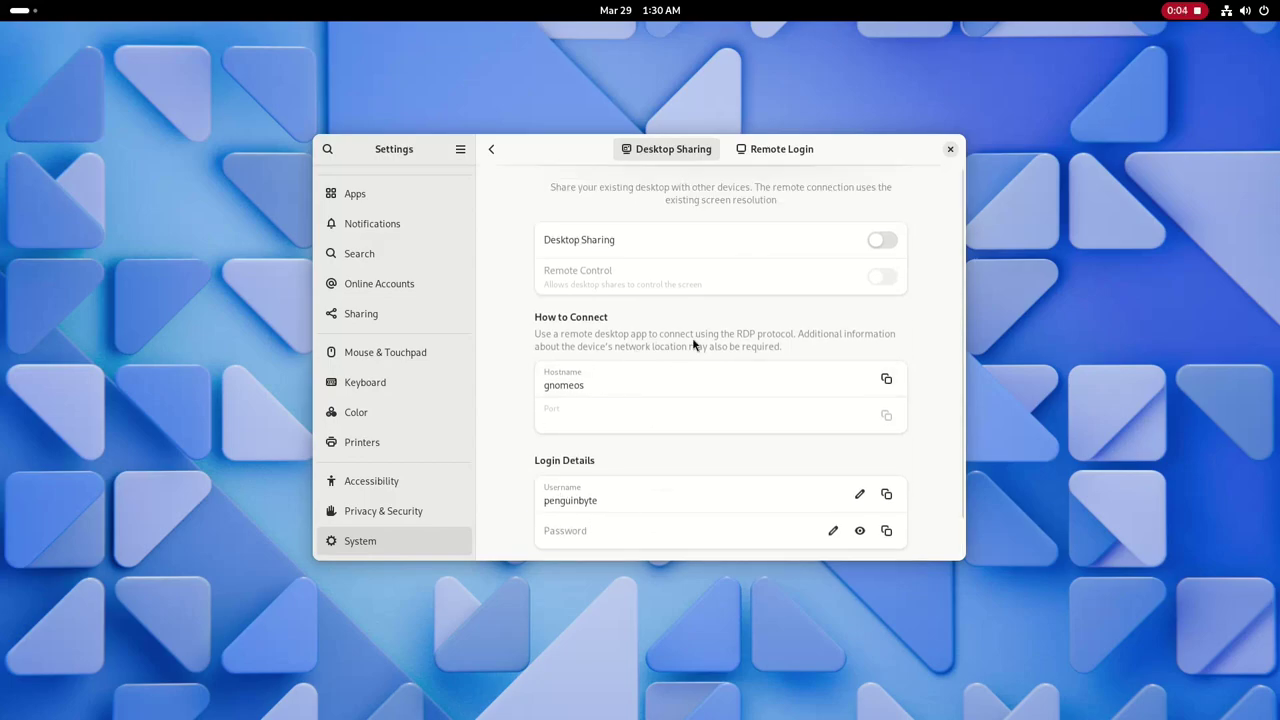
Unlock the Remote Login settings by entering the account password, and turn on Remote Login.
click(785, 149)
click(897, 181)
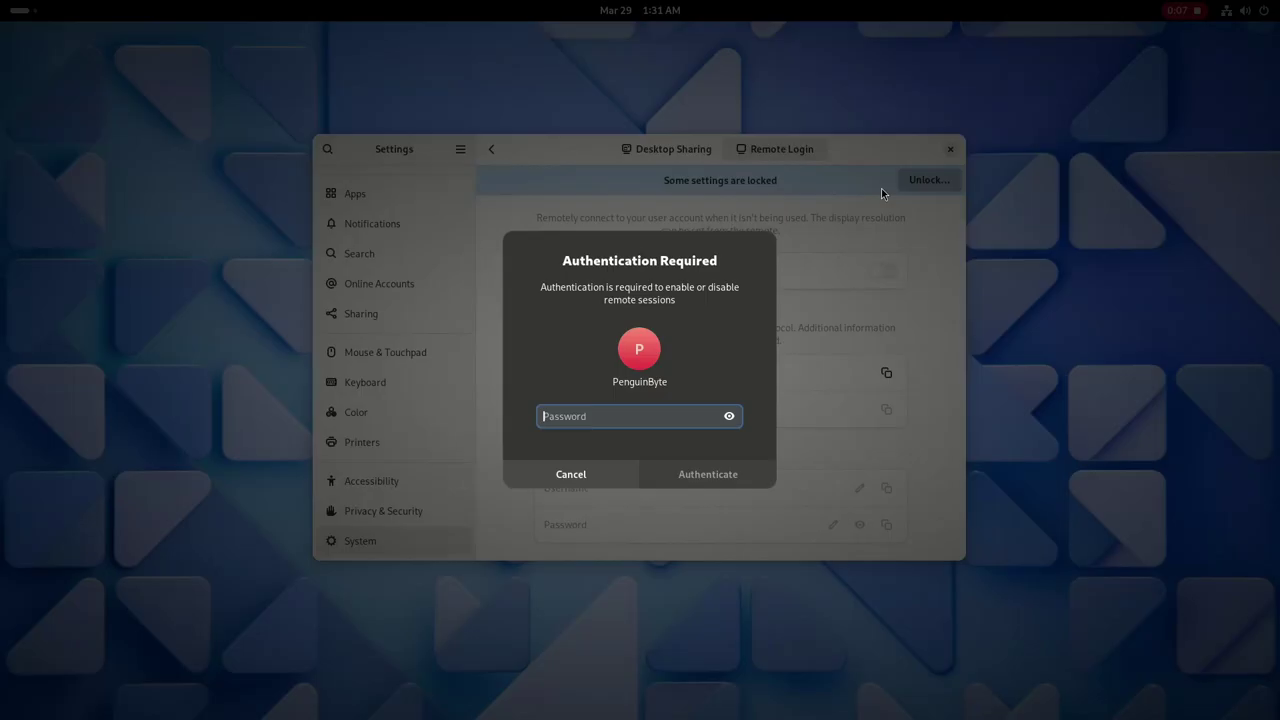
text(p)
key(Return)
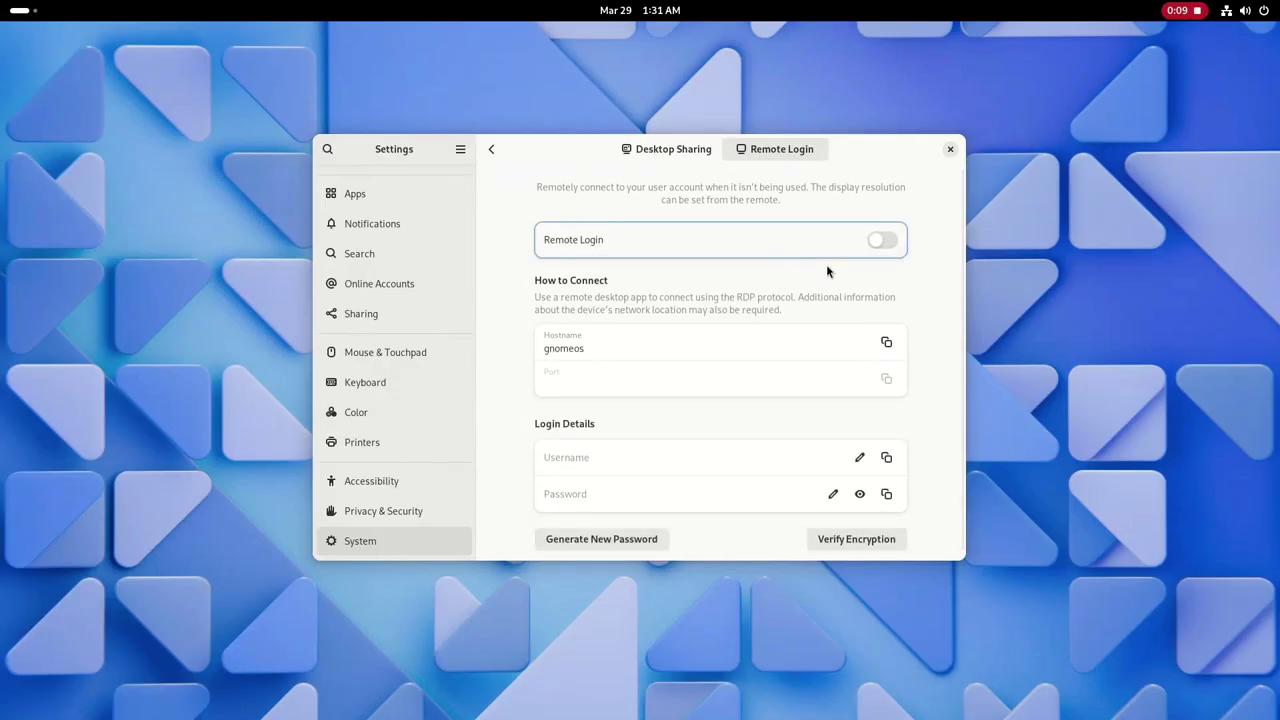
click(879, 243)
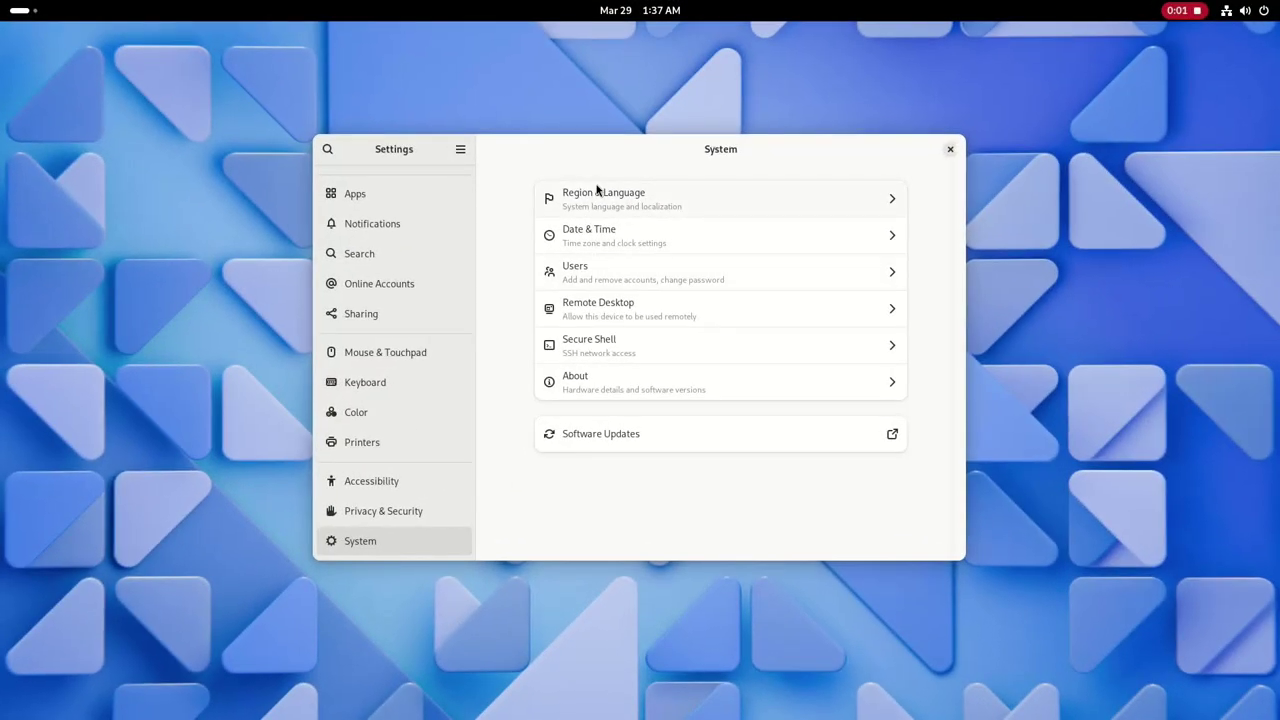
Review the Region & Language, Date & Time, Users and Remote Desktop pages of the System settings one after another.
click(597, 190)
click(492, 150)
key(Return)
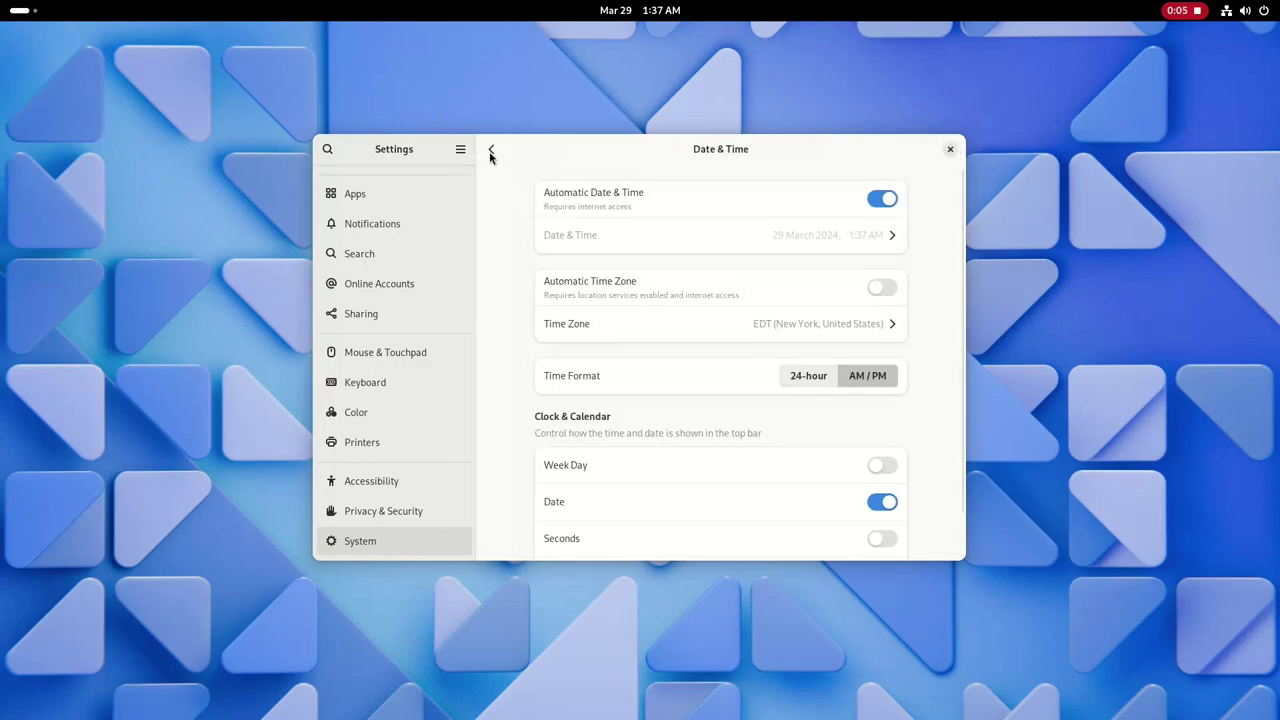
click(495, 152)
click(562, 278)
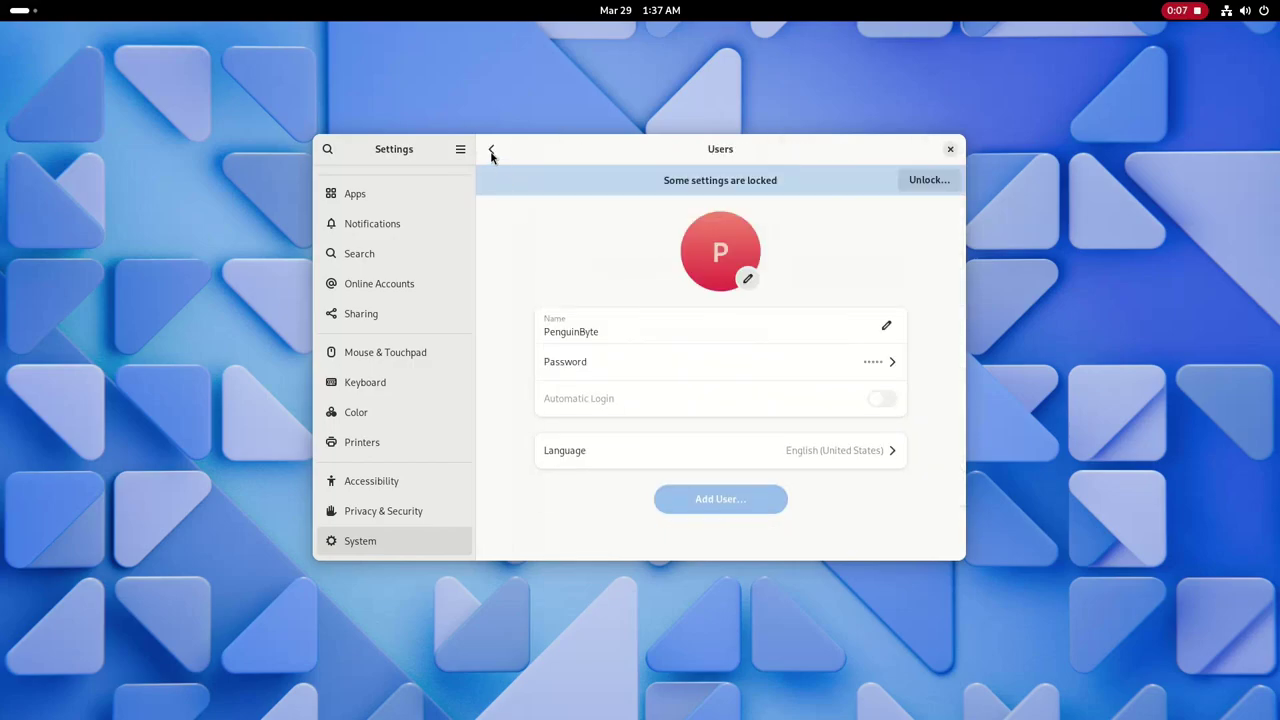
click(488, 148)
click(560, 305)
click(491, 150)
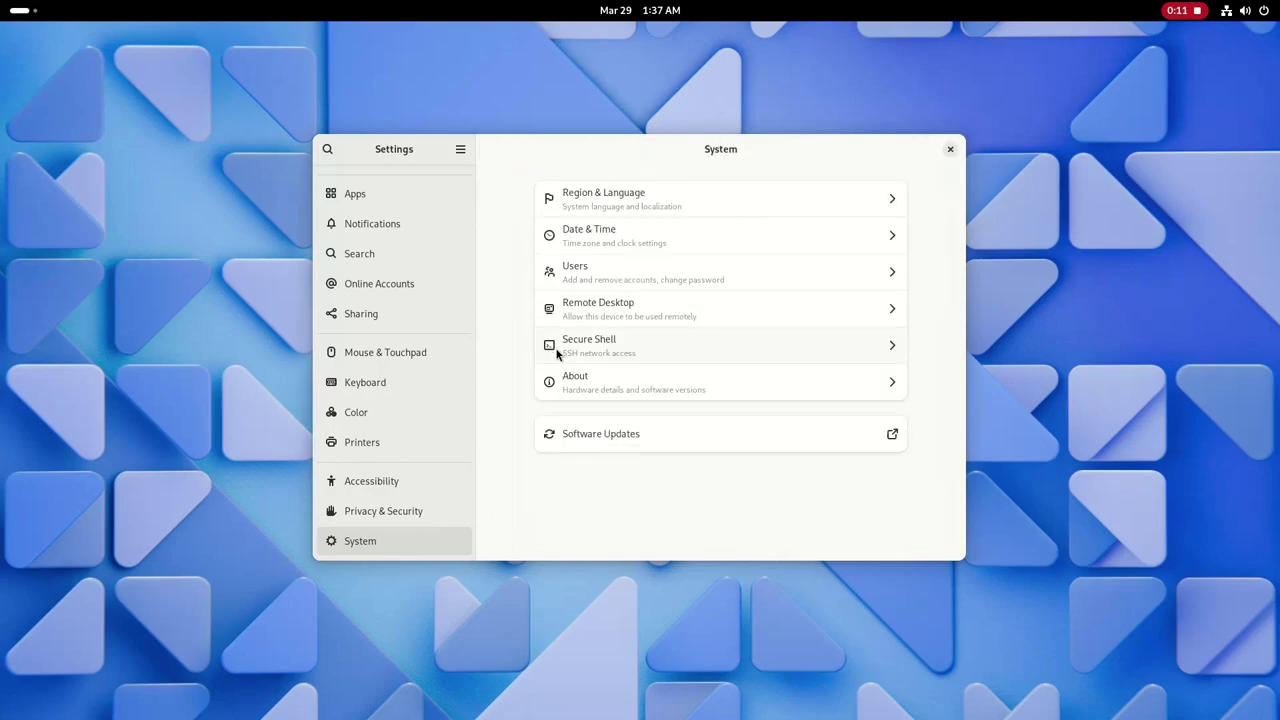
Review the Secure Shell, About and Software Updates entries of the System settings, closing the updates window.
click(560, 350)
click(784, 305)
click(537, 378)
scroll(525, 300, down, 1)
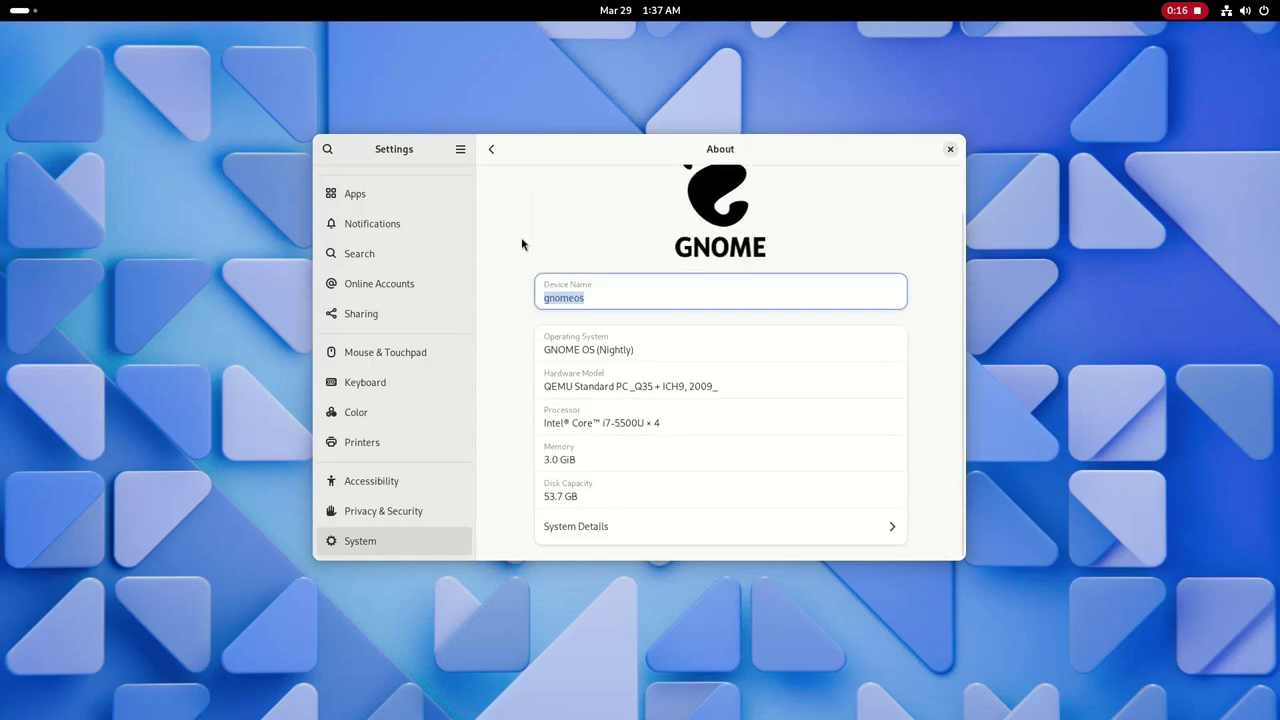
click(491, 149)
click(590, 434)
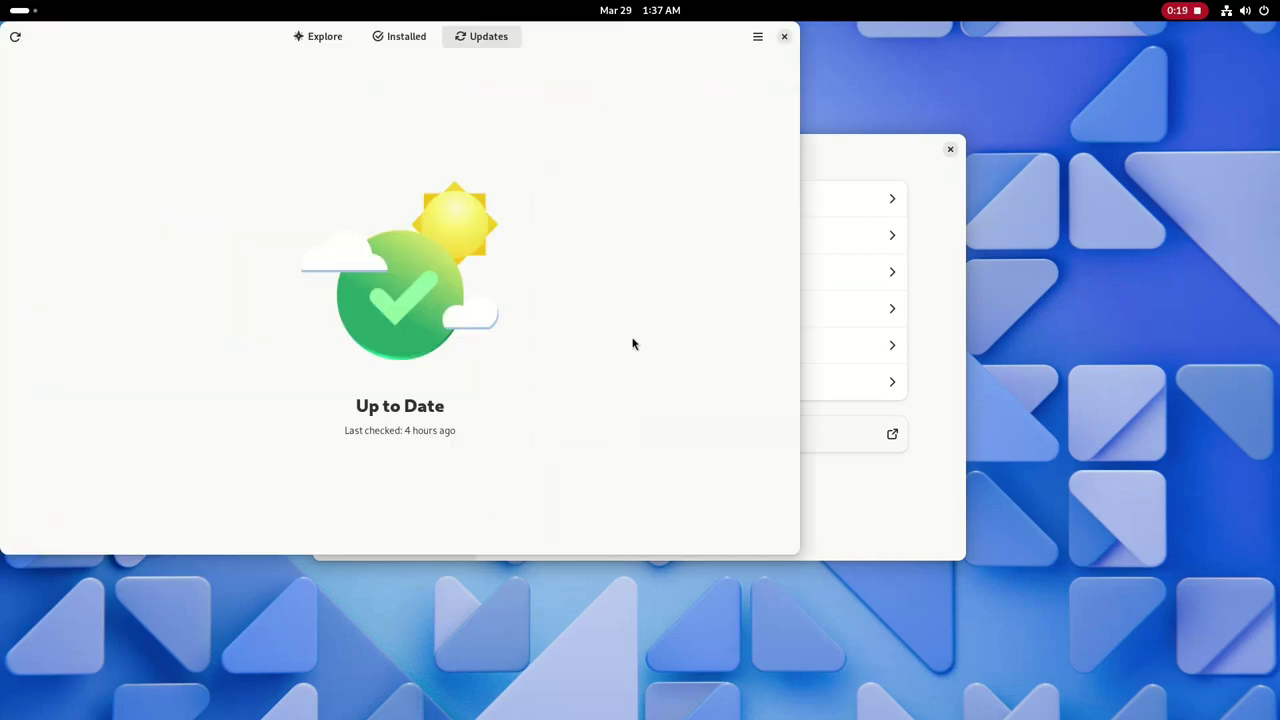
click(786, 34)
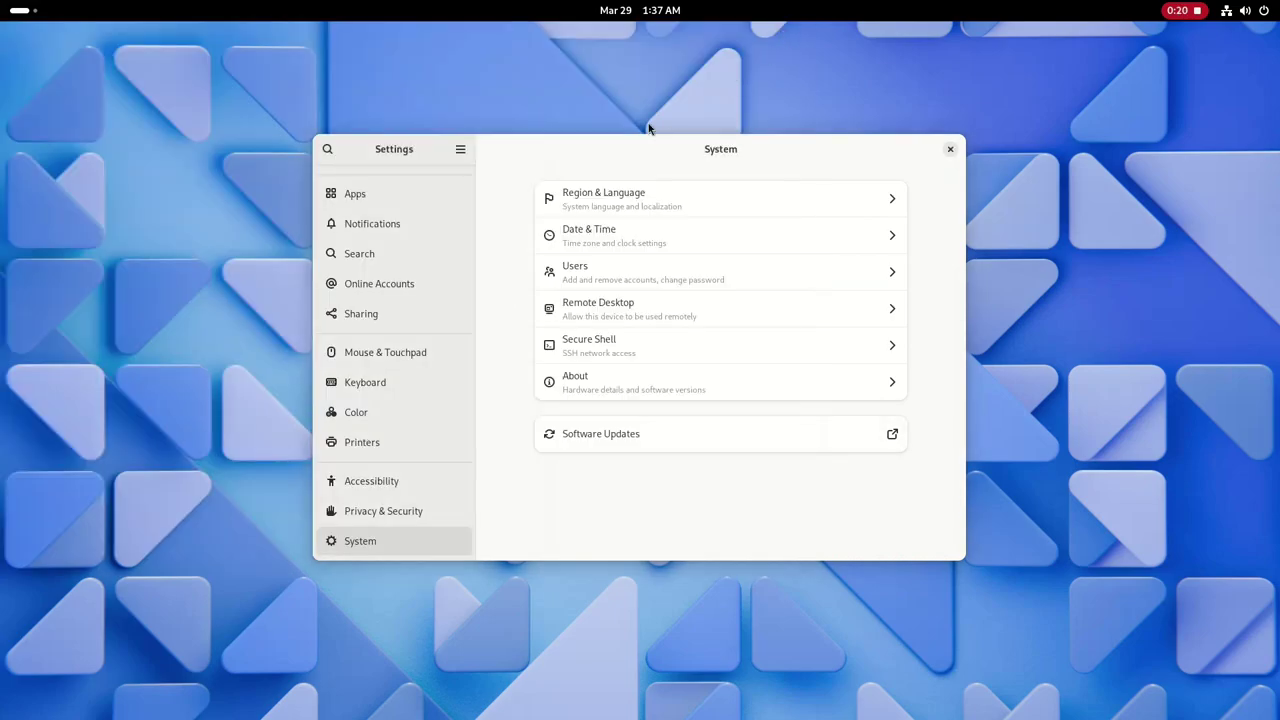
Examine the default applications and removable media options in the Apps settings.
click(423, 194)
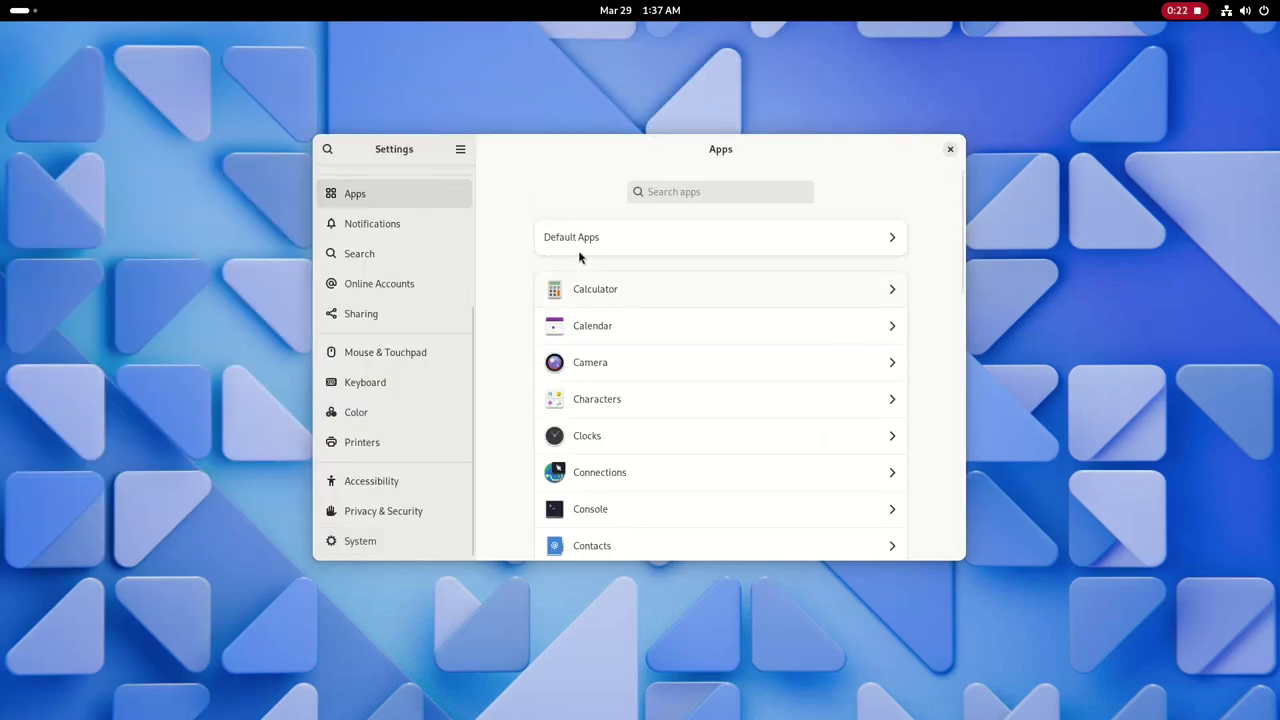
click(586, 237)
scroll(557, 316, down, 1)
scroll(557, 316, down, 3)
scroll(495, 168, up, 4)
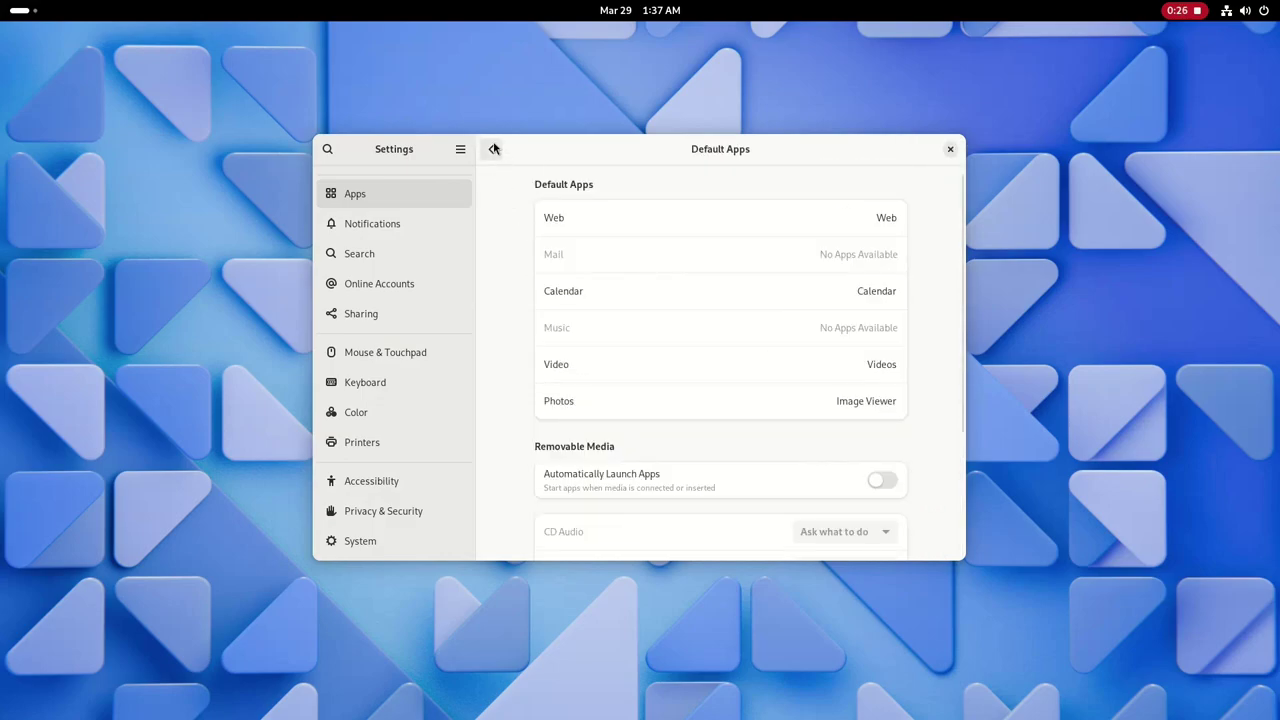
View the search and notification permissions of the Calendar app and return to the app list.
click(491, 149)
click(581, 322)
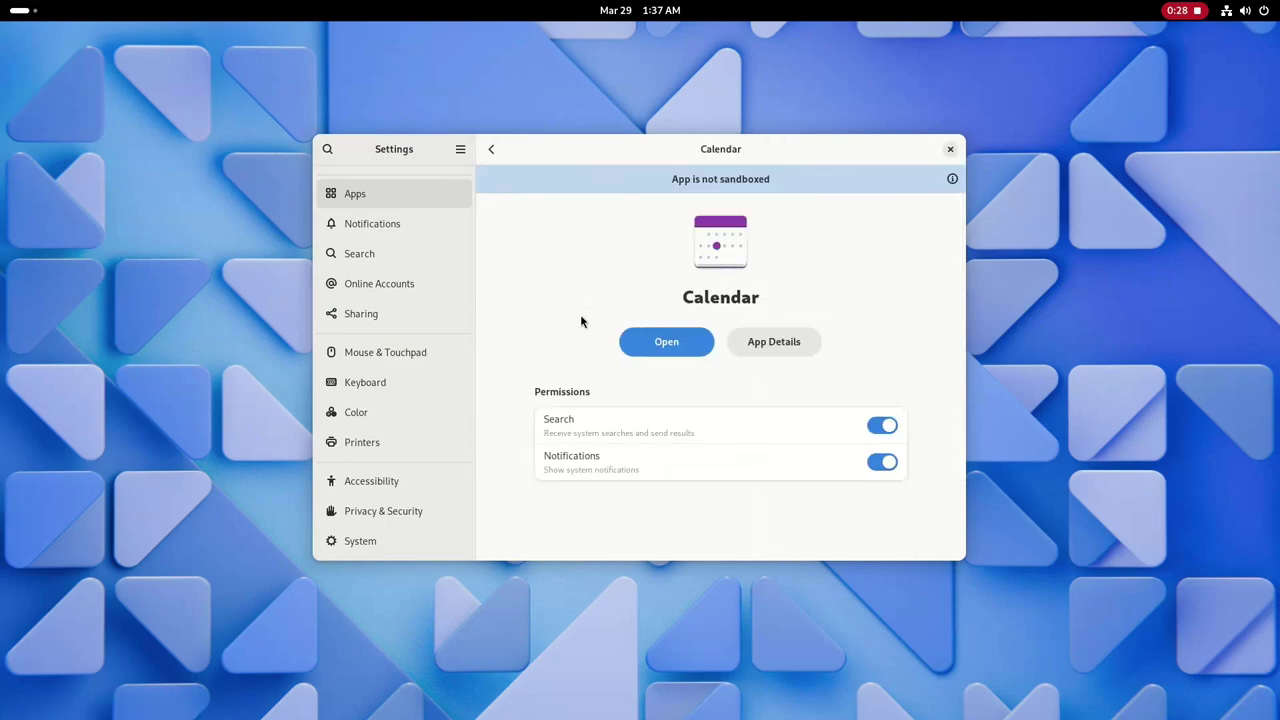
click(490, 150)
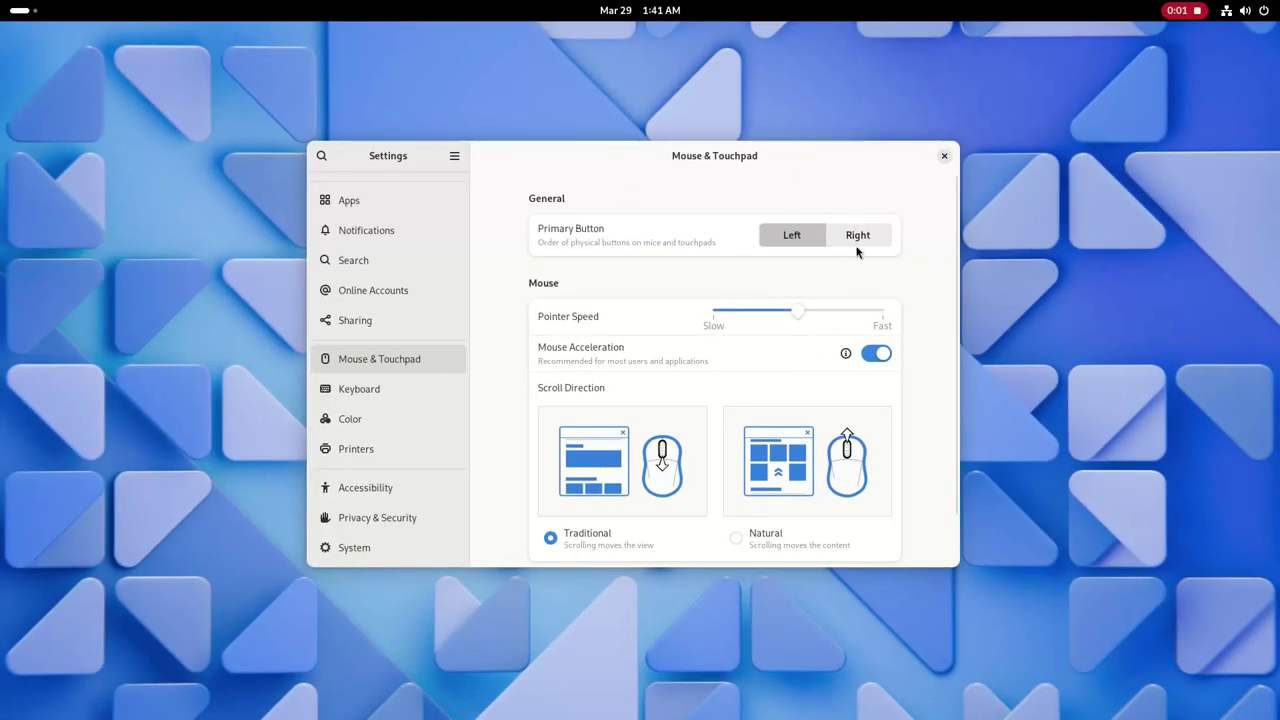
Try the Right primary button and Natural scroll direction, and restore Traditional scrolling.
click(856, 240)
click(758, 448)
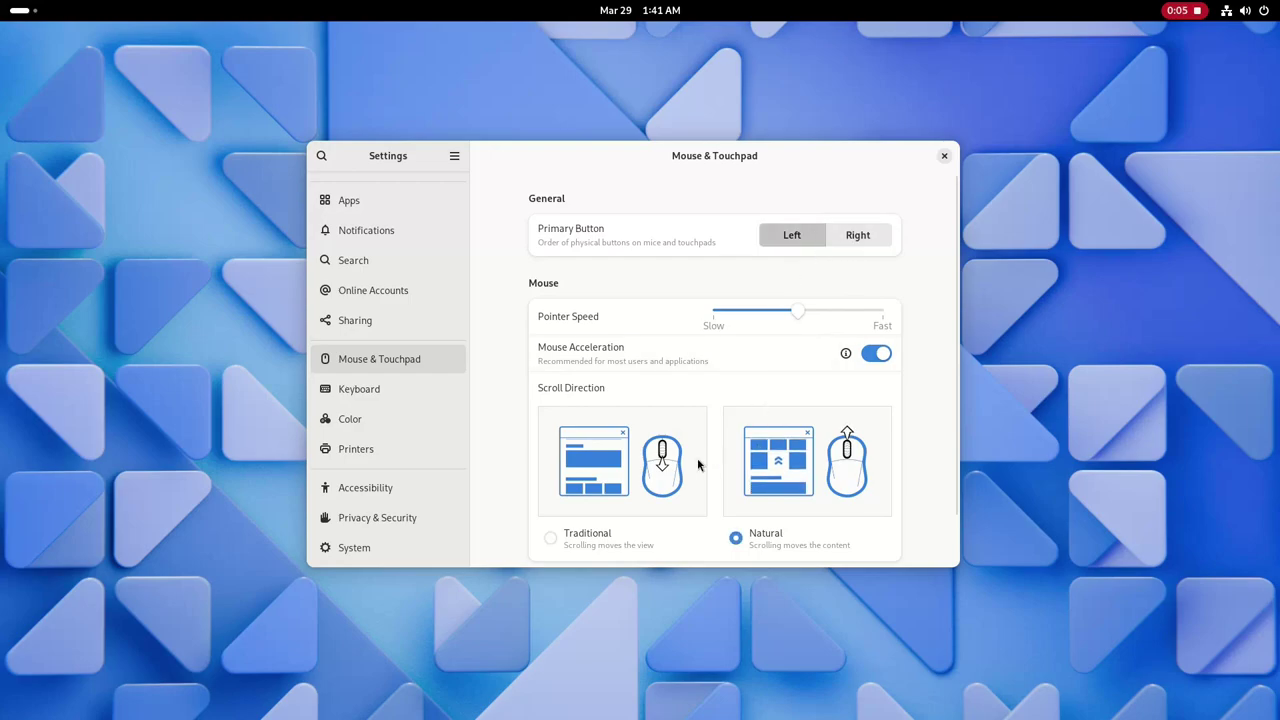
click(650, 460)
Test scrolling and primary, secondary and double clicking in the mouse settings test window, and close it.
scroll(650, 460, down, 1)
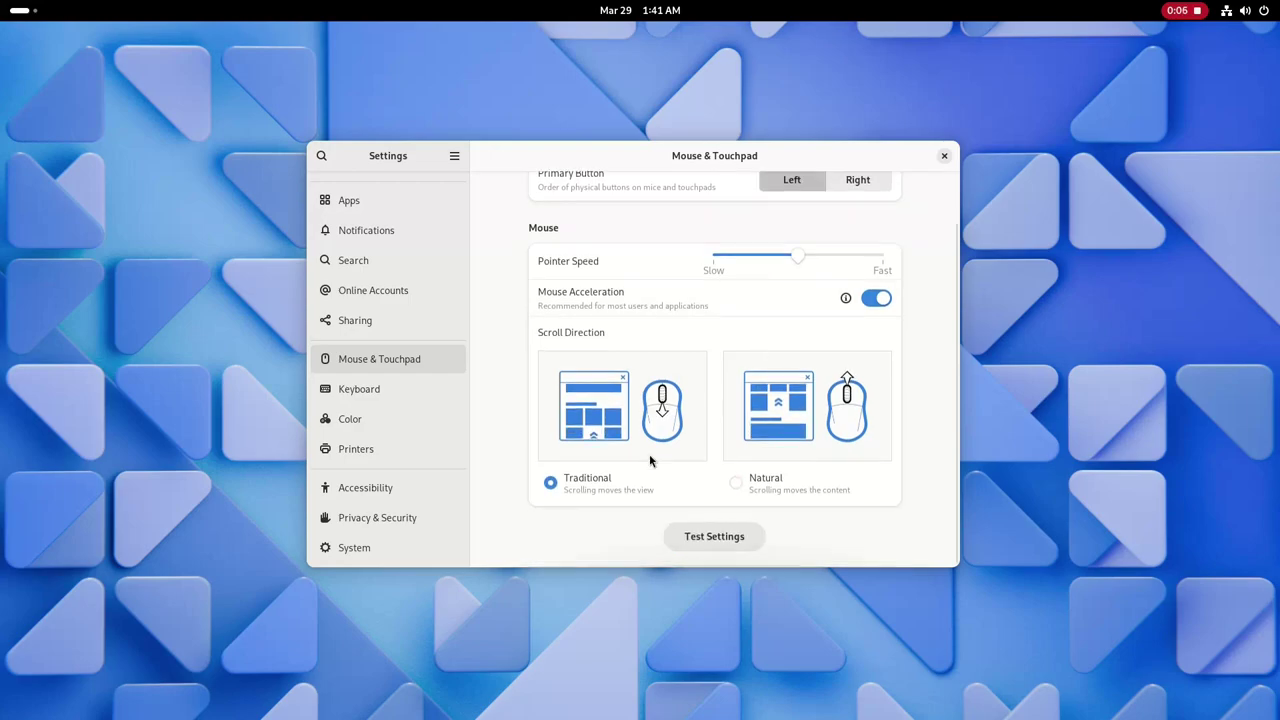
click(692, 537)
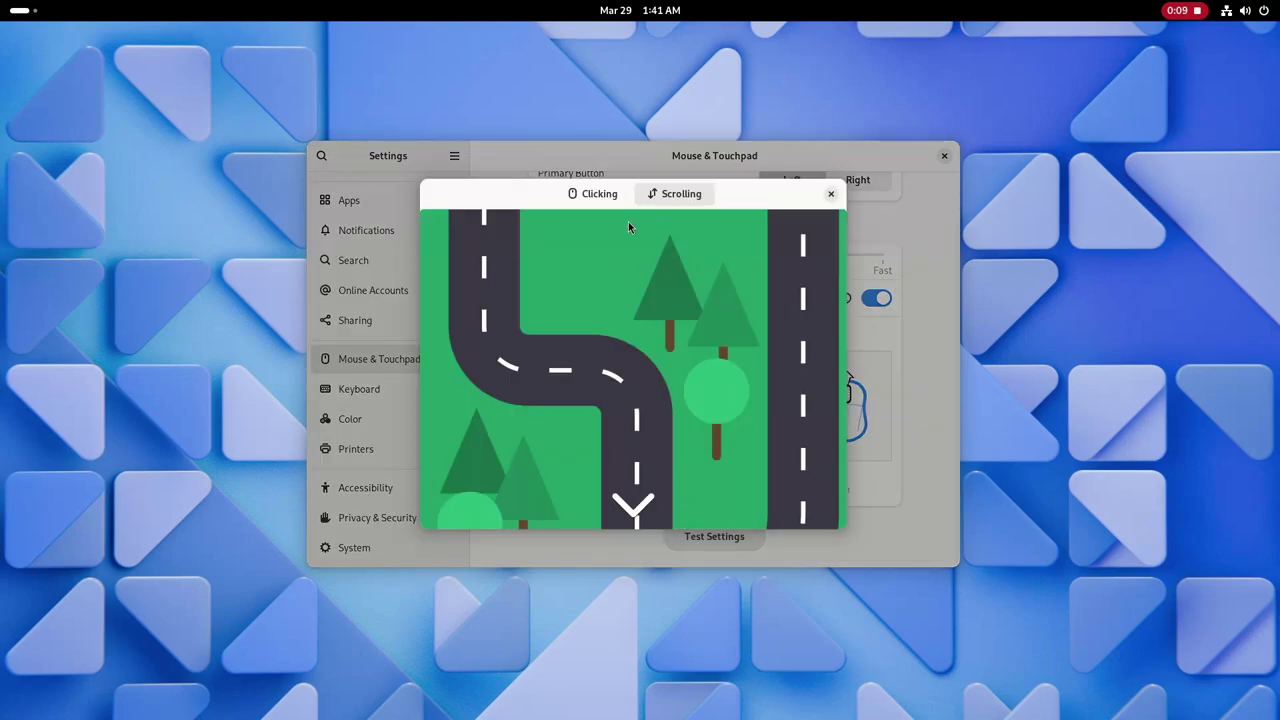
scroll(615, 290, down, 4)
click(613, 200)
click(623, 328)
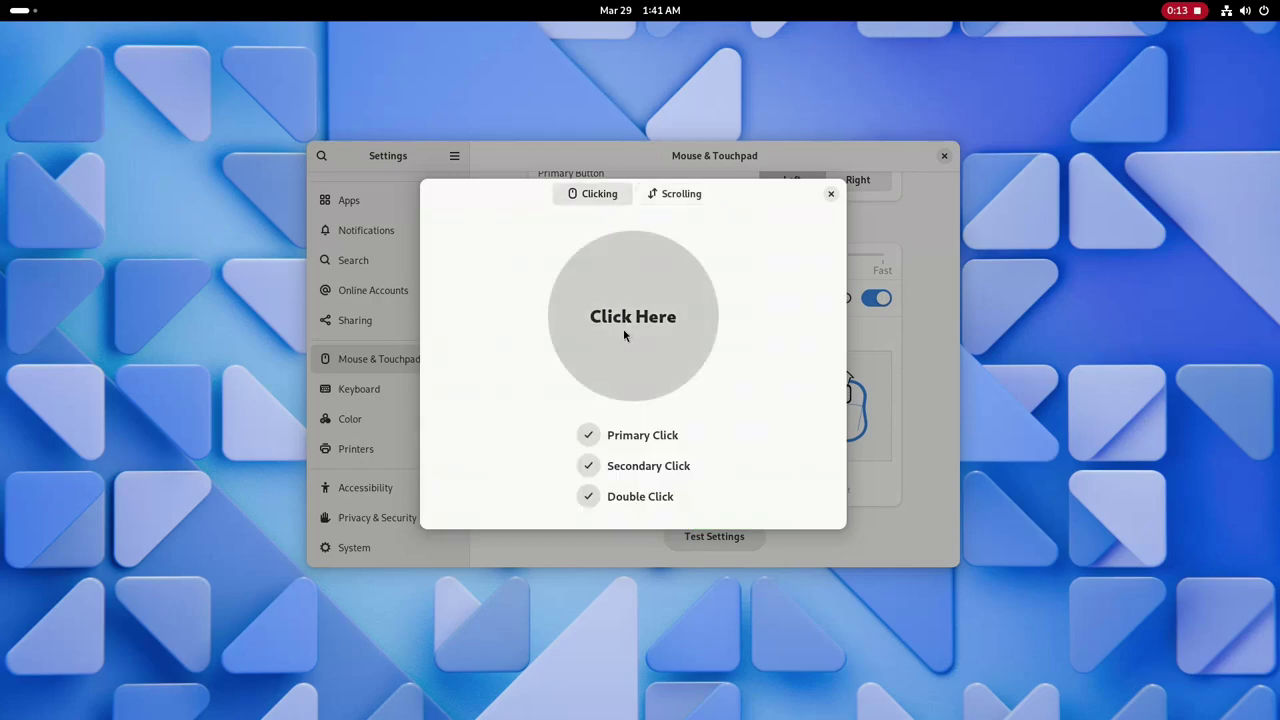
right_click(623, 328)
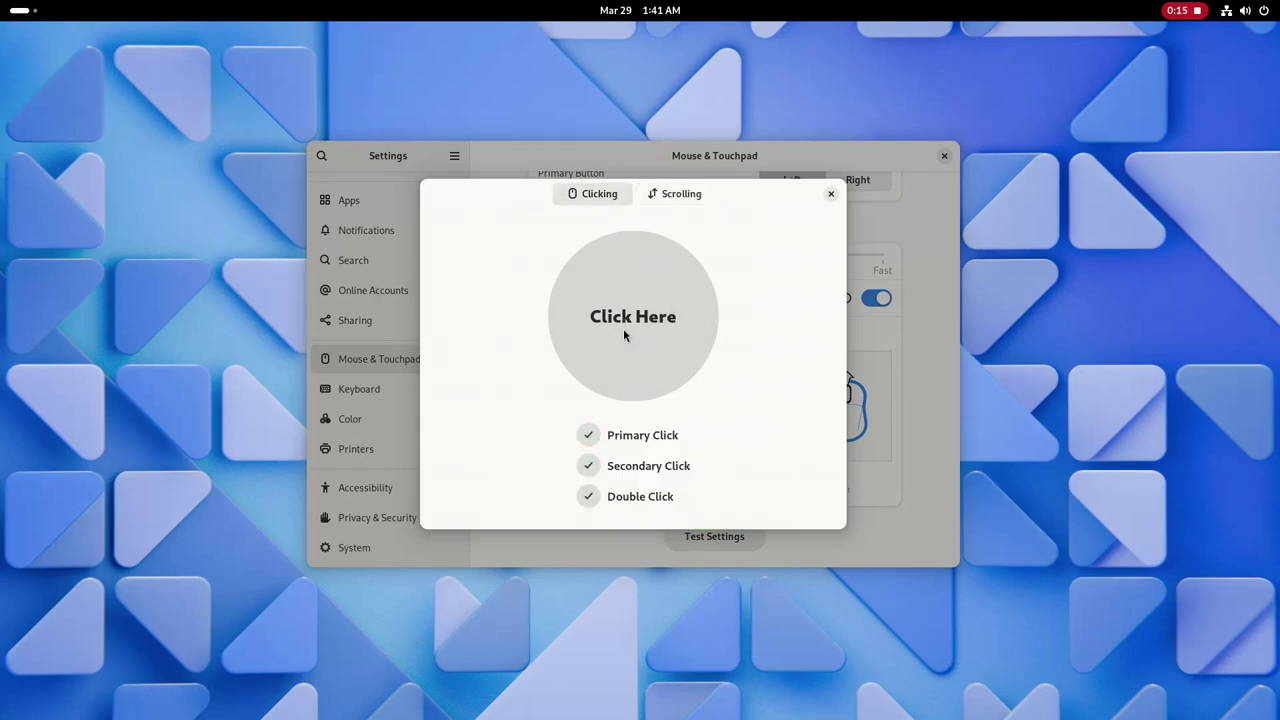
double_click(623, 328)
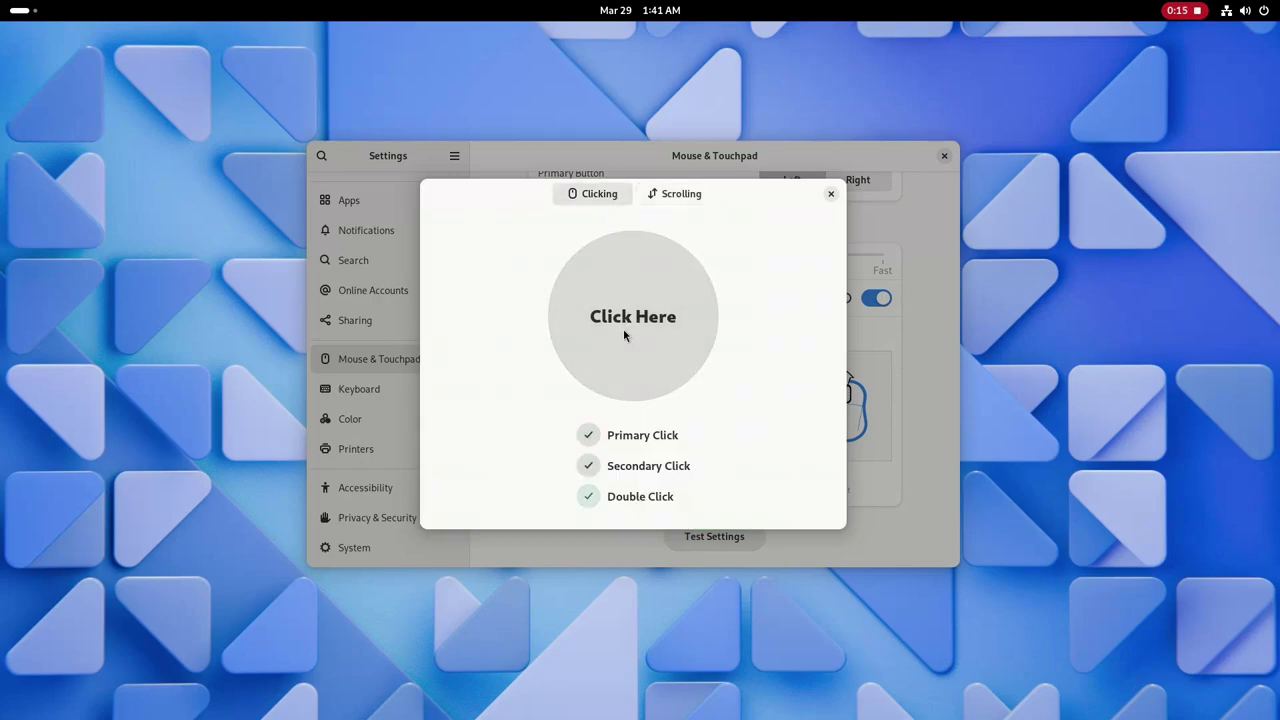
click(831, 194)
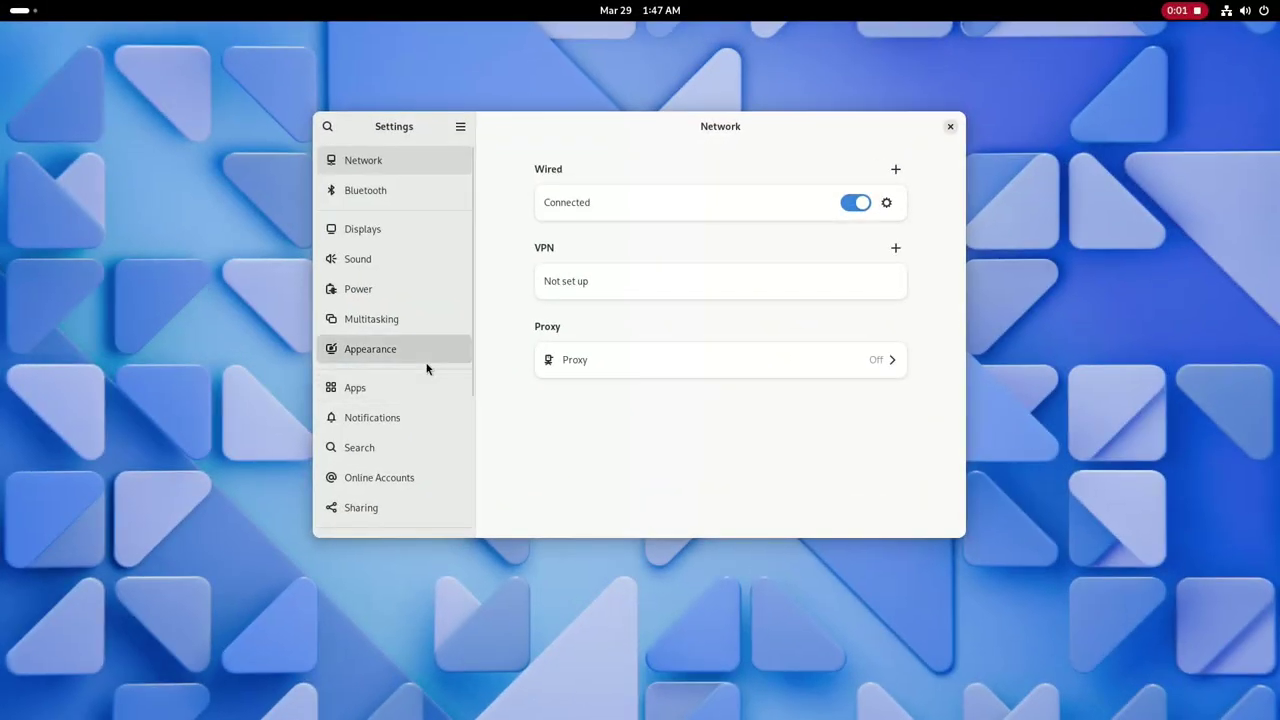
Apply the orange-and-purple abstract wallpaper in the Appearance settings and move the window aside to view it.
click(428, 360)
click(702, 422)
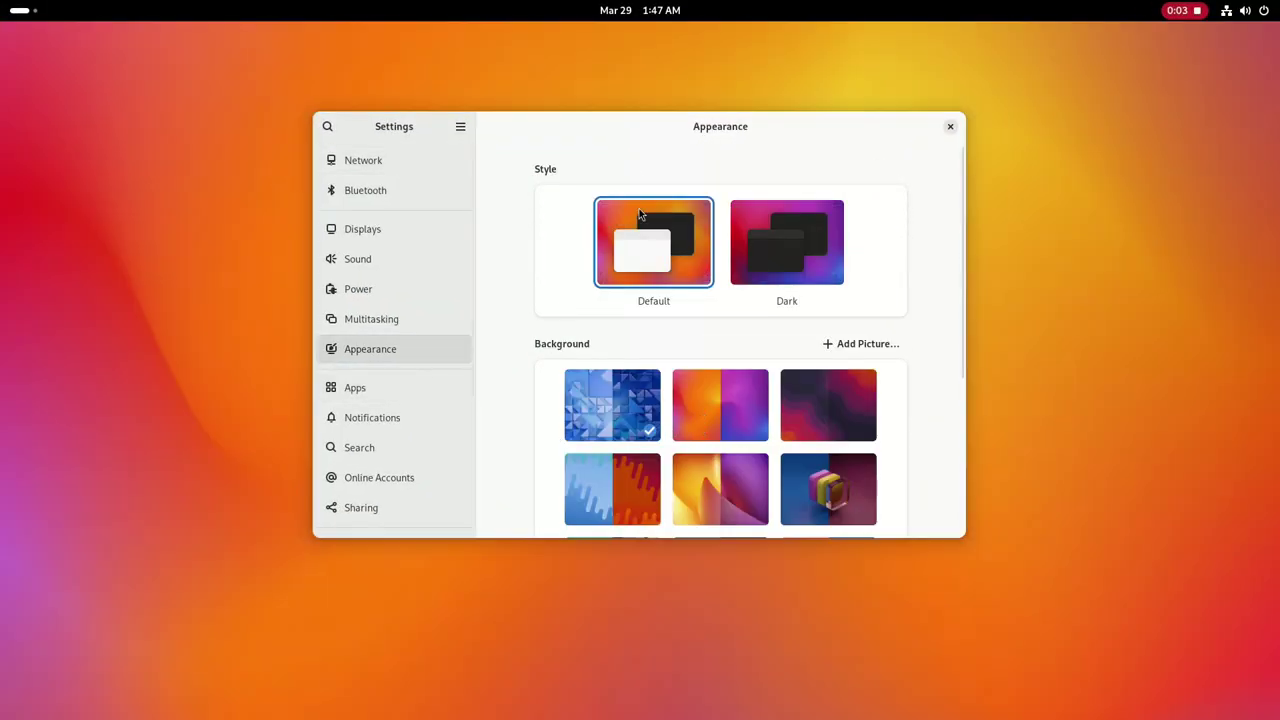
mouse_move(640, 136)
mouse_down()
mouse_move(757, 491)
mouse_move(803, 571)
mouse_move(686, 271)
mouse_move(658, 128)
mouse_up()
Apply the colourful ring wallpaper as the background and move the settings window aside to view it.
scroll(714, 463, down, 1)
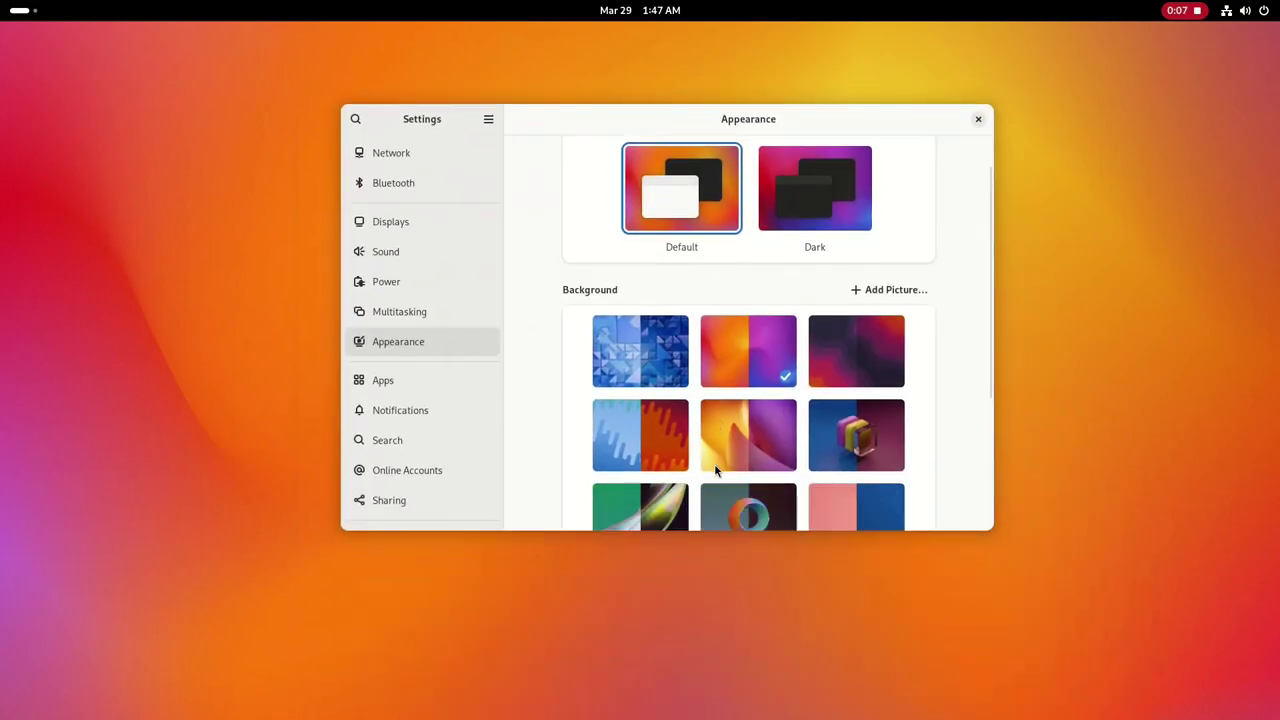
scroll(714, 463, down, 3)
click(733, 381)
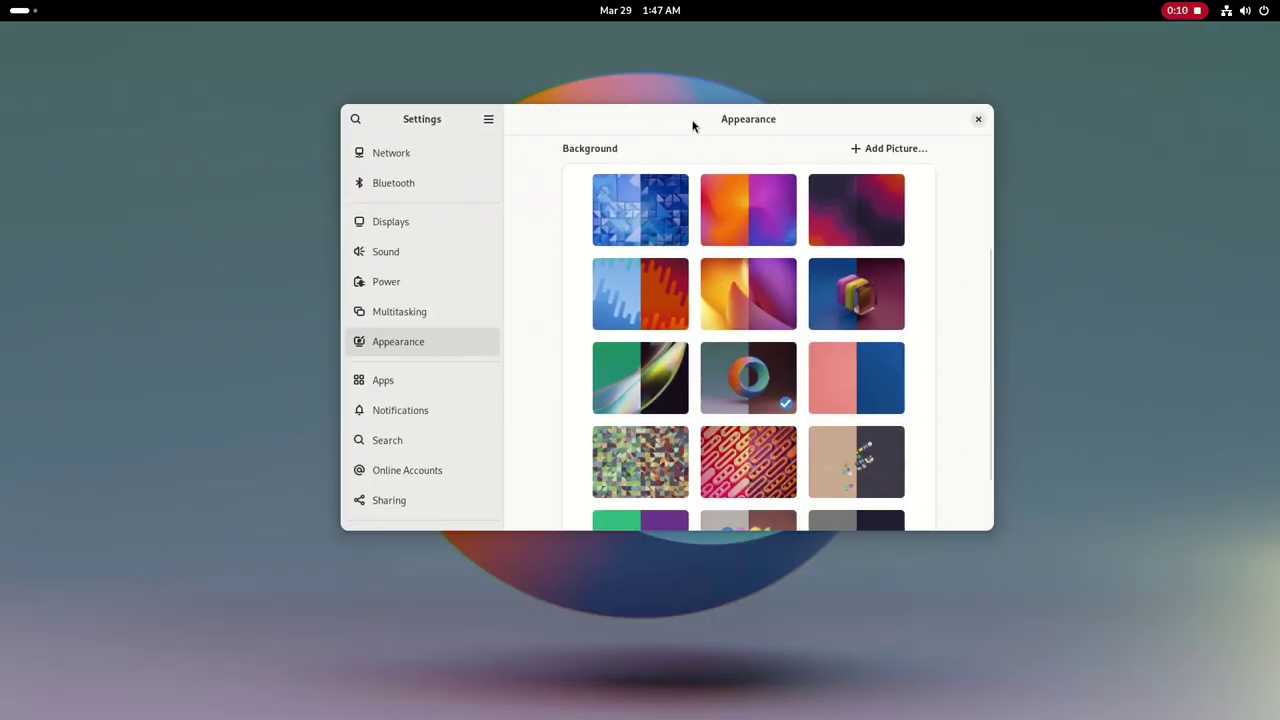
drag(692, 126, 740, 127)
Apply the wallpaper with rows of colourful rounded shapes as the background and close Settings.
scroll(786, 465, down, 2)
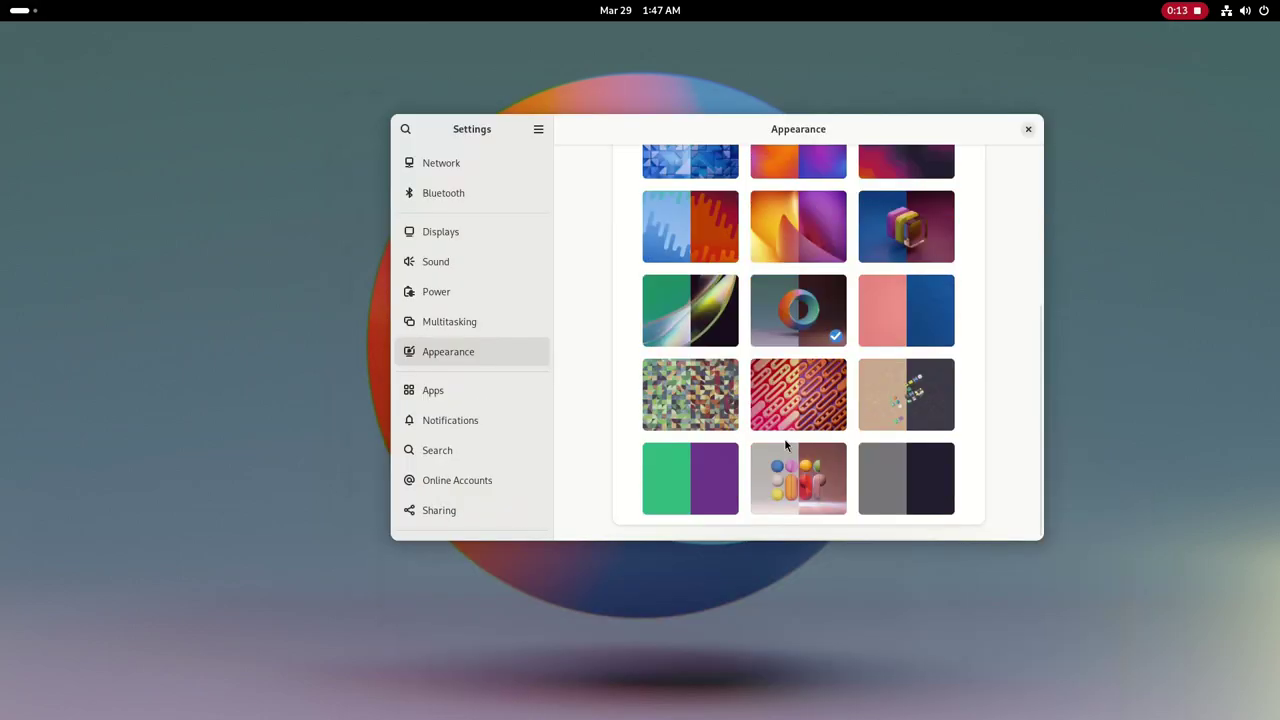
click(798, 447)
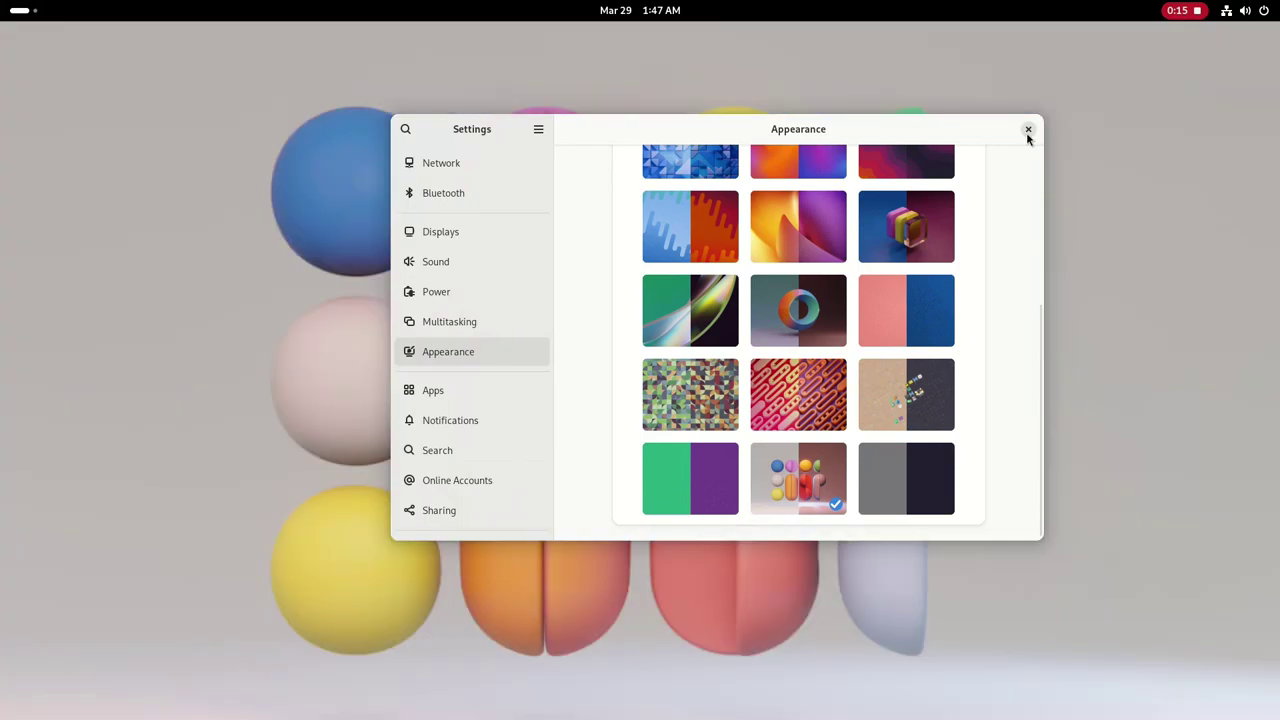
click(1027, 132)
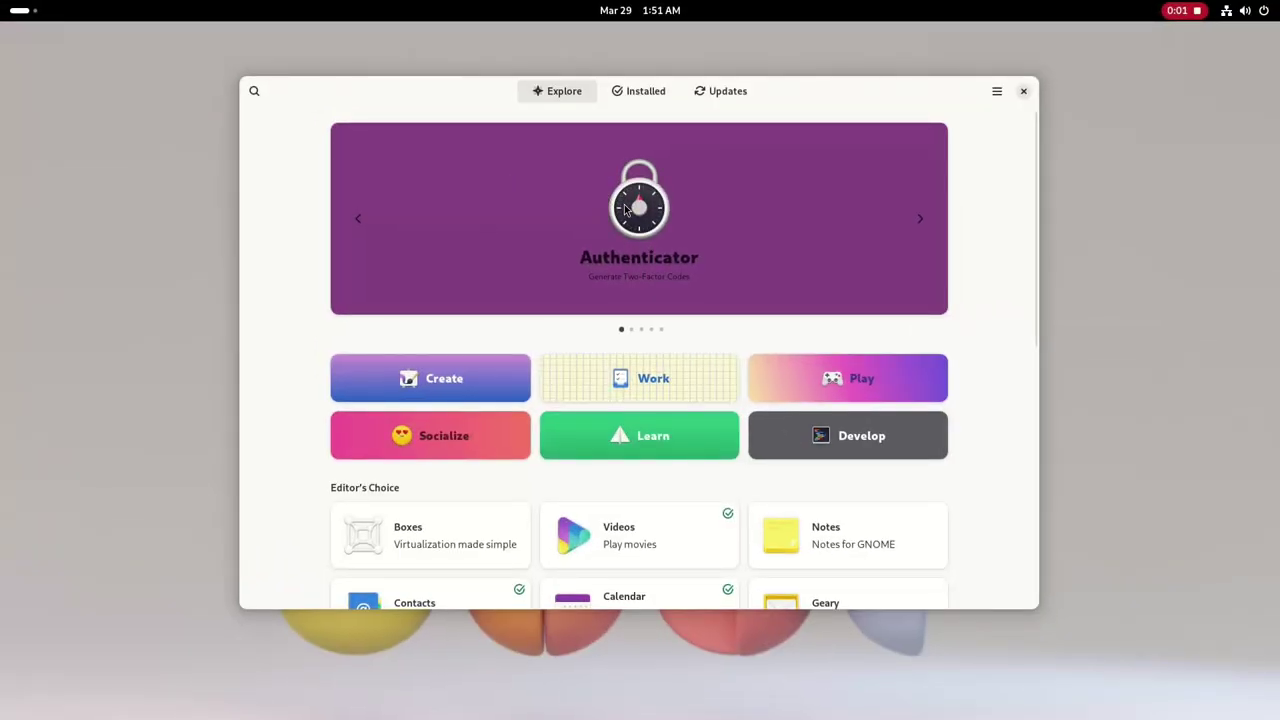
In Software, view the Authenticator app page and examine the update and content filter preferences.
click(625, 208)
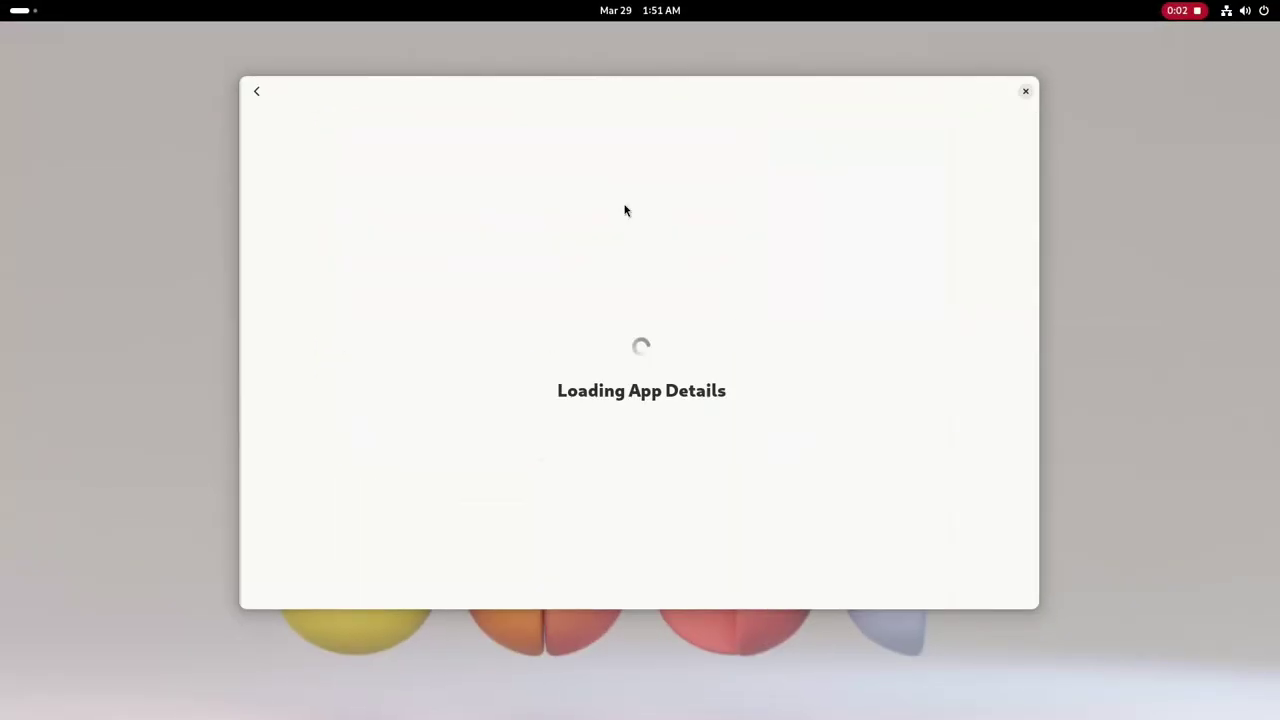
click(255, 93)
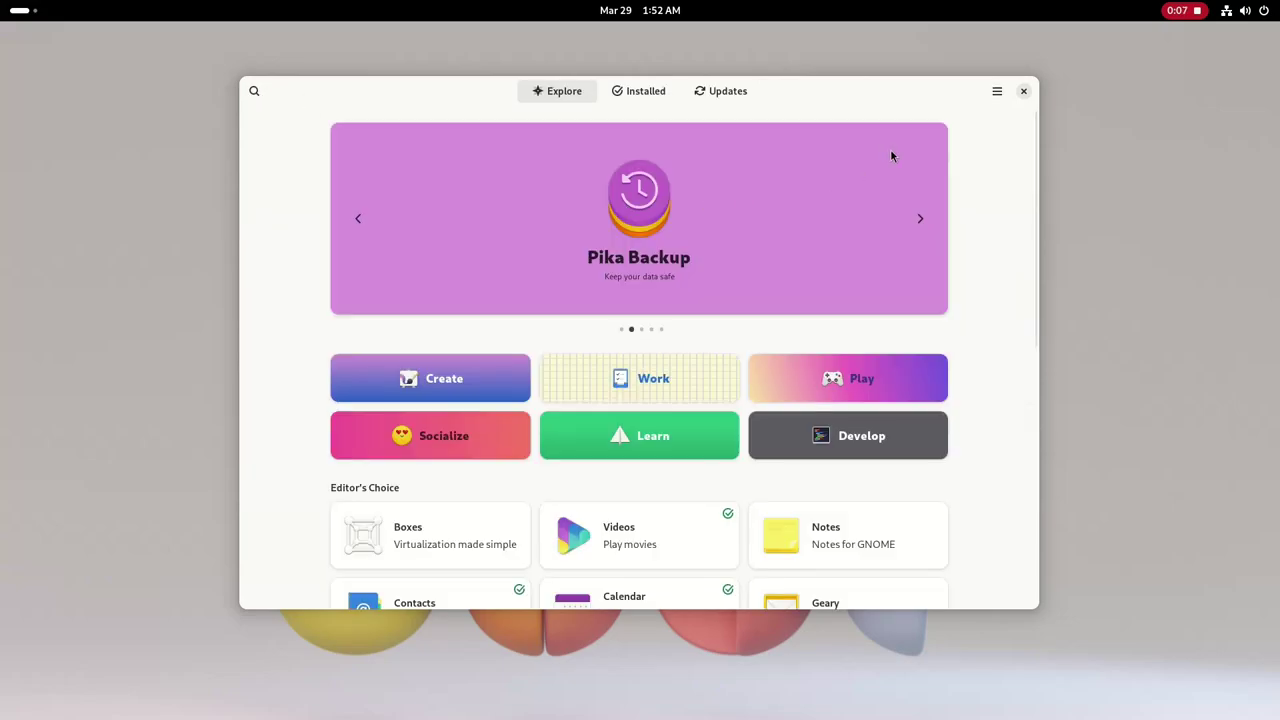
click(998, 92)
click(968, 171)
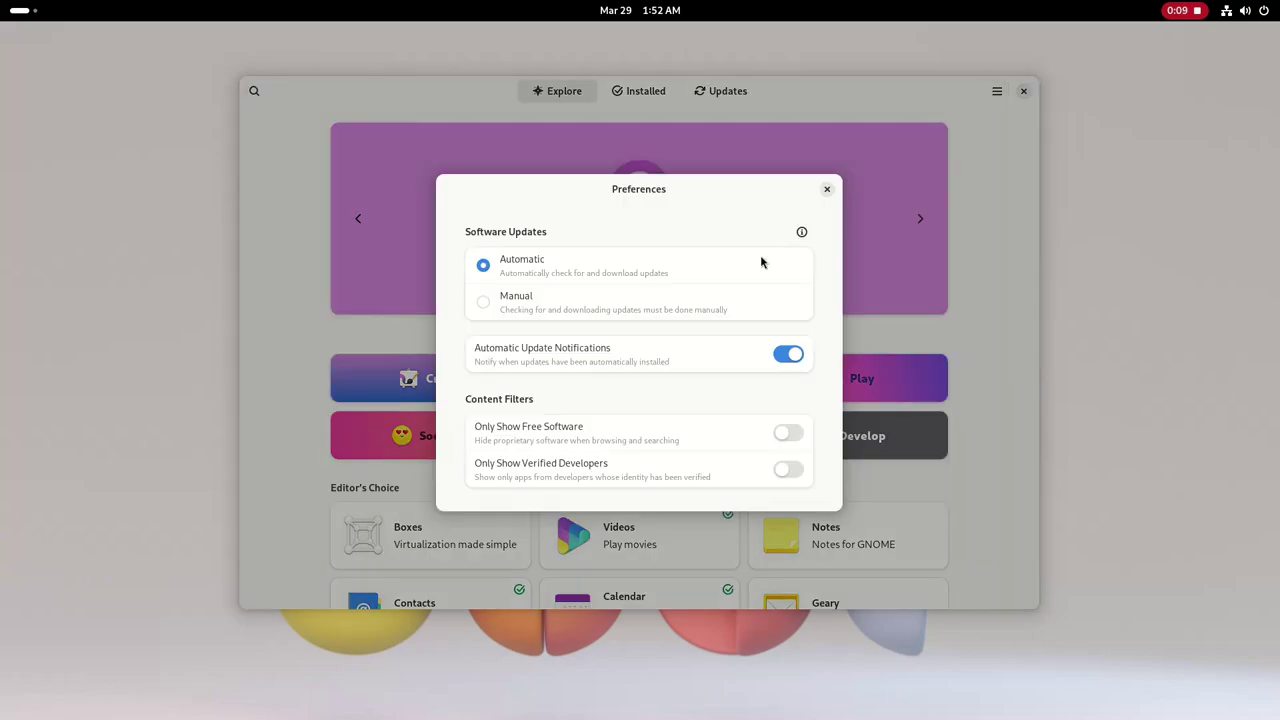
click(827, 190)
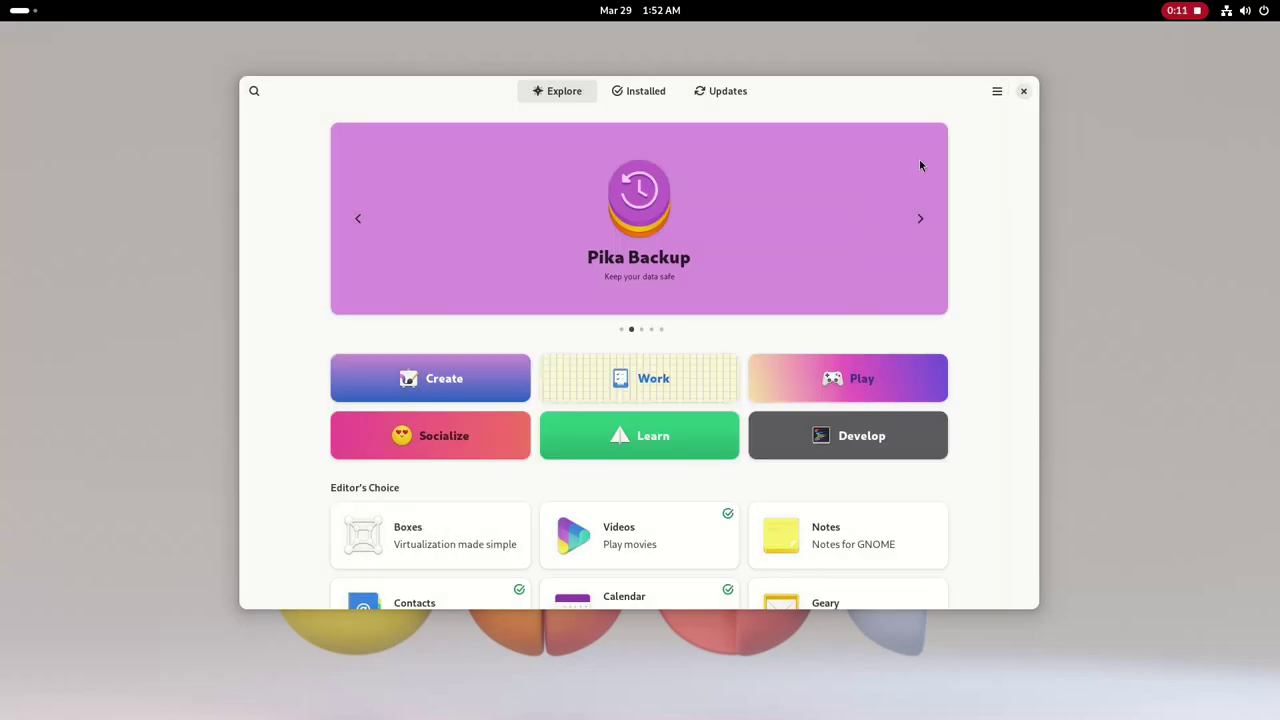
click(996, 92)
click(975, 147)
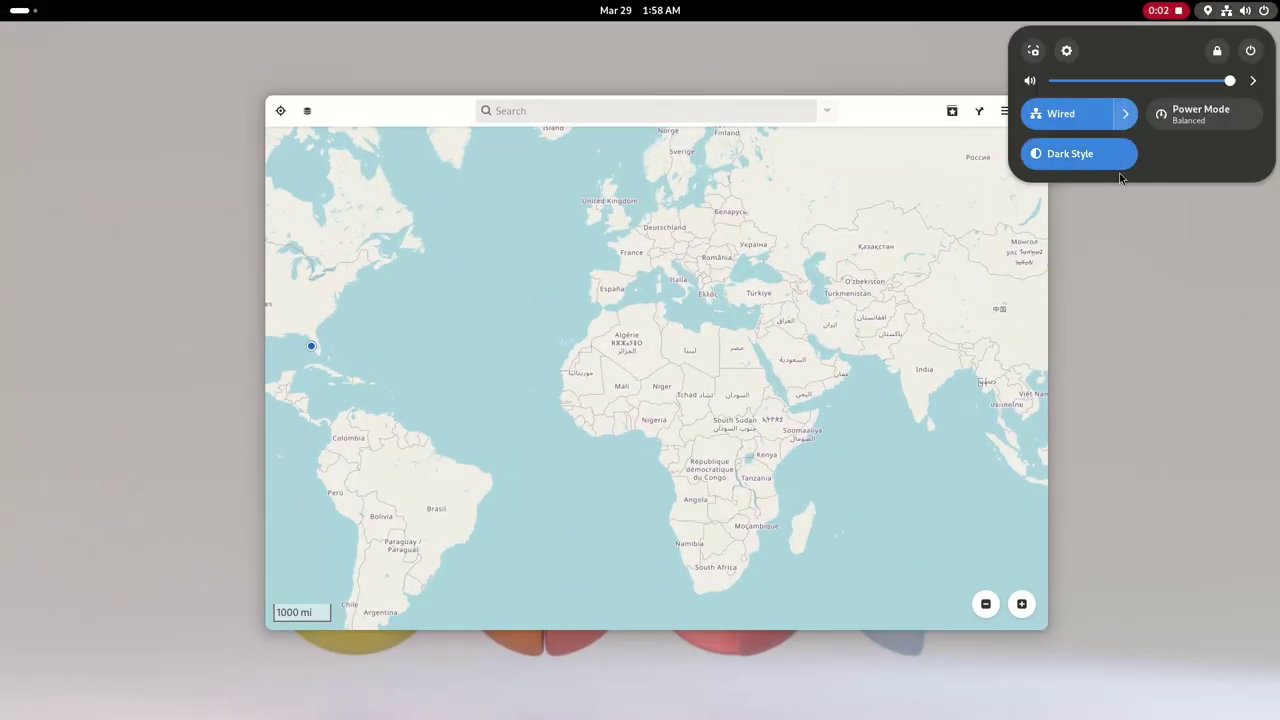
View the Maps window in dark style and turn the system's Dark Style off.
click(983, 266)
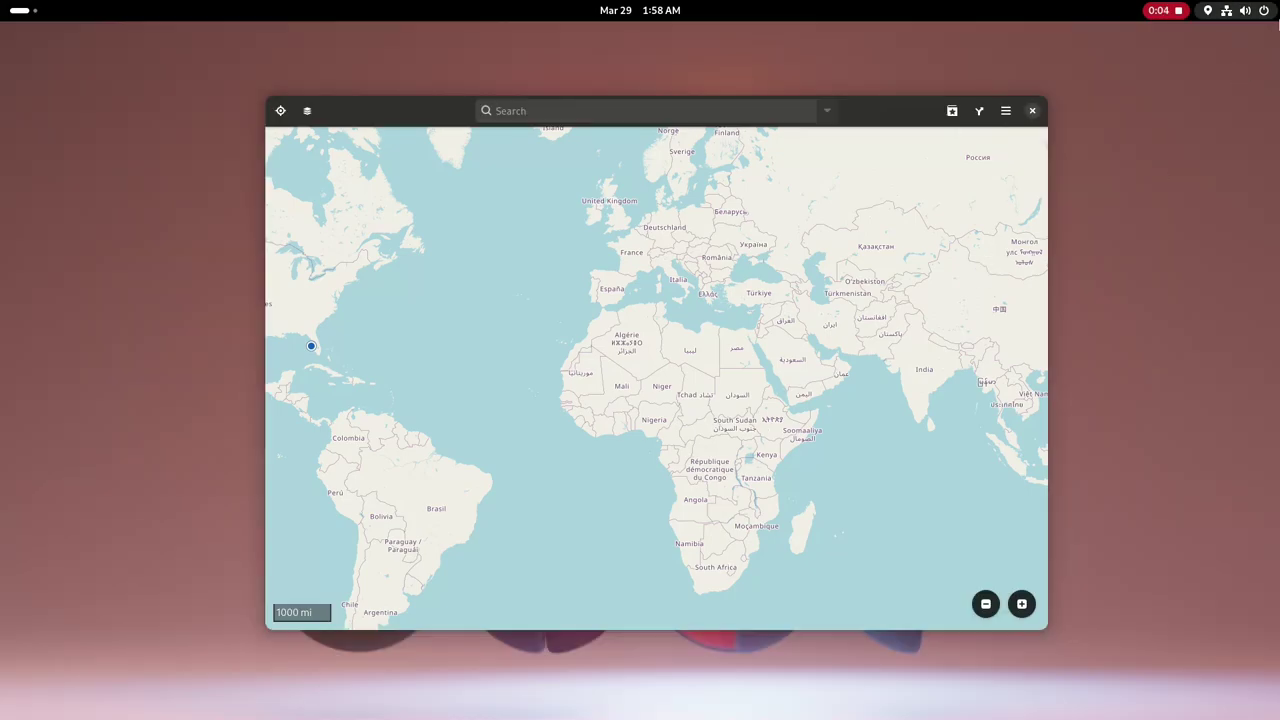
click(1227, 10)
click(1100, 154)
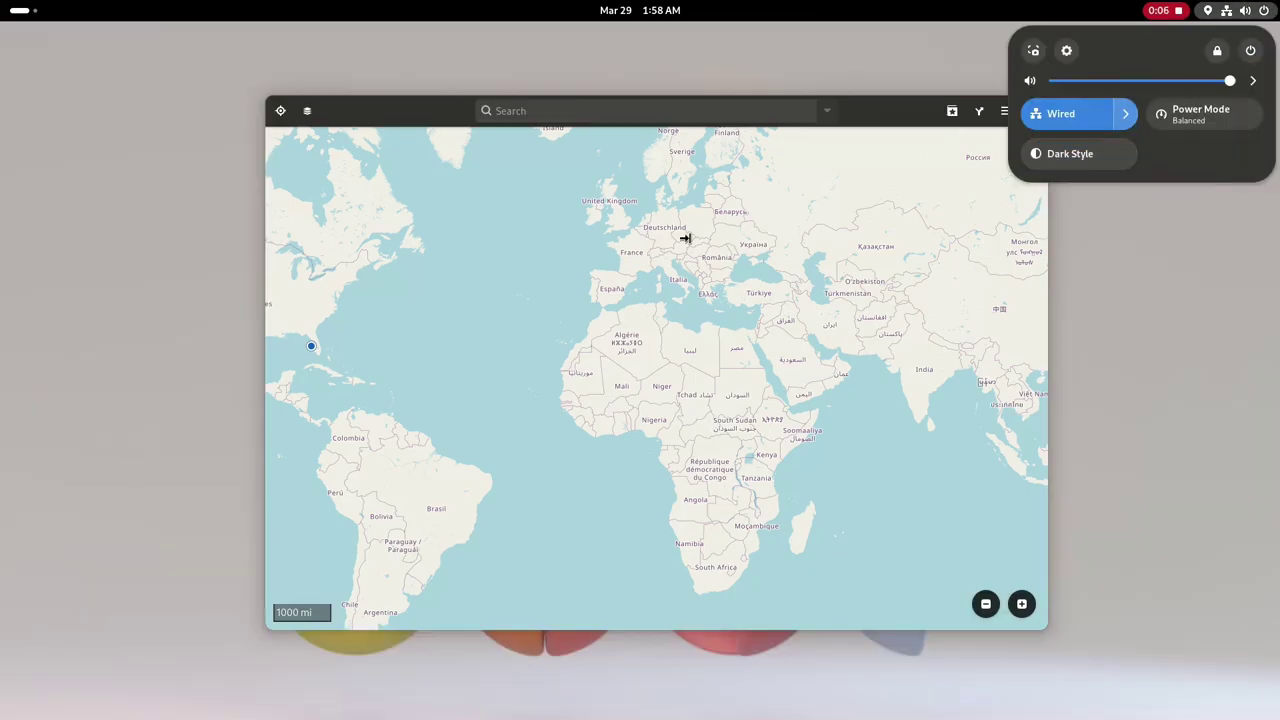
Close the quick settings, examine the layer options in Maps, and zoom the map in and back out.
click(598, 254)
click(307, 110)
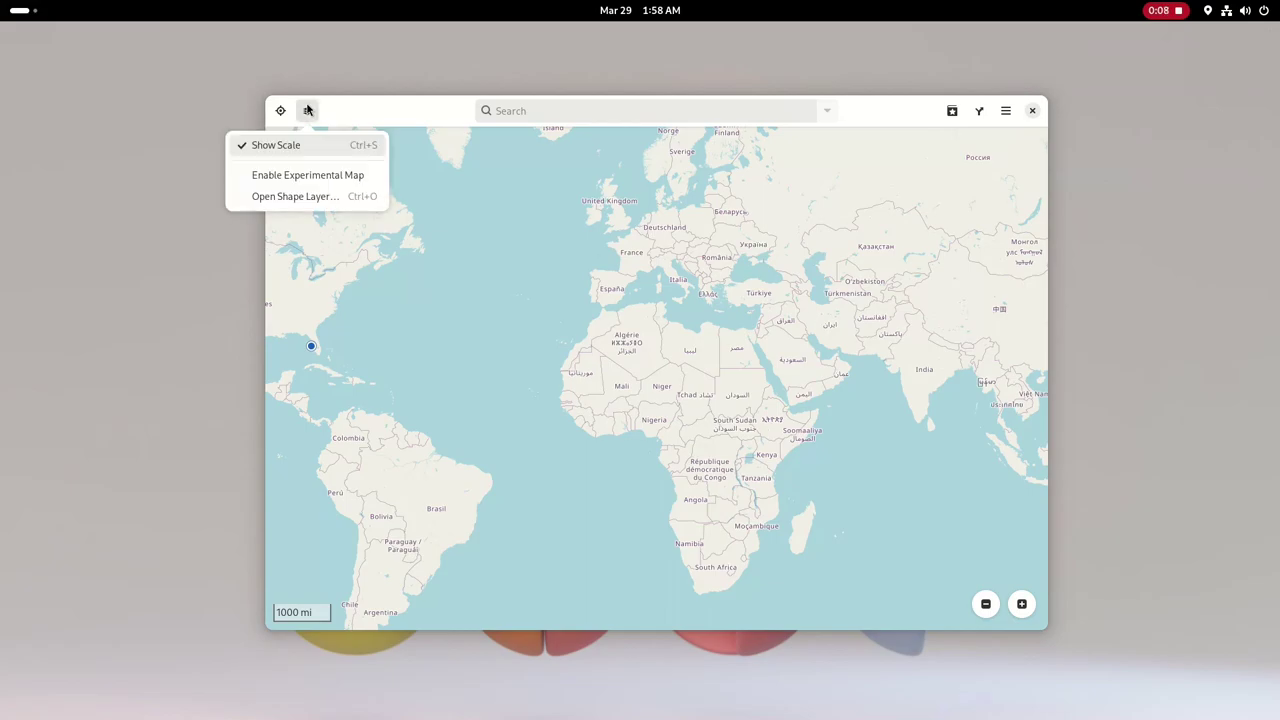
click(307, 110)
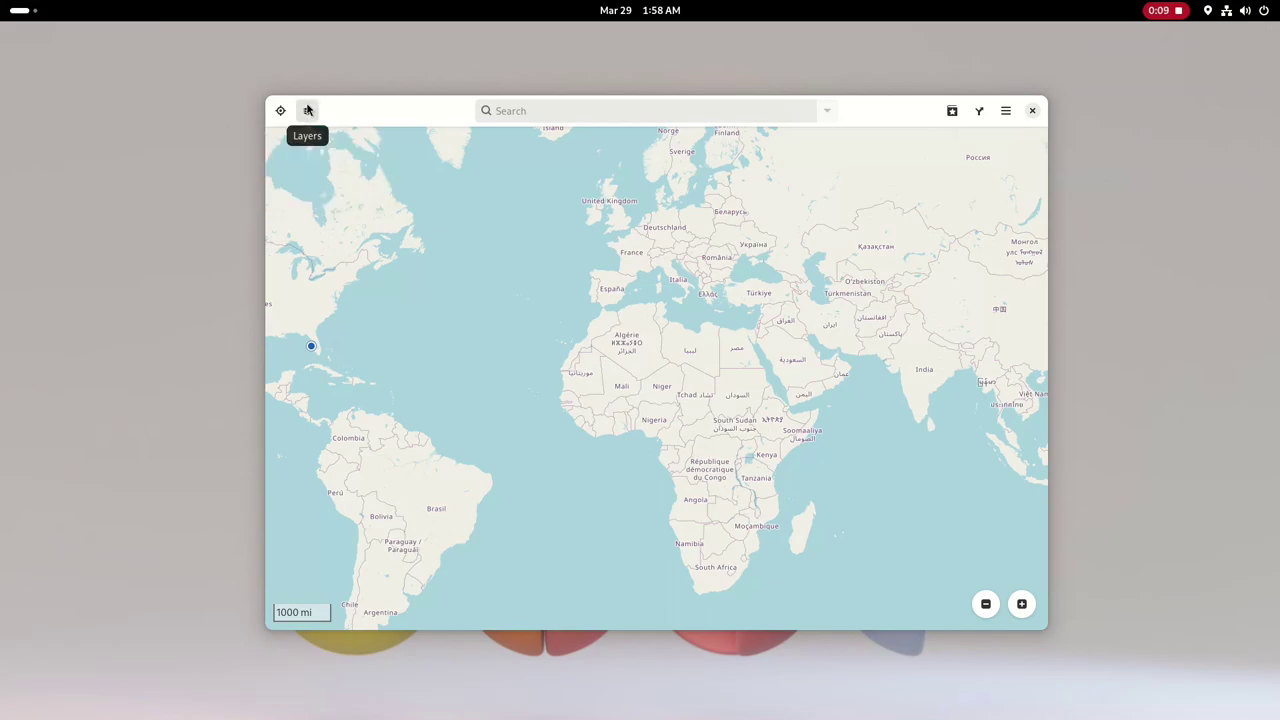
click(1020, 604)
click(1021, 604)
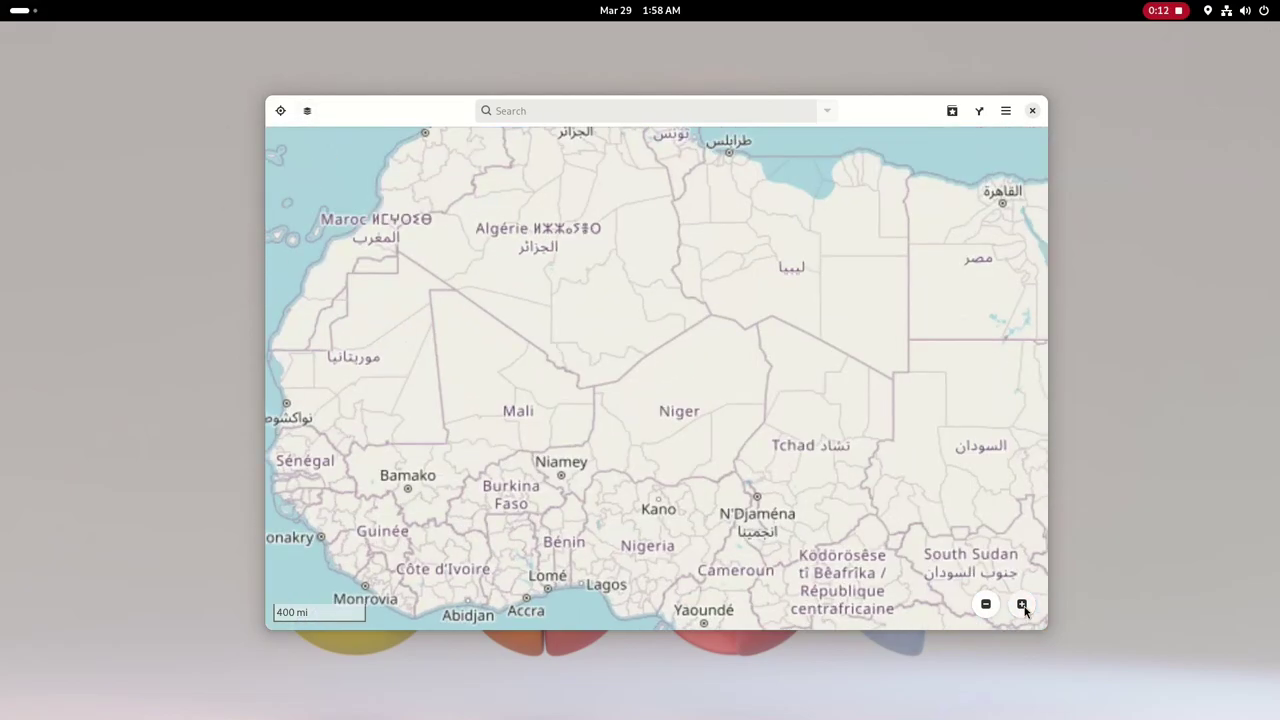
click(1021, 604)
click(986, 605)
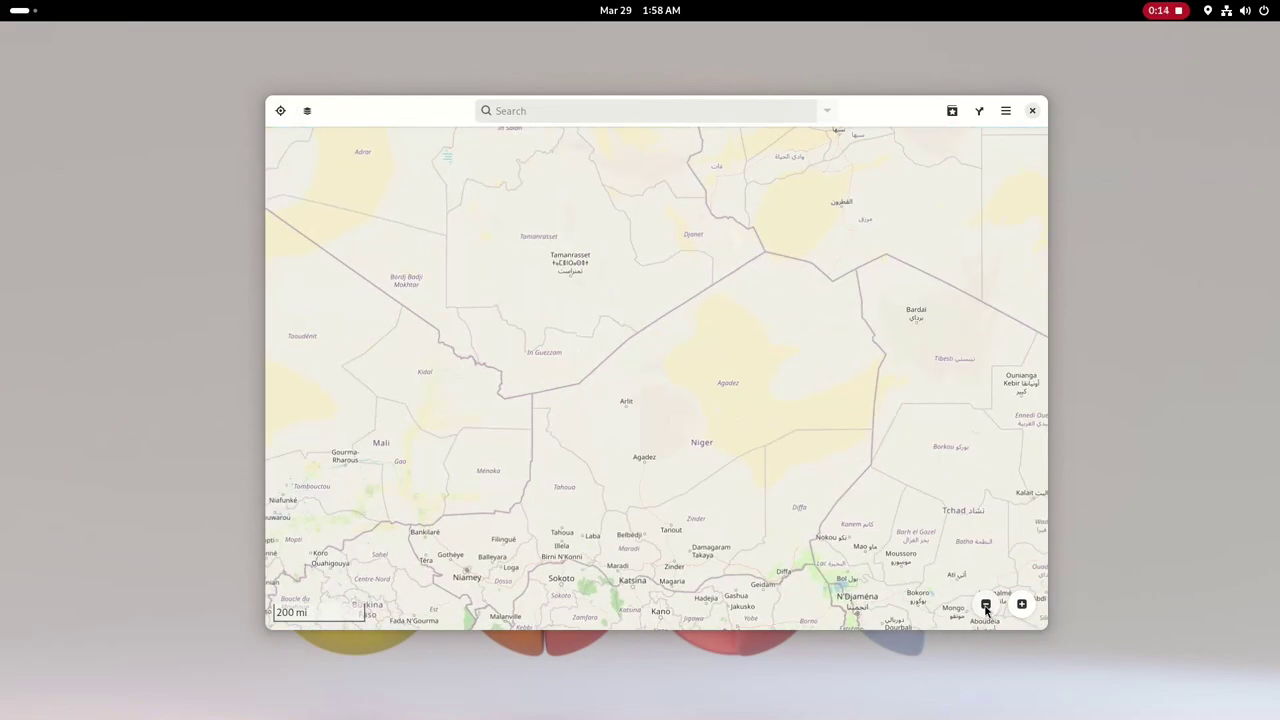
click(986, 605)
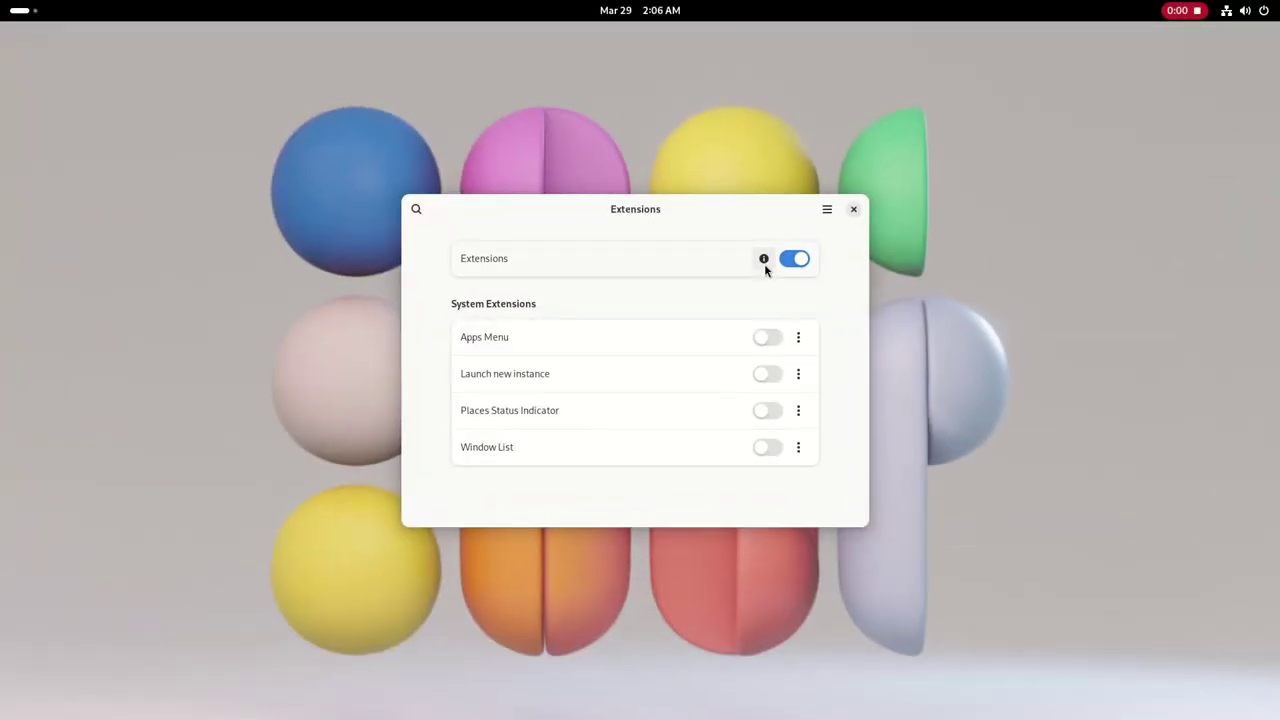
In Extensions, enable Apps Menu, Places Status Indicator and Window List, and view the Window List extension's details.
mouse_move(764, 264)
click(764, 411)
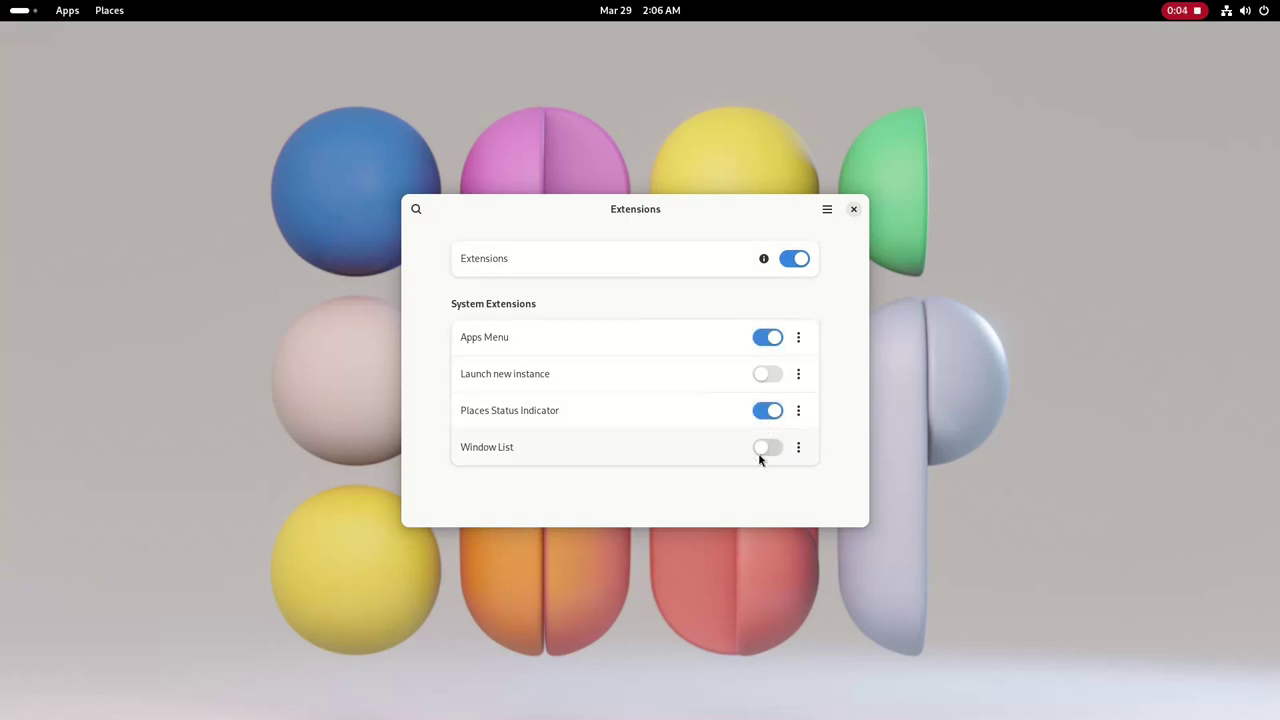
click(772, 449)
click(798, 447)
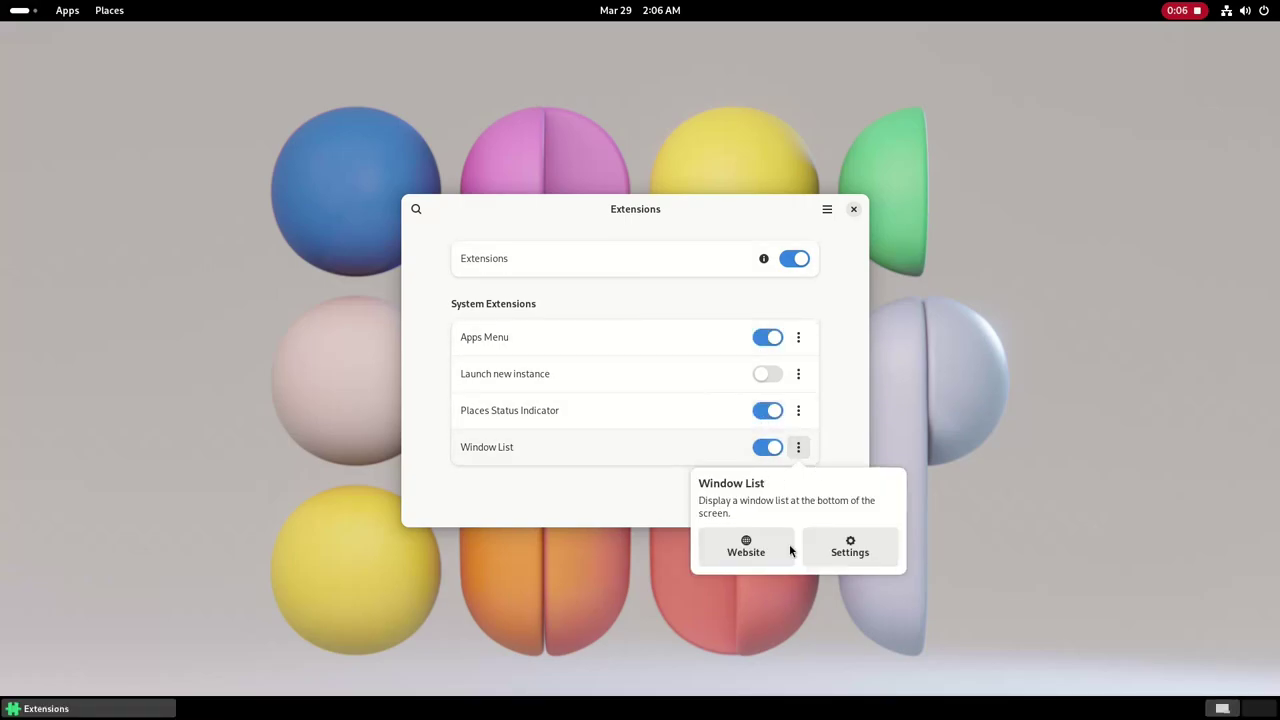
click(404, 281)
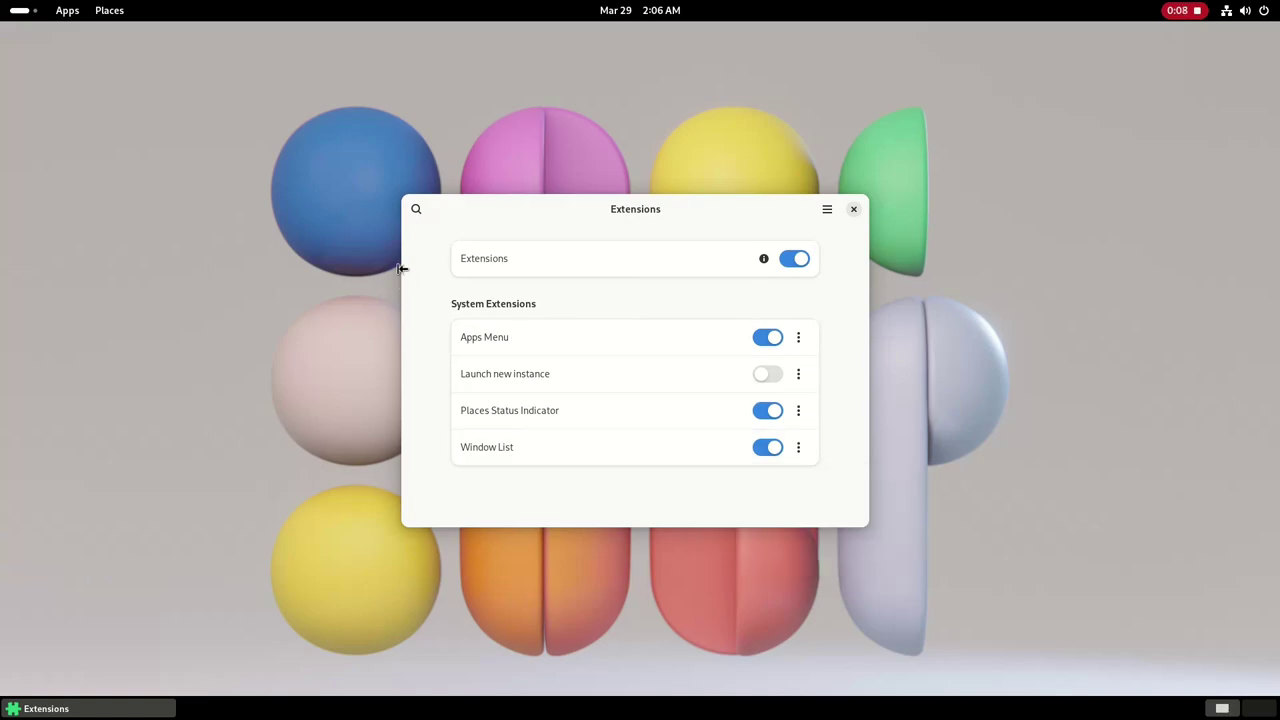
drag(417, 271, 656, 287)
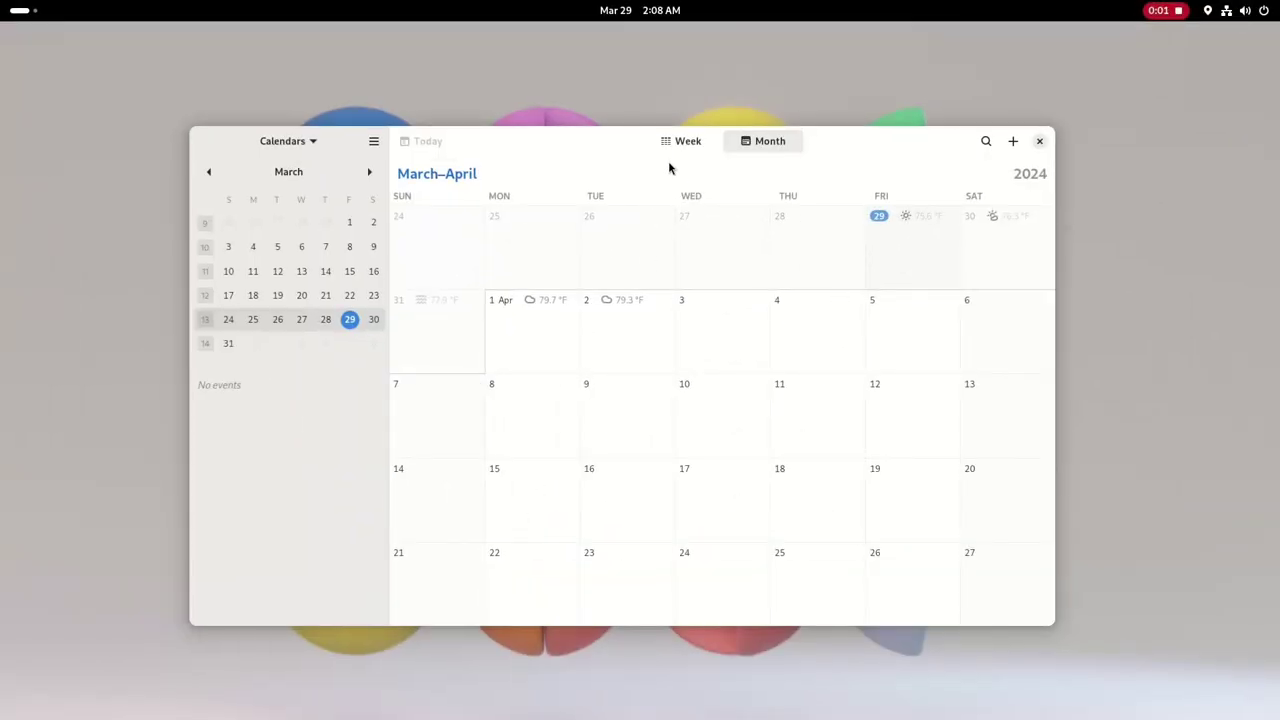
In Calendar, view the week layout and return to the month layout.
click(673, 151)
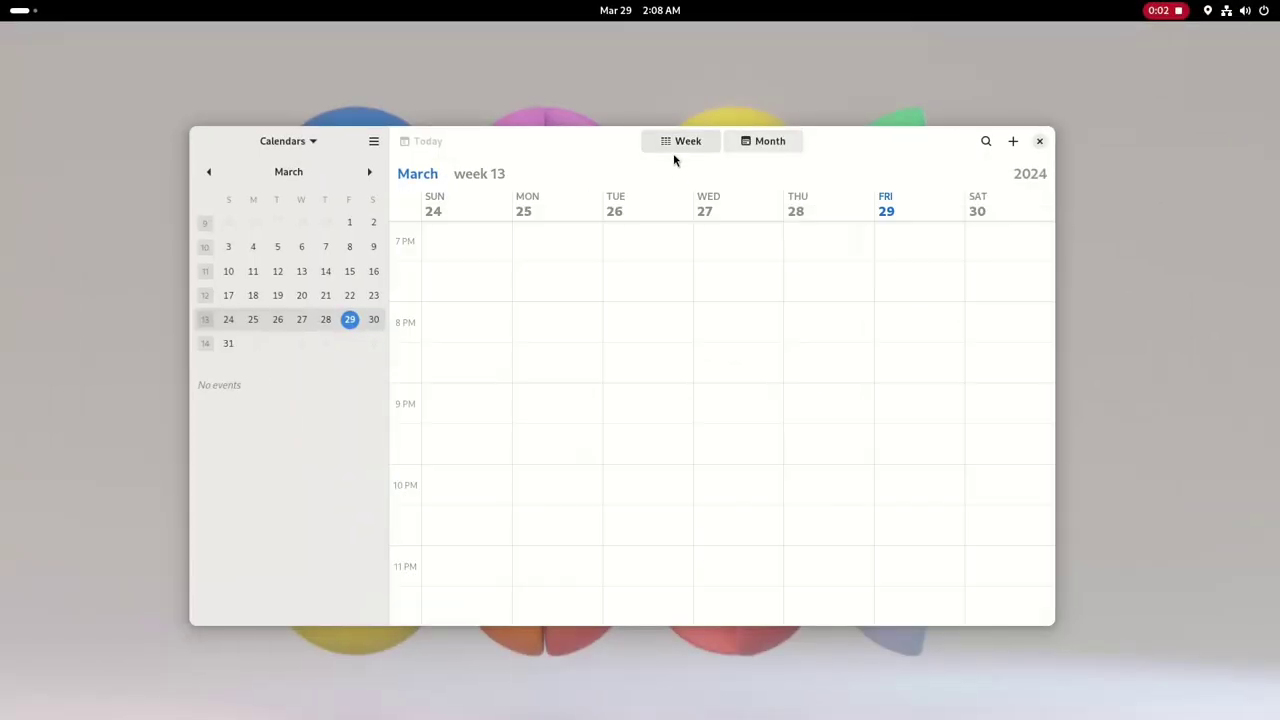
click(768, 147)
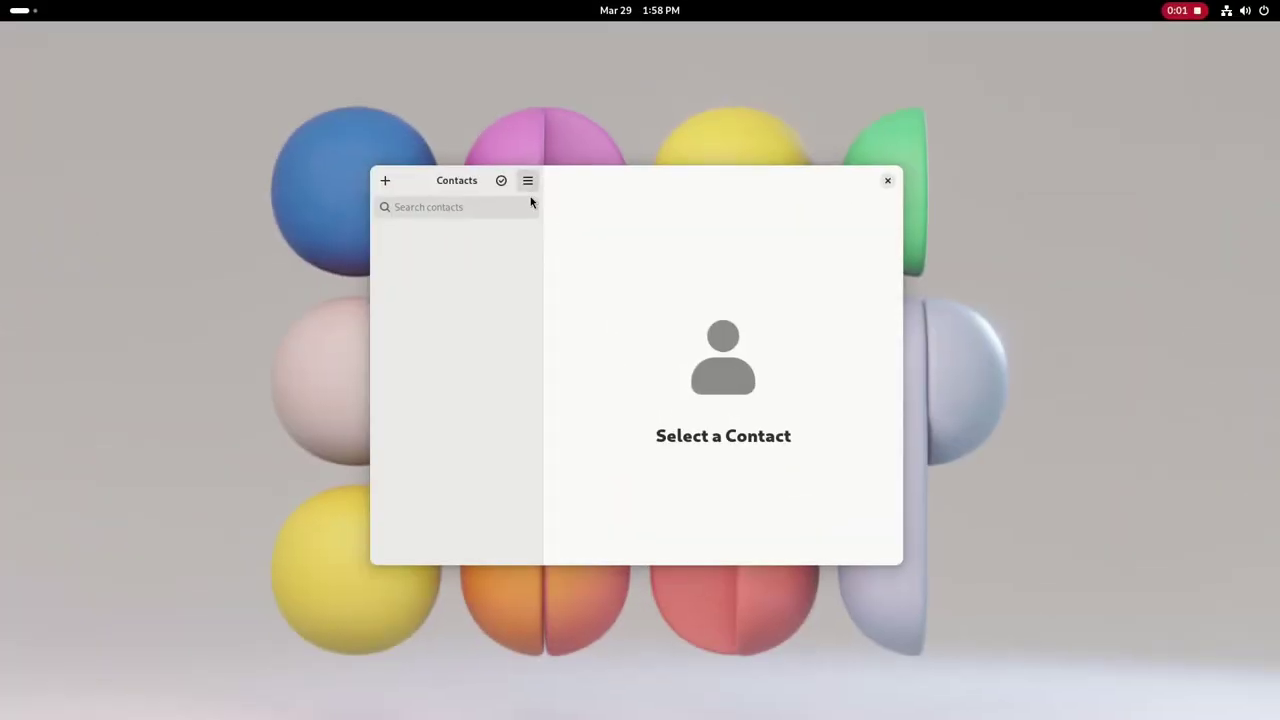
In Contacts, import contacts.vcf and friends.vcf from the Documents folder and view the imported contacts.
click(528, 186)
click(514, 283)
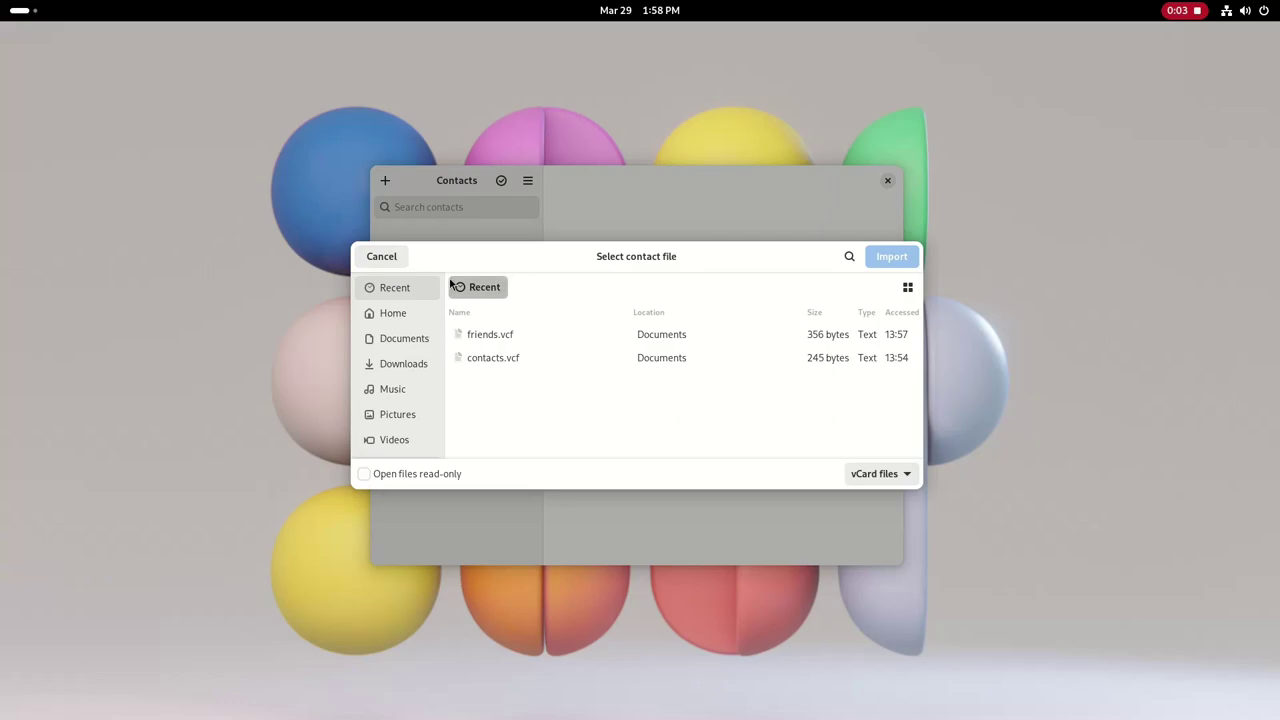
click(405, 339)
drag(507, 392, 532, 330)
click(891, 256)
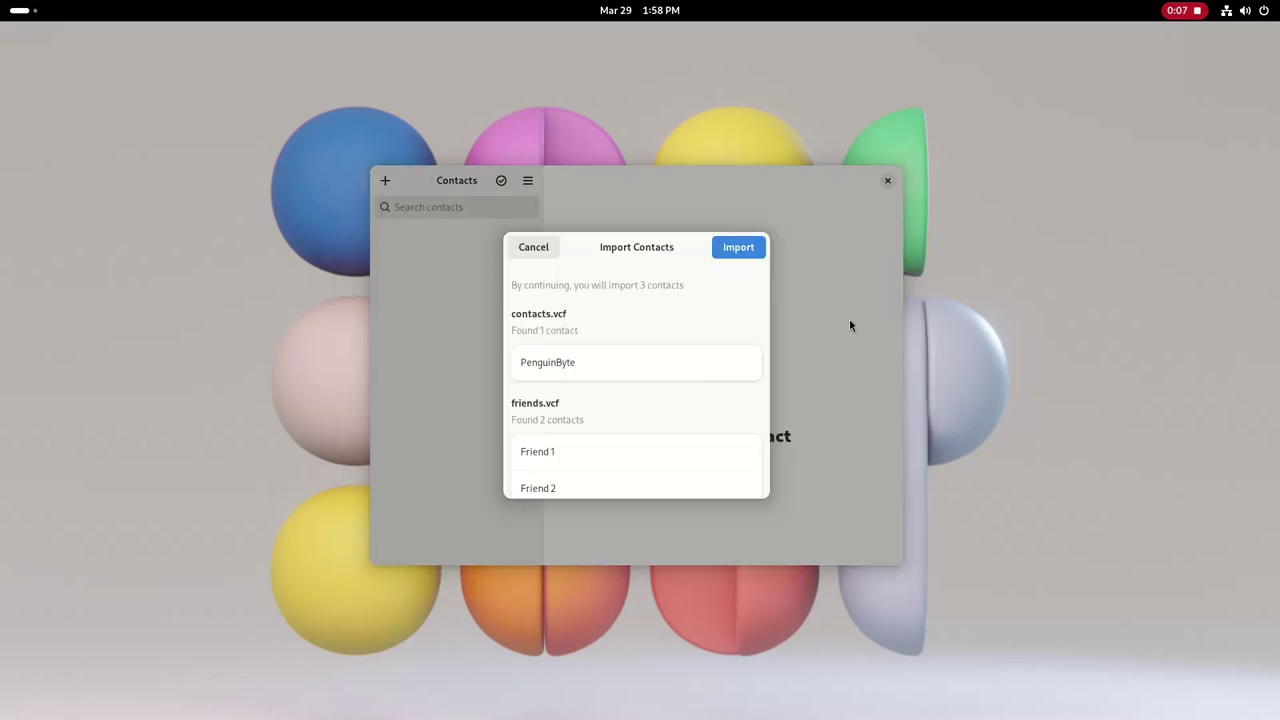
scroll(694, 310, down, 1)
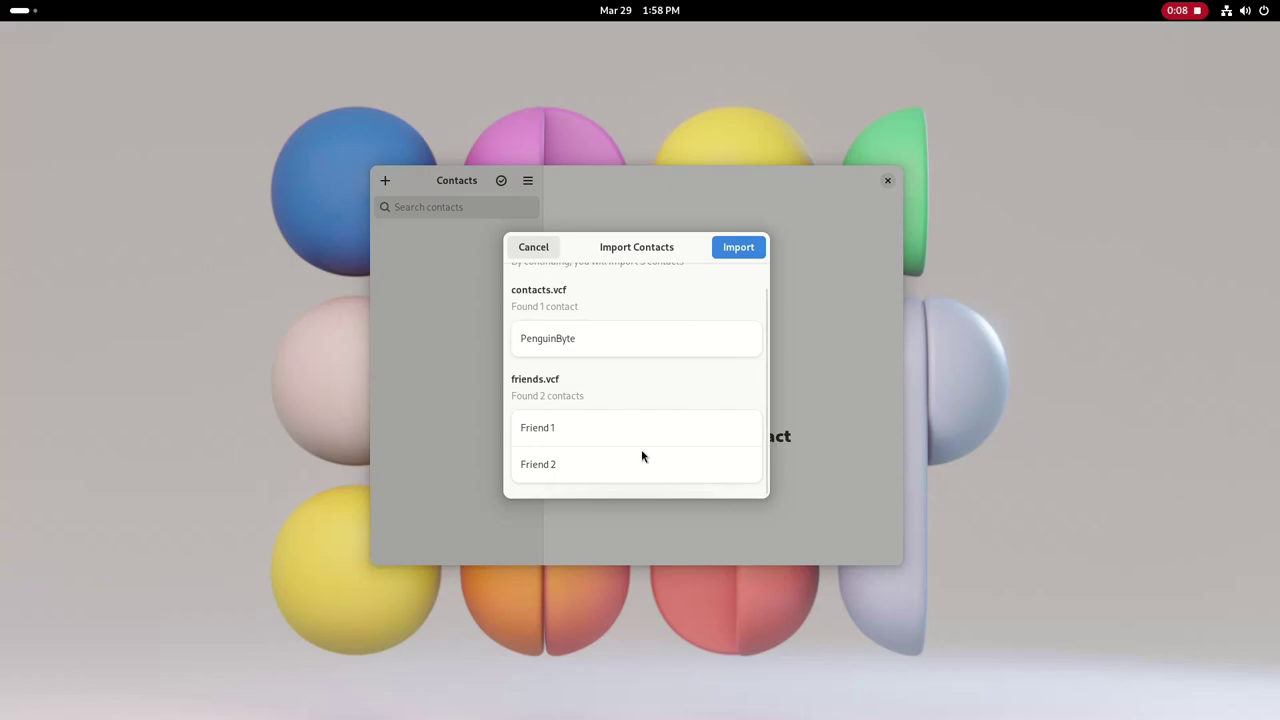
click(736, 247)
click(478, 262)
click(461, 310)
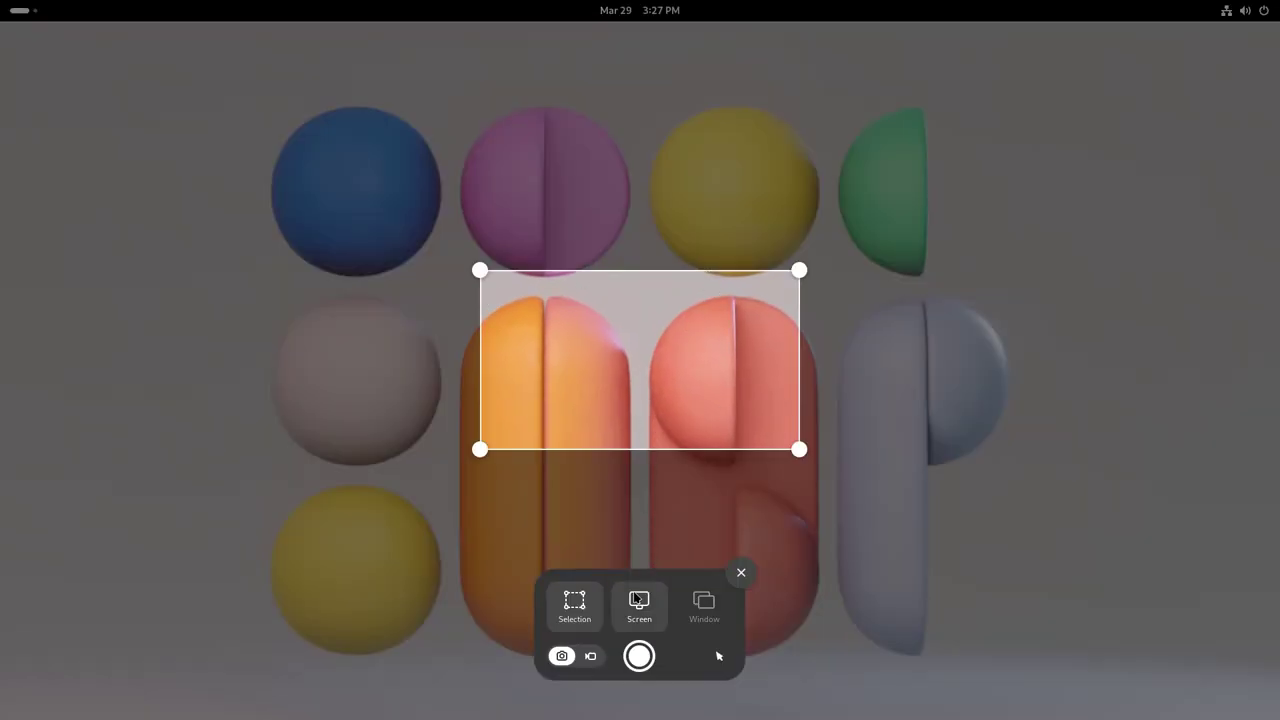
Capture a screenshot of the whole screen, then collapse and expand its notification repeatedly.
click(639, 603)
click(639, 655)
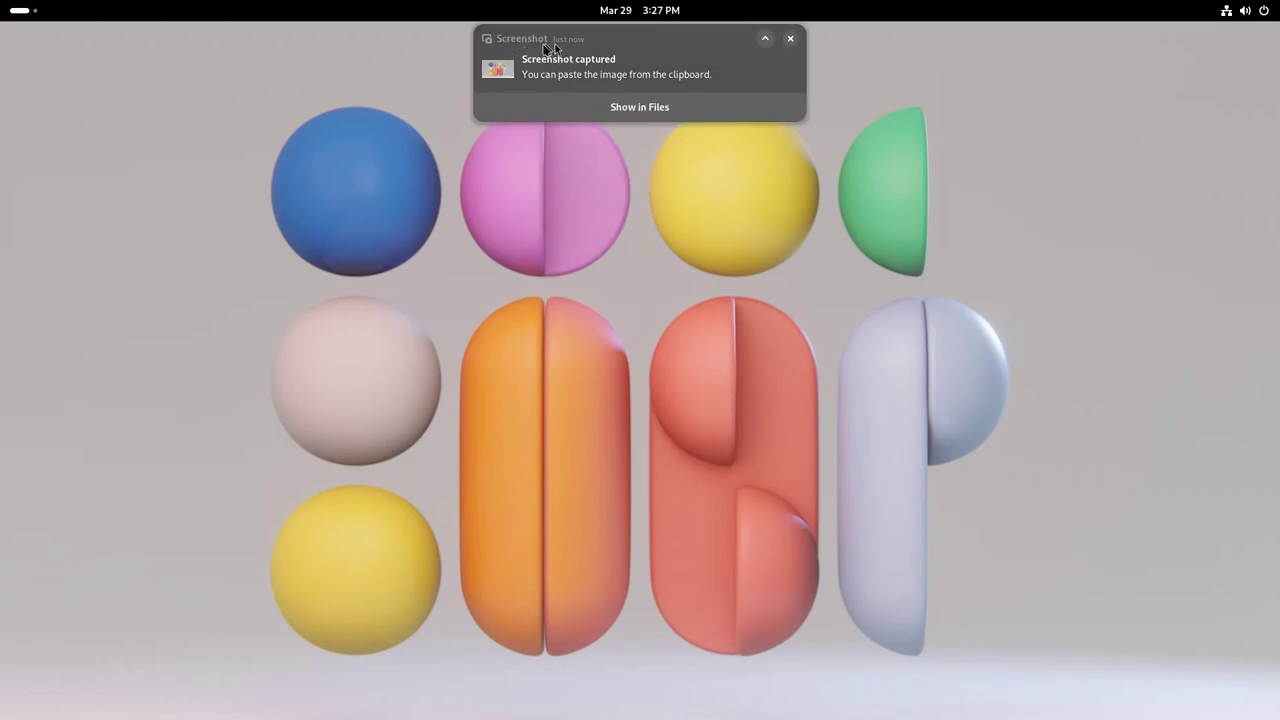
click(766, 40)
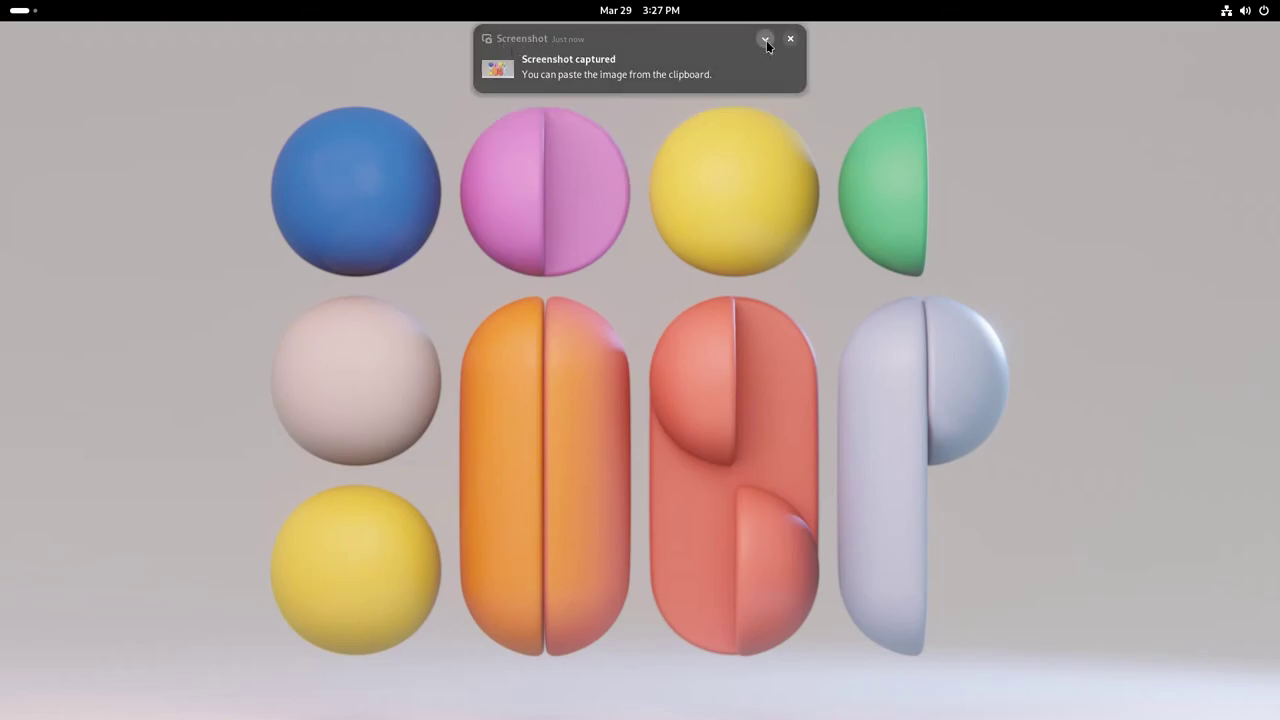
click(766, 40)
click(766, 40)
click(766, 40)
click(766, 40)
click(766, 40)
click(766, 40)
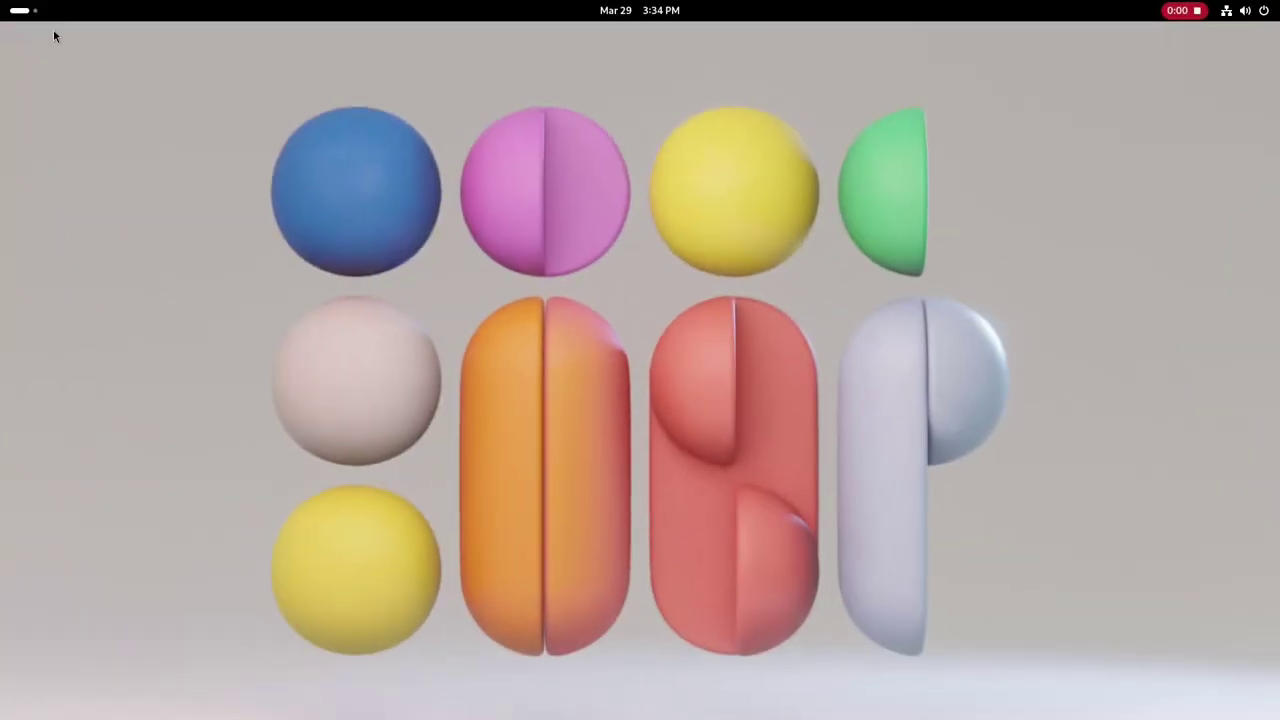
Open the Activities overview, return to the desktop, and bring up the overview again.
click(34, 16)
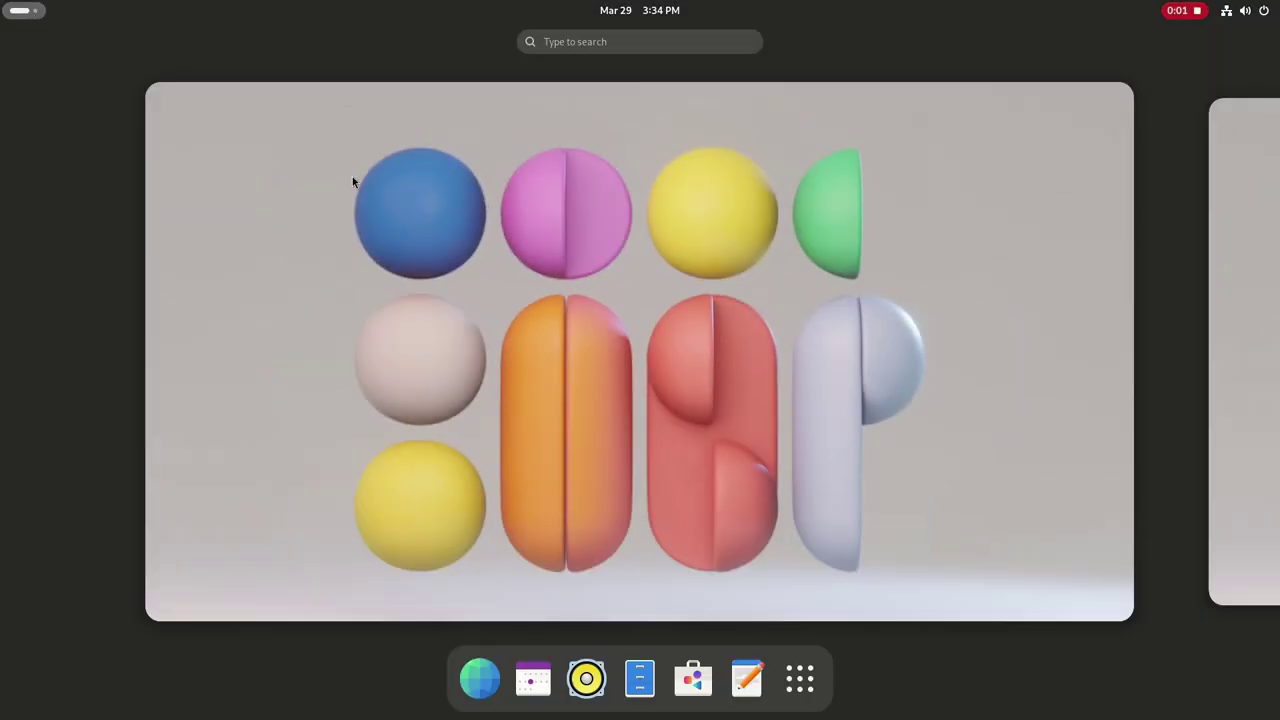
click(600, 324)
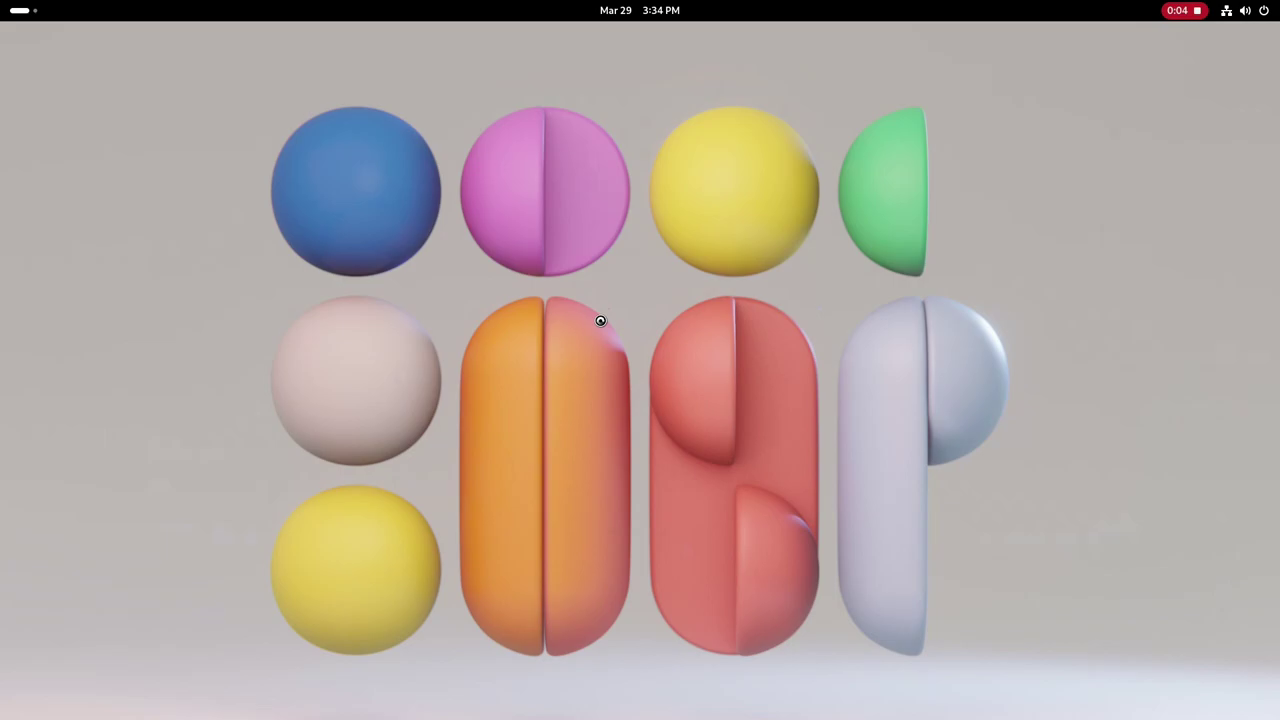
key(super)
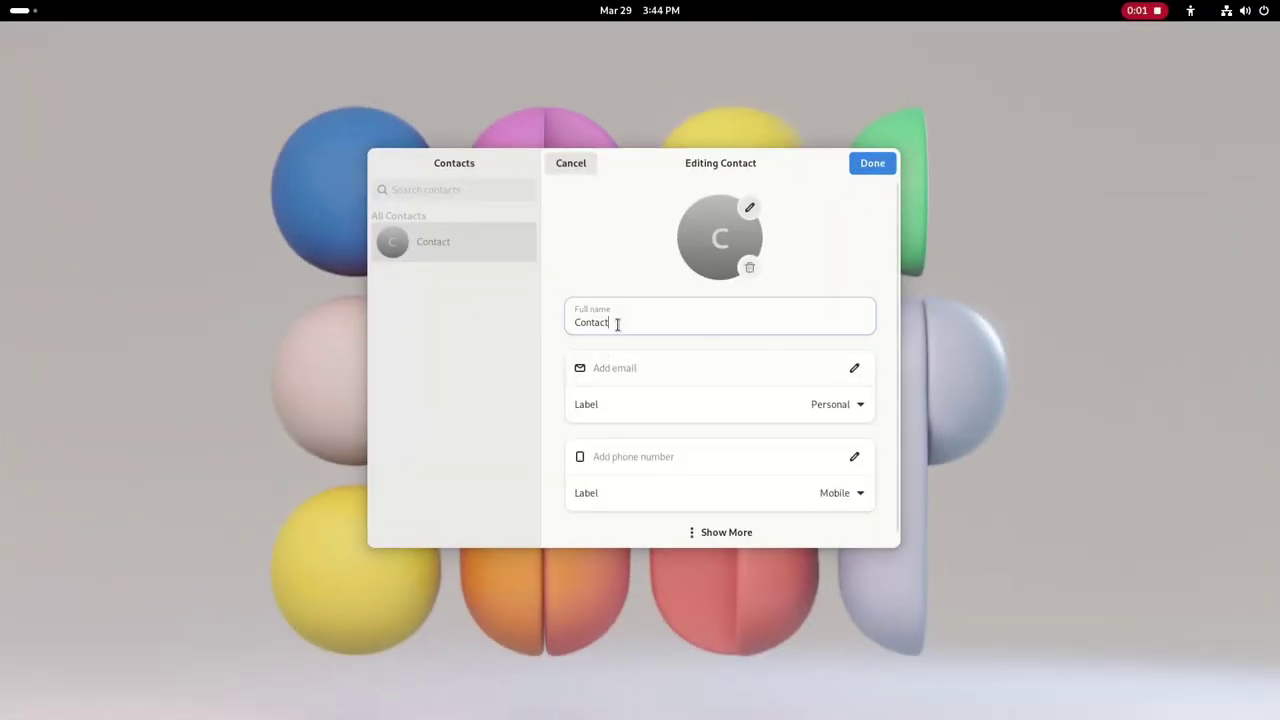
In Contacts, clear the contact's full name and re-enter it as Contact with the on-screen keyboard.
click(617, 324)
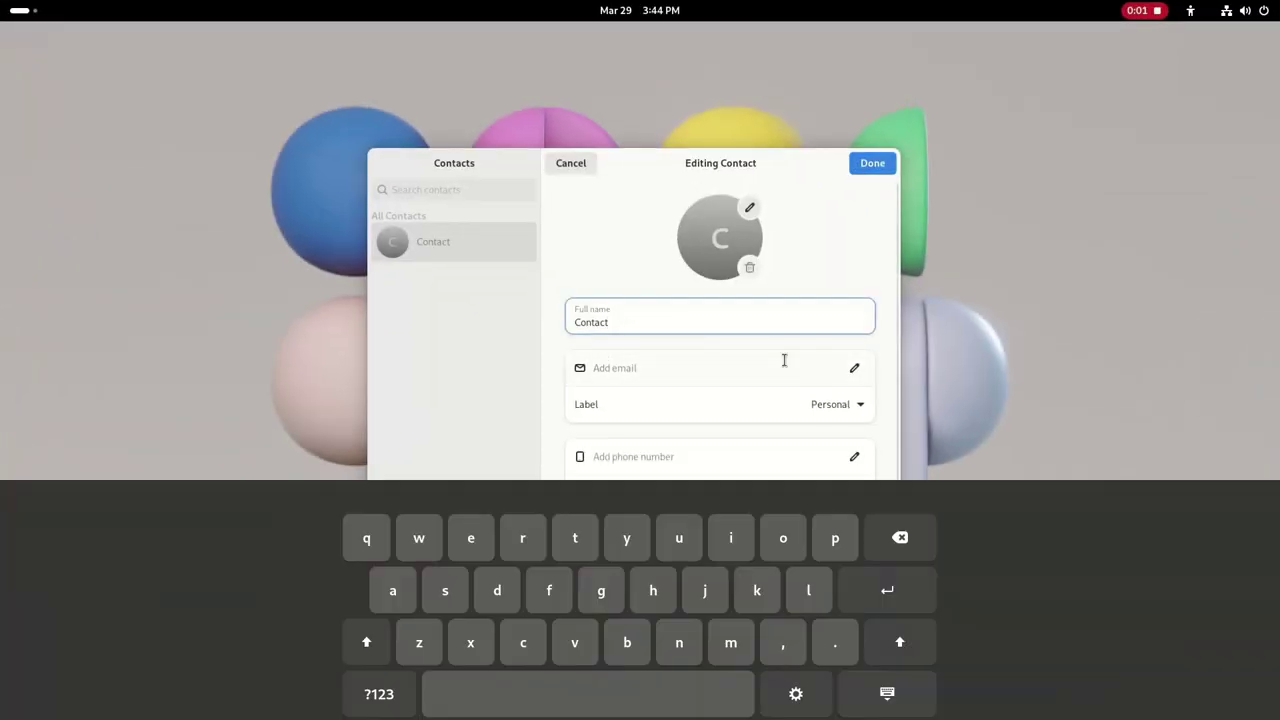
click(879, 533)
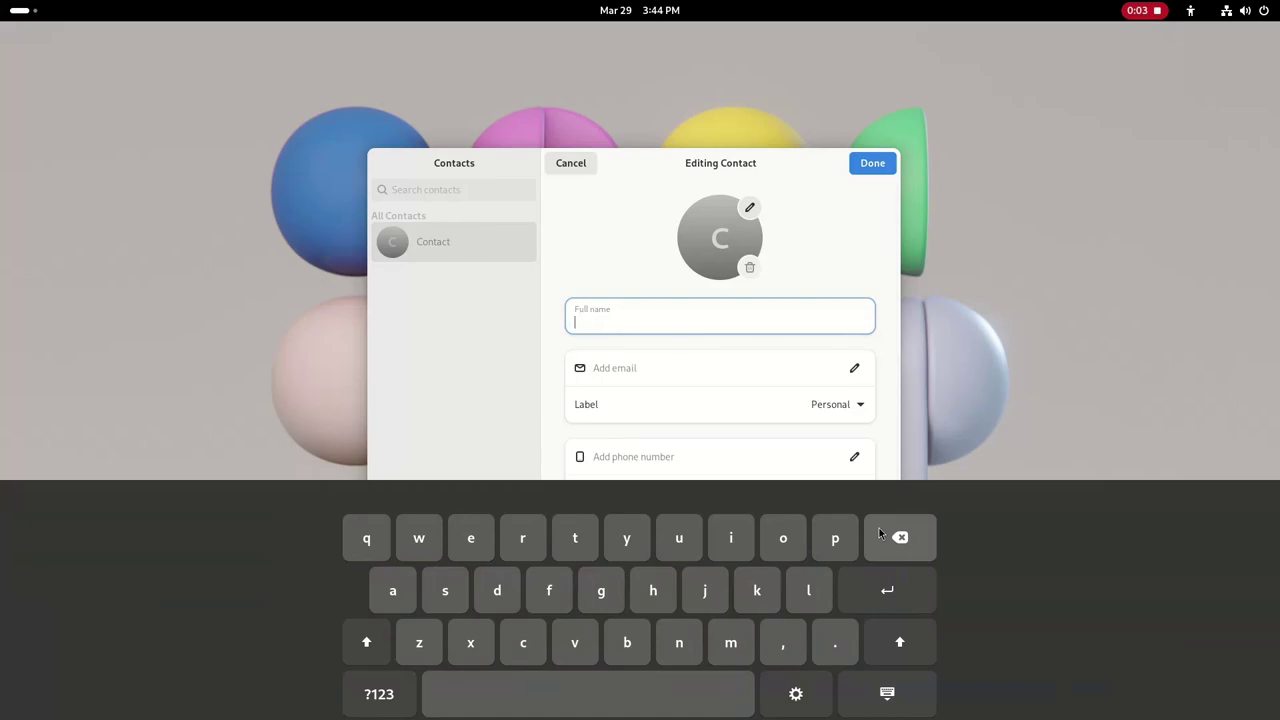
click(366, 642)
click(523, 642)
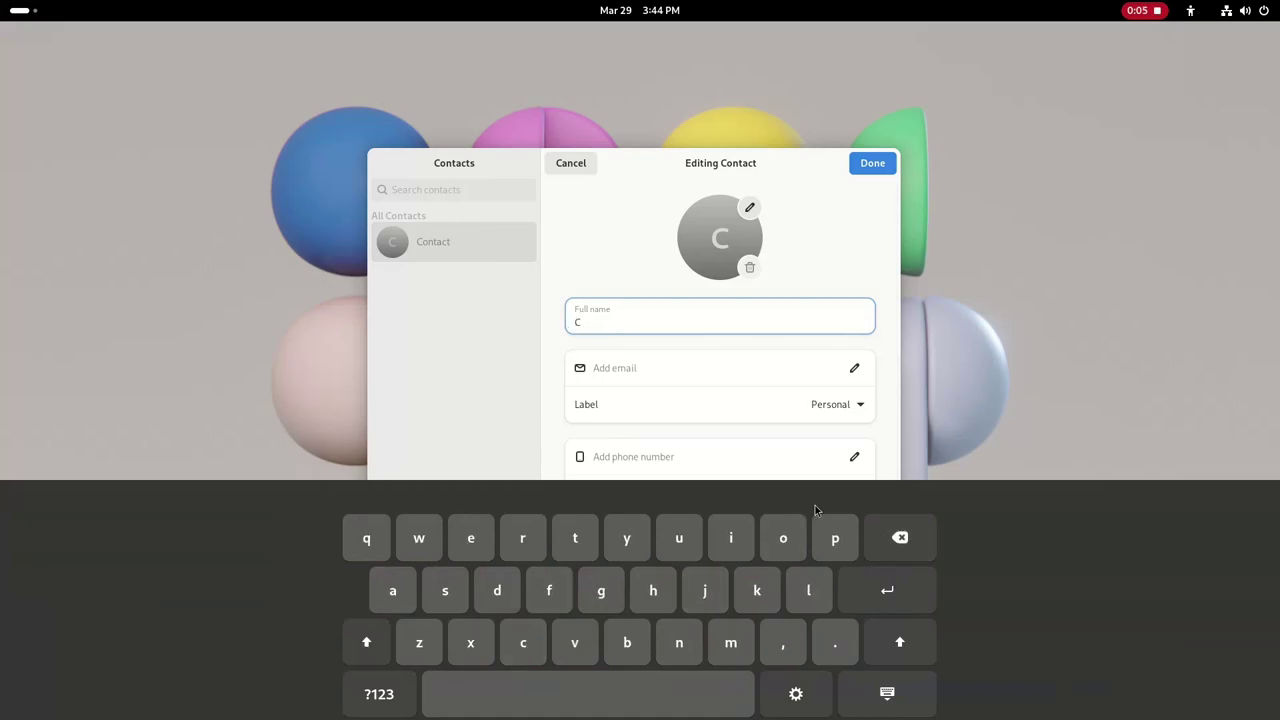
click(783, 540)
click(679, 642)
click(575, 538)
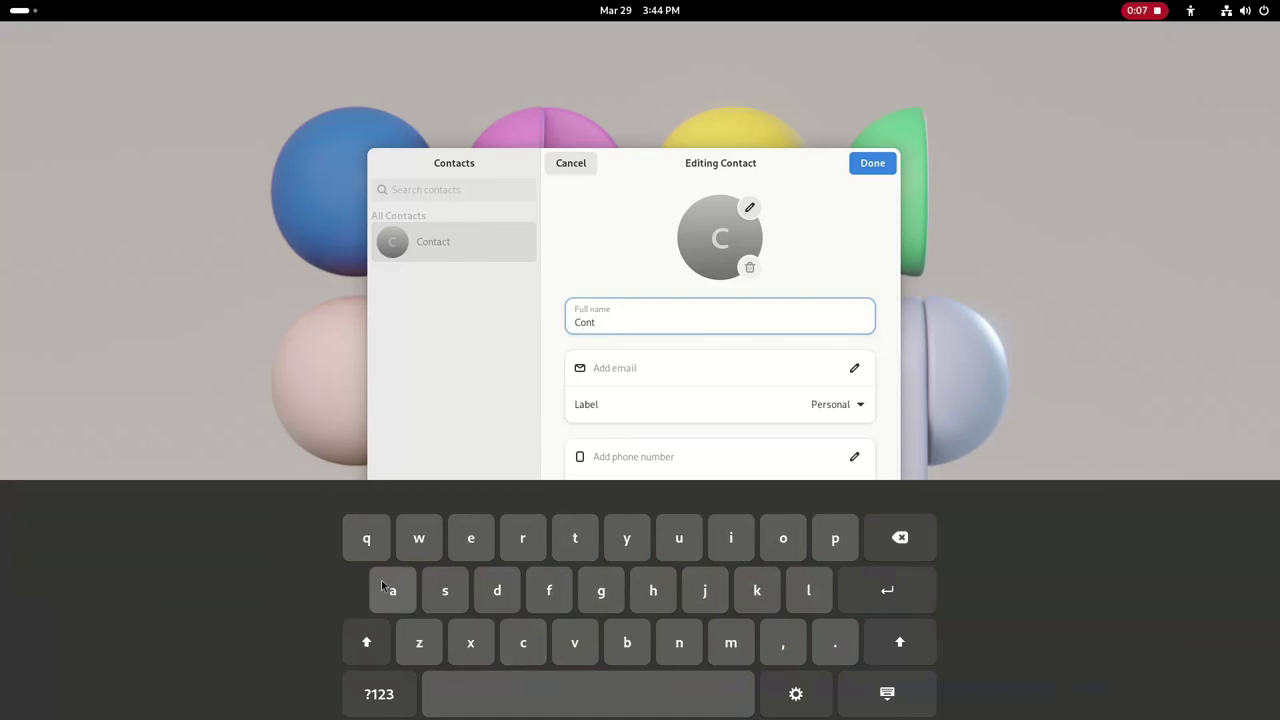
click(391, 591)
click(523, 642)
click(575, 538)
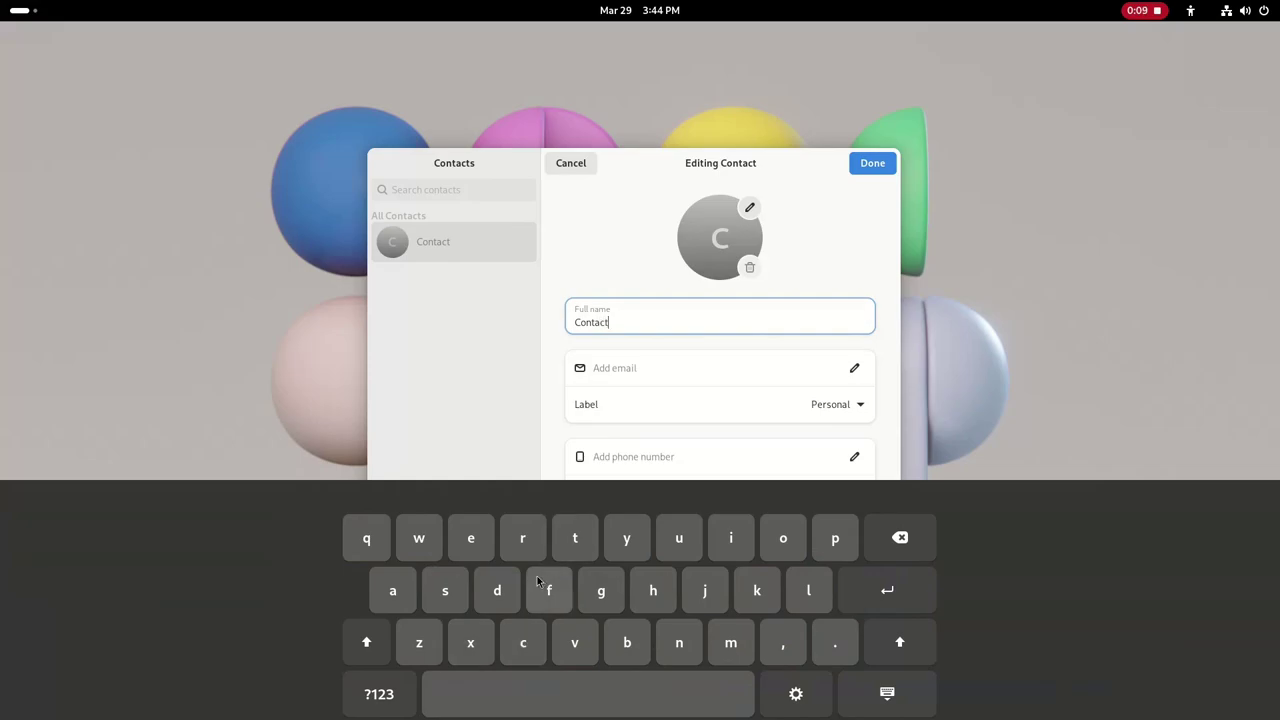
View the on-screen keyboard layouts for the email and phone number fields, entering and deleting an @ in the email.
click(617, 370)
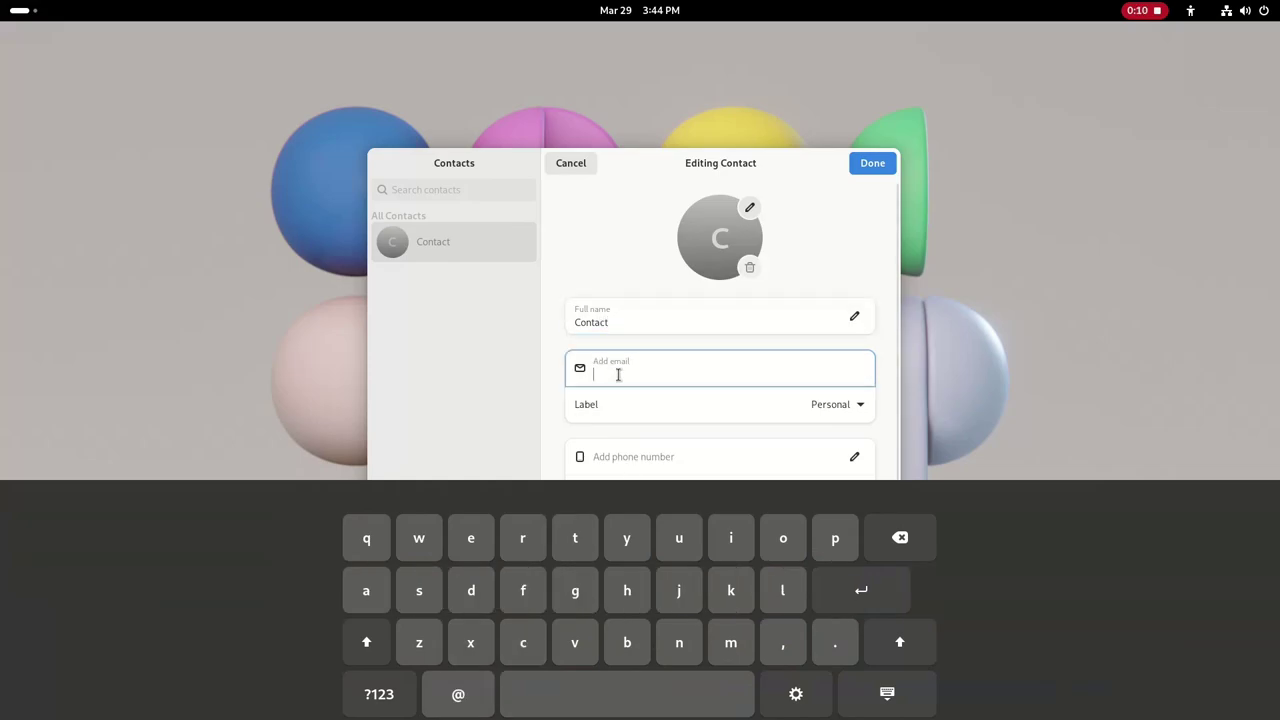
click(452, 695)
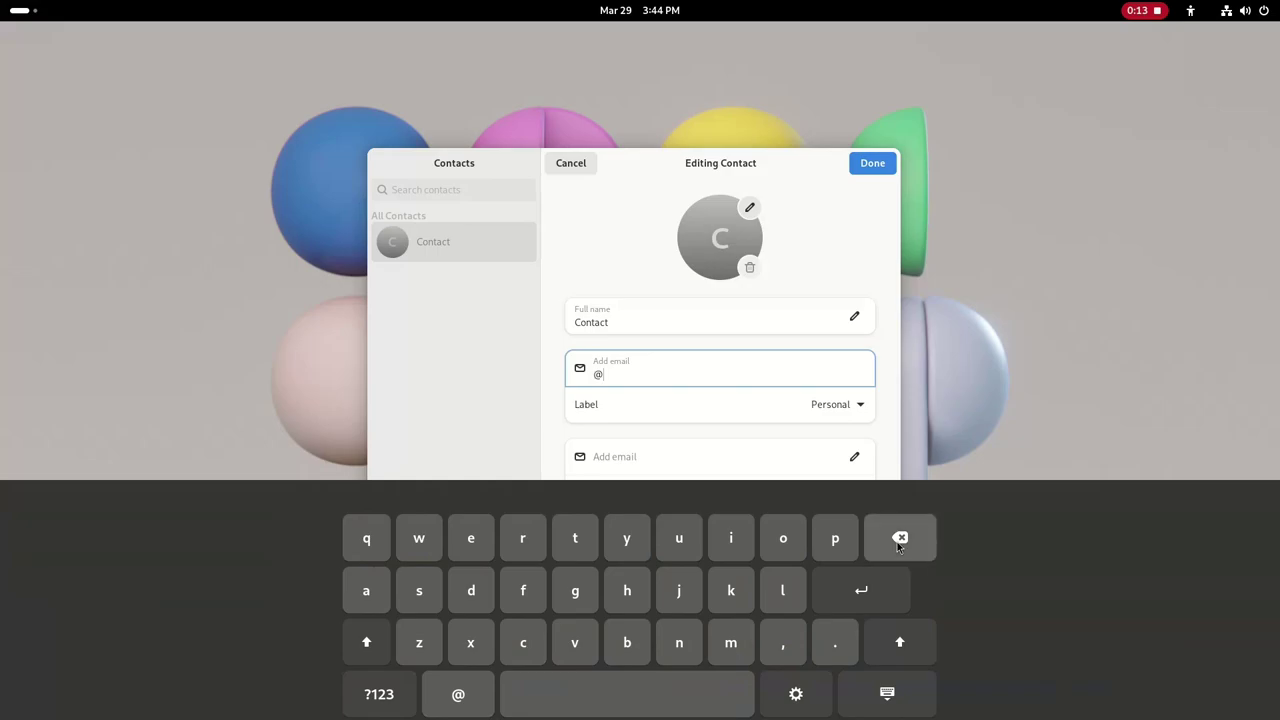
click(899, 540)
scroll(619, 434, down, 2)
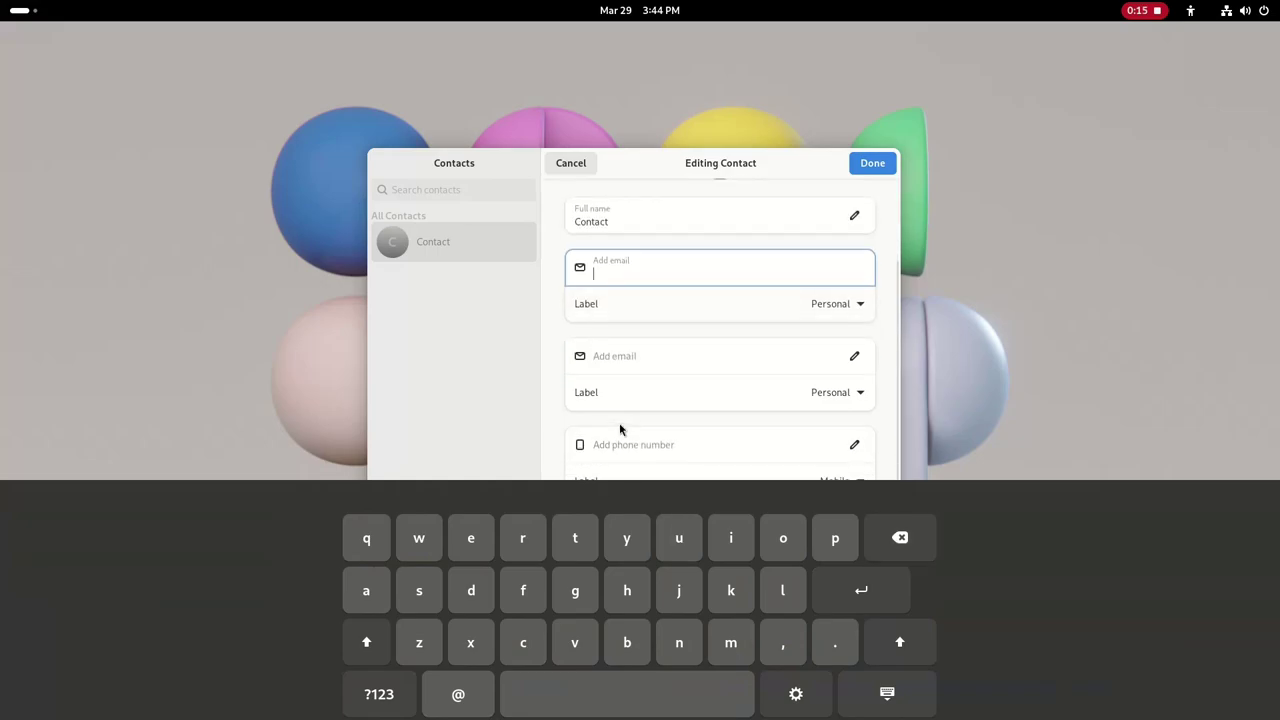
click(623, 441)
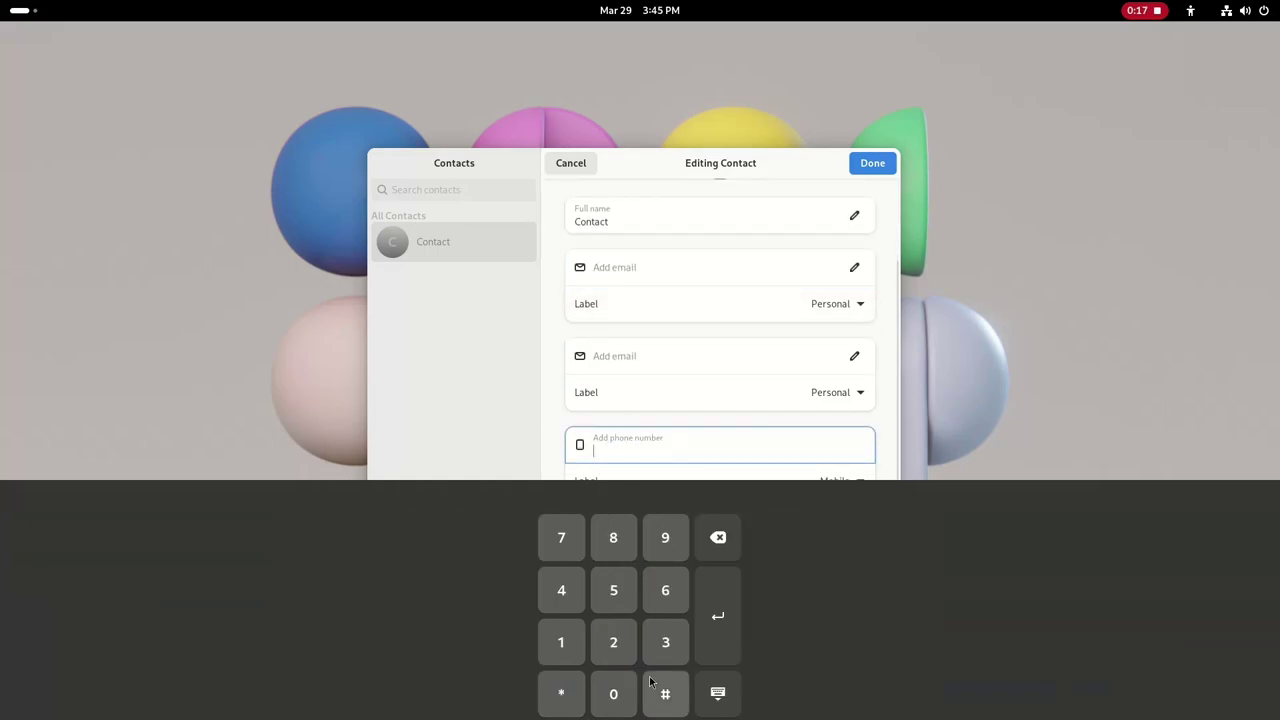
click(719, 595)
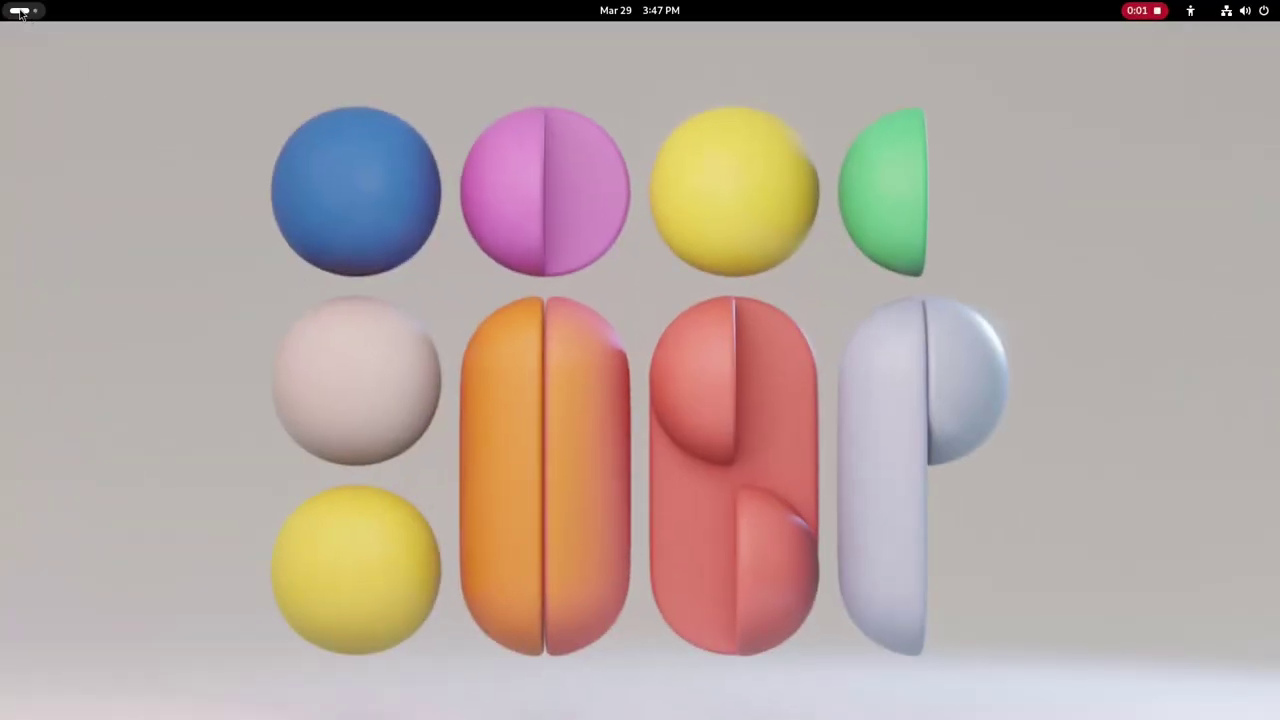
Open the Activities overview and display the application grid.
click(20, 11)
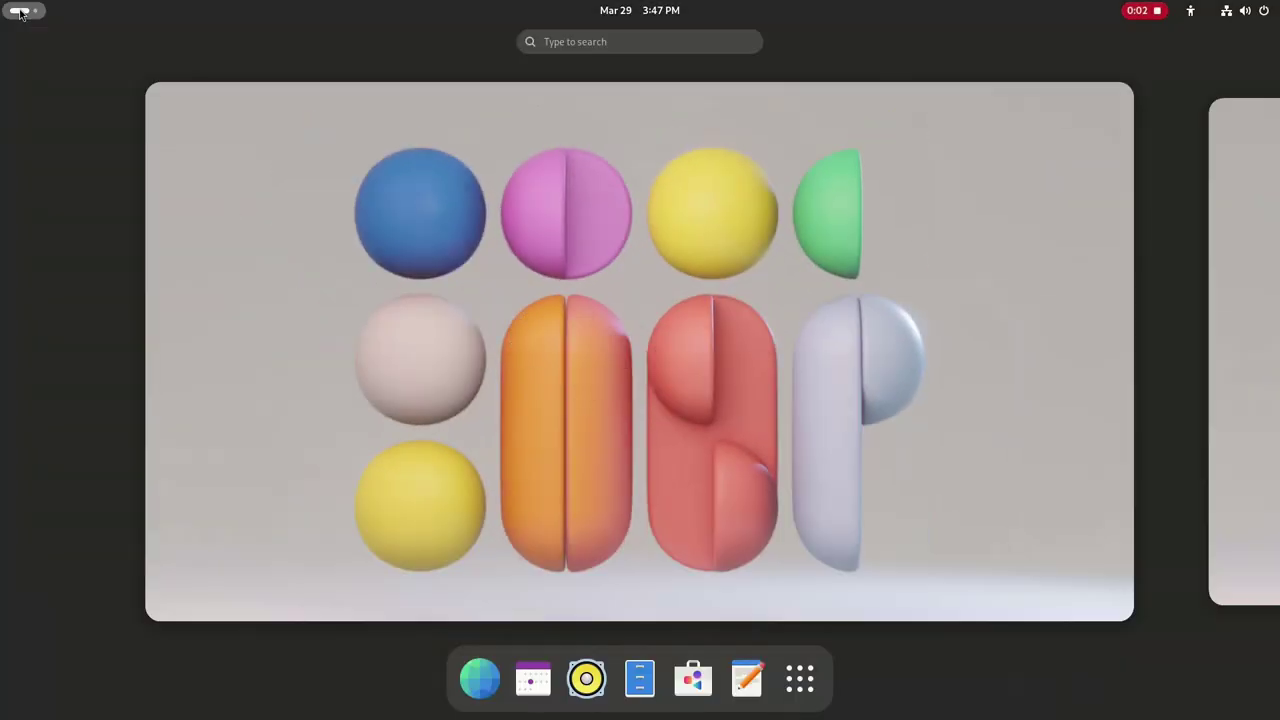
click(800, 679)
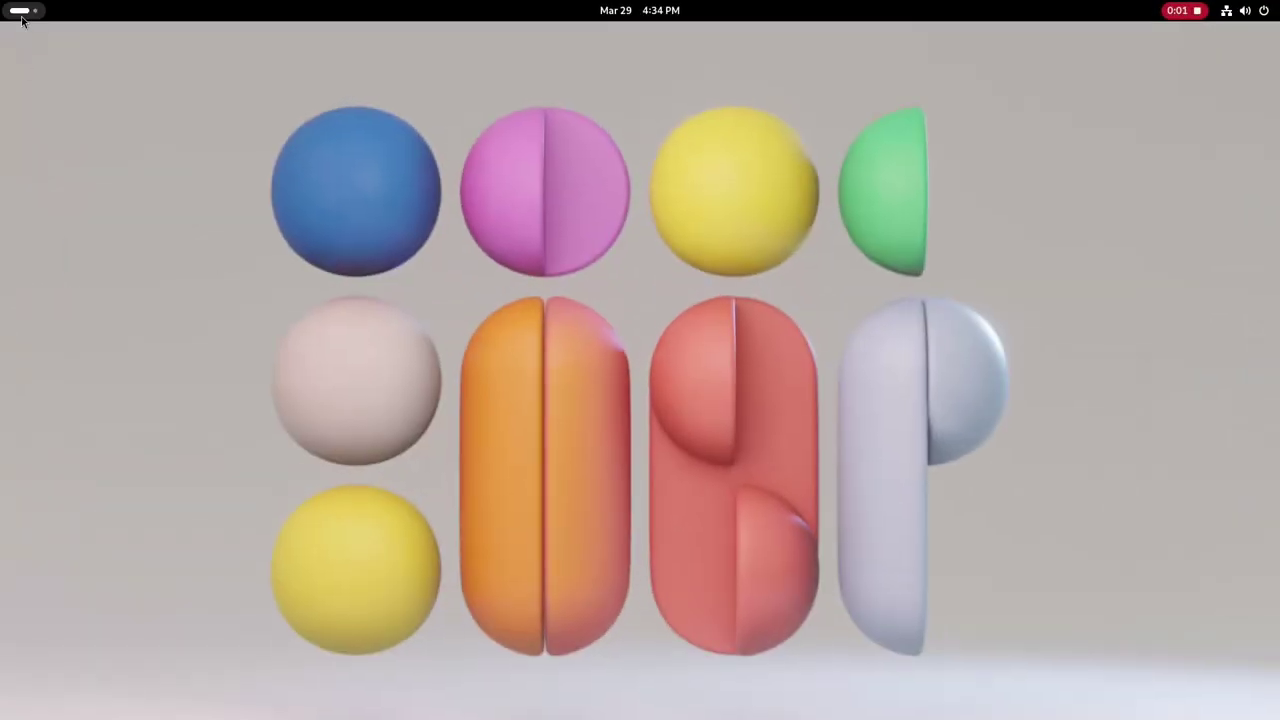
Search the Activities overview for dconf and launch Dconf Editor.
click(22, 14)
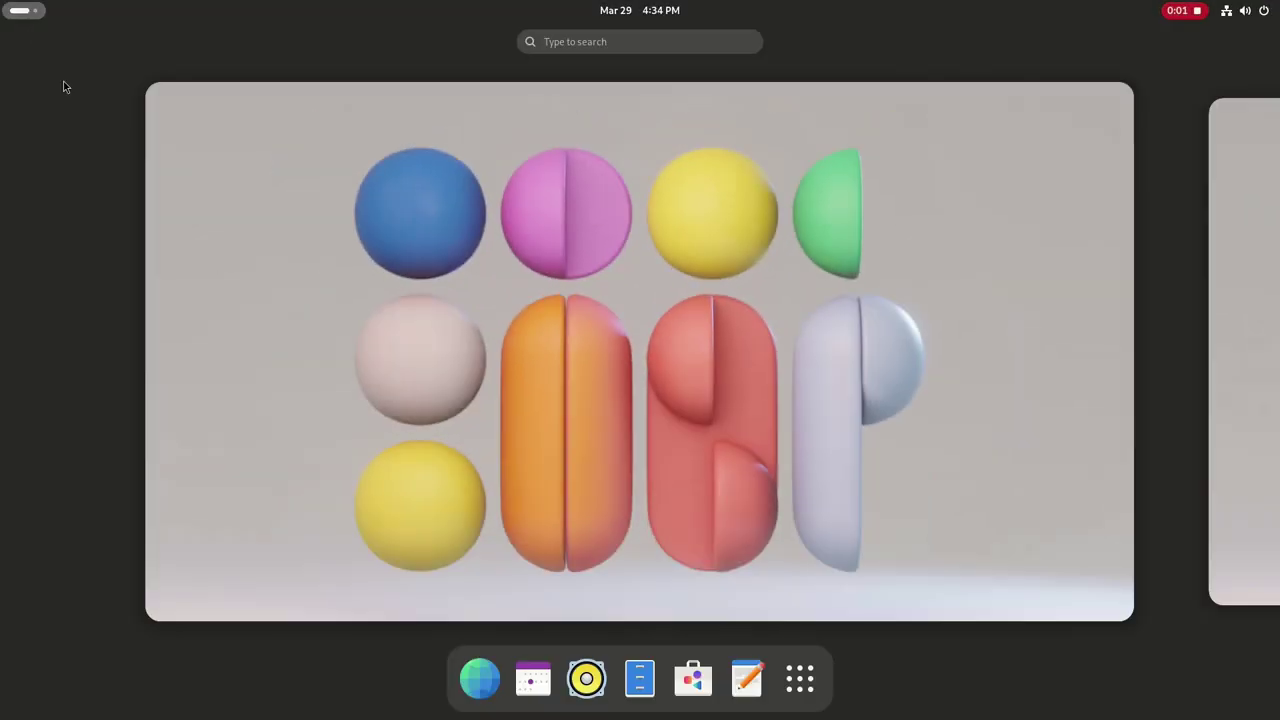
click(611, 50)
text(dconf)
click(636, 117)
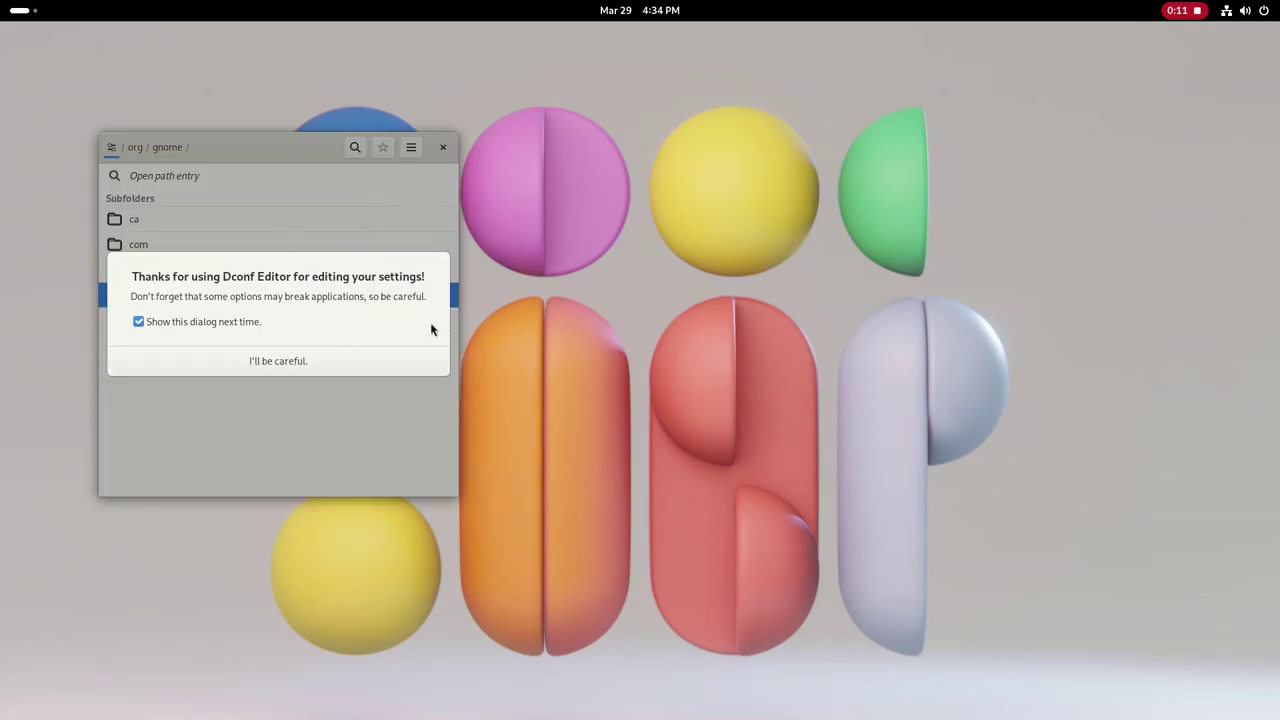
Accept the caution dialog about editing settings and move the Dconf Editor window to the middle of the desktop.
click(374, 362)
drag(303, 166, 694, 203)
Browse to the org/gnome/mutter folder and open its experimental-features key.
click(603, 334)
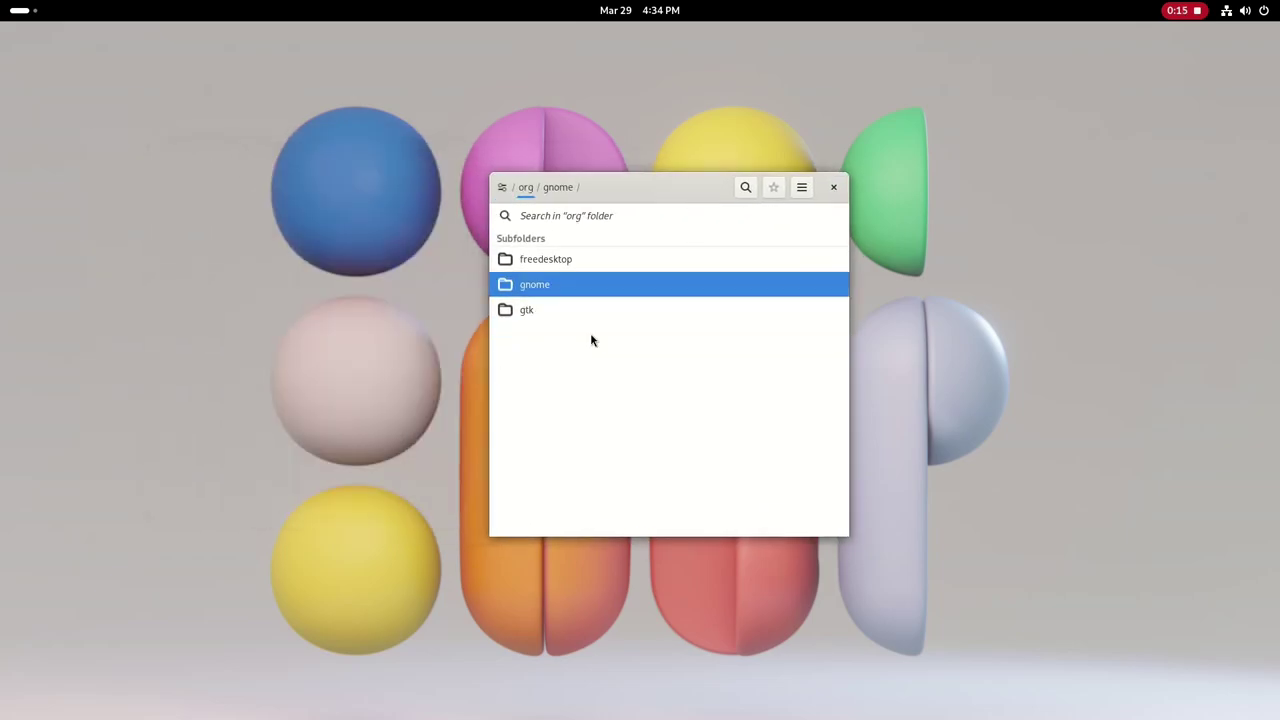
click(680, 292)
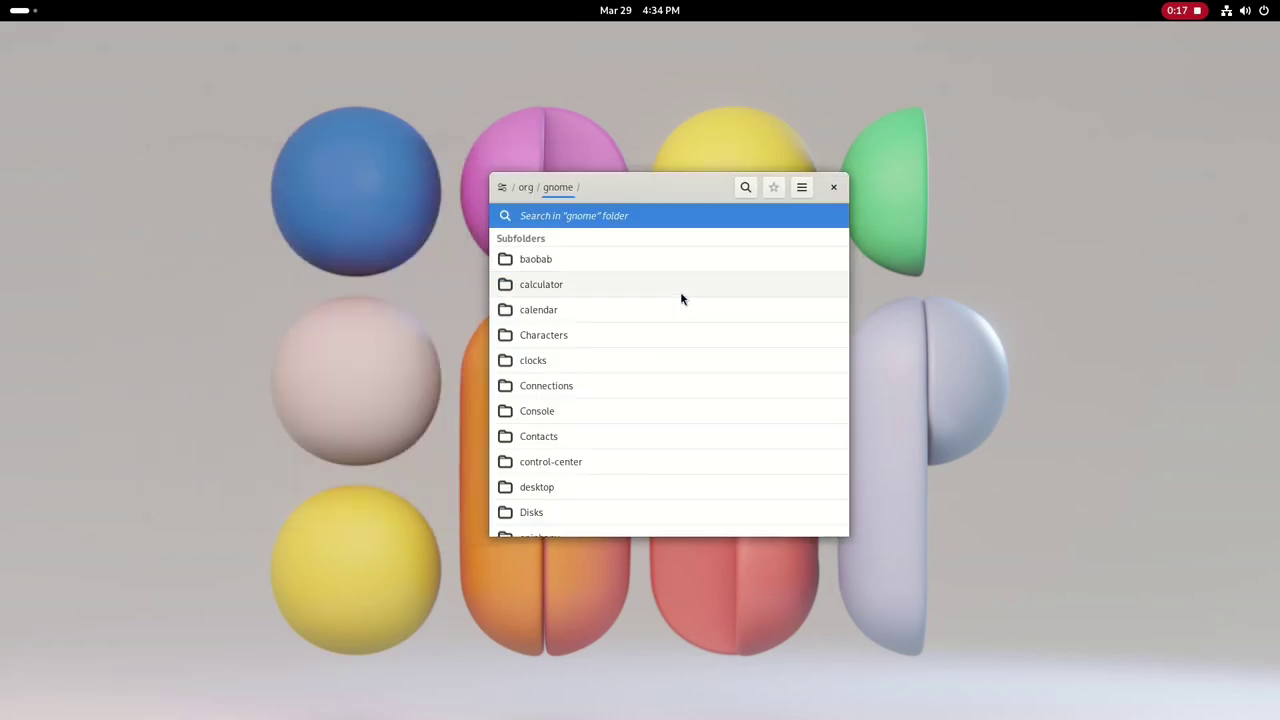
scroll(644, 341, down, 2)
scroll(644, 341, down, 3)
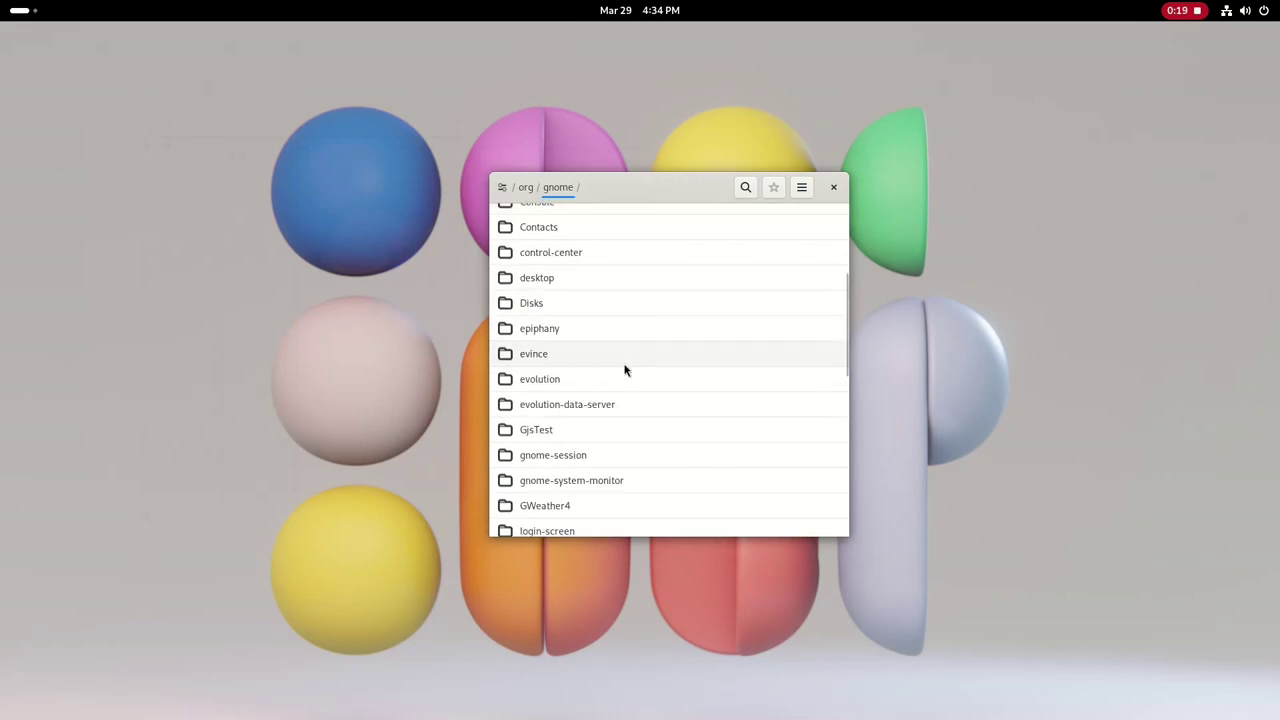
scroll(589, 443, down, 4)
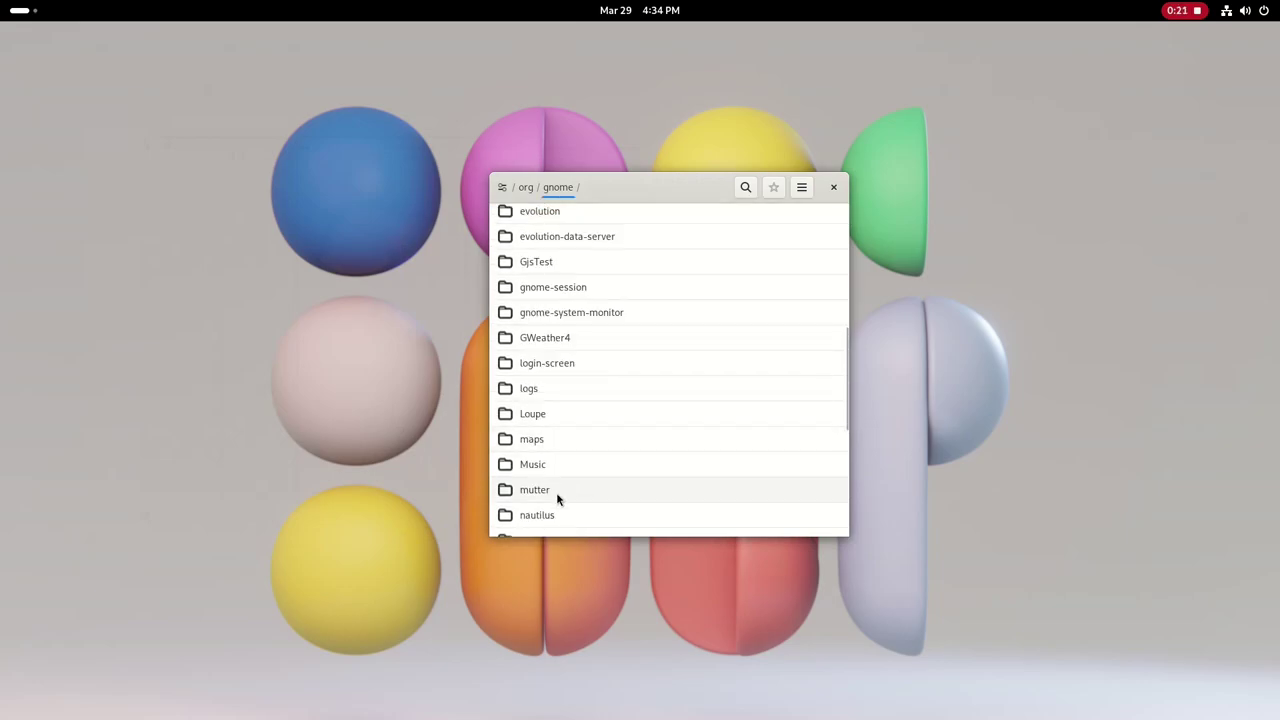
click(556, 490)
scroll(599, 466, down, 5)
click(589, 411)
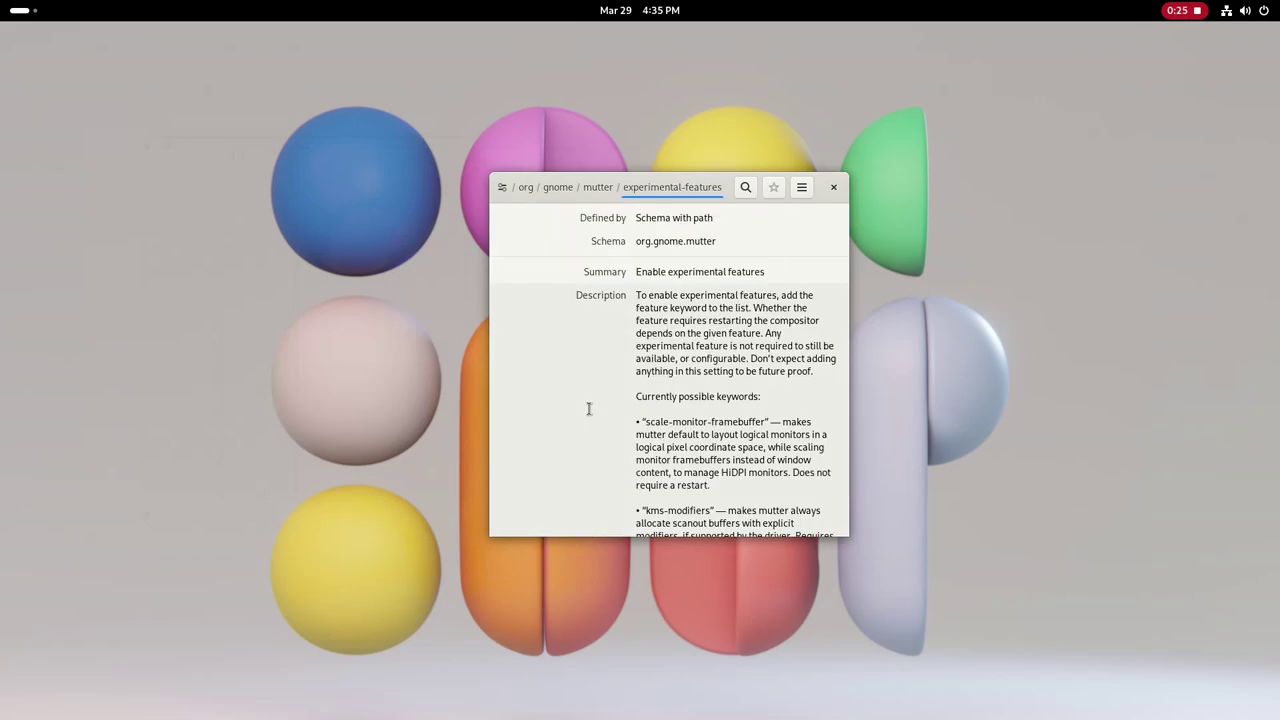
Stop using the default value for experimental-features, set the custom value to variable-refresh-rate and apply the change.
scroll(575, 423, down, 6)
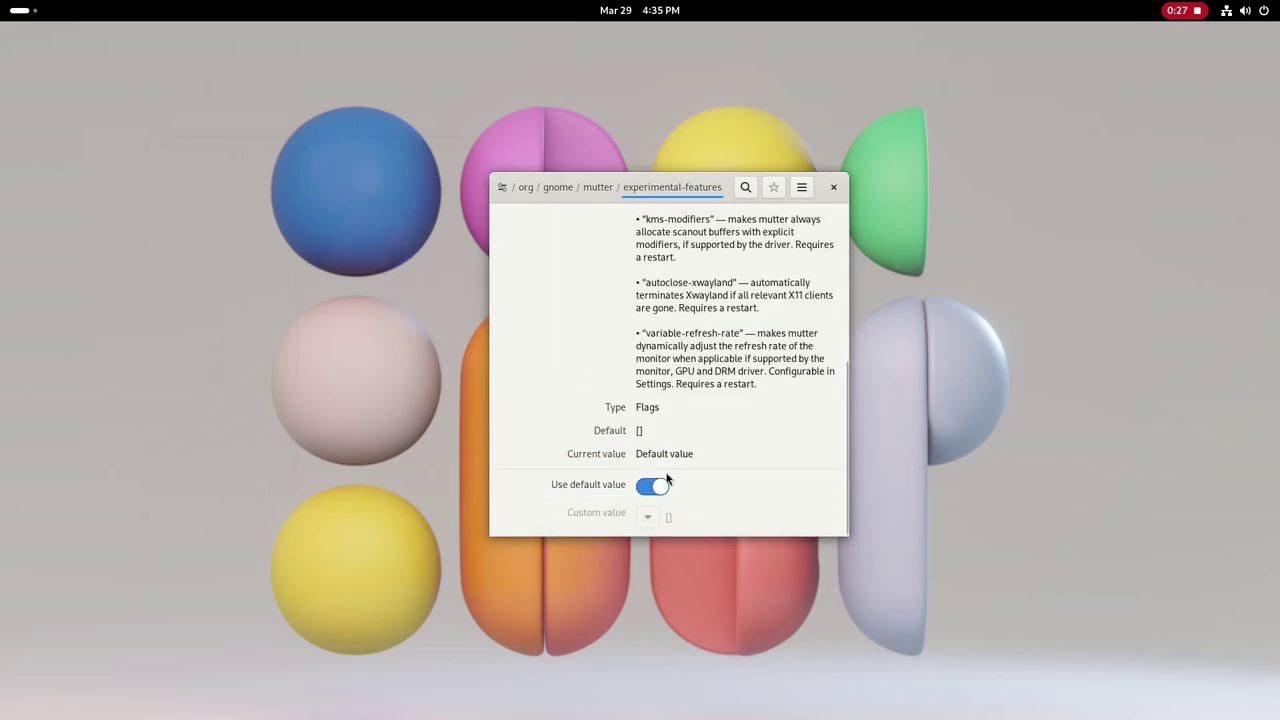
click(650, 487)
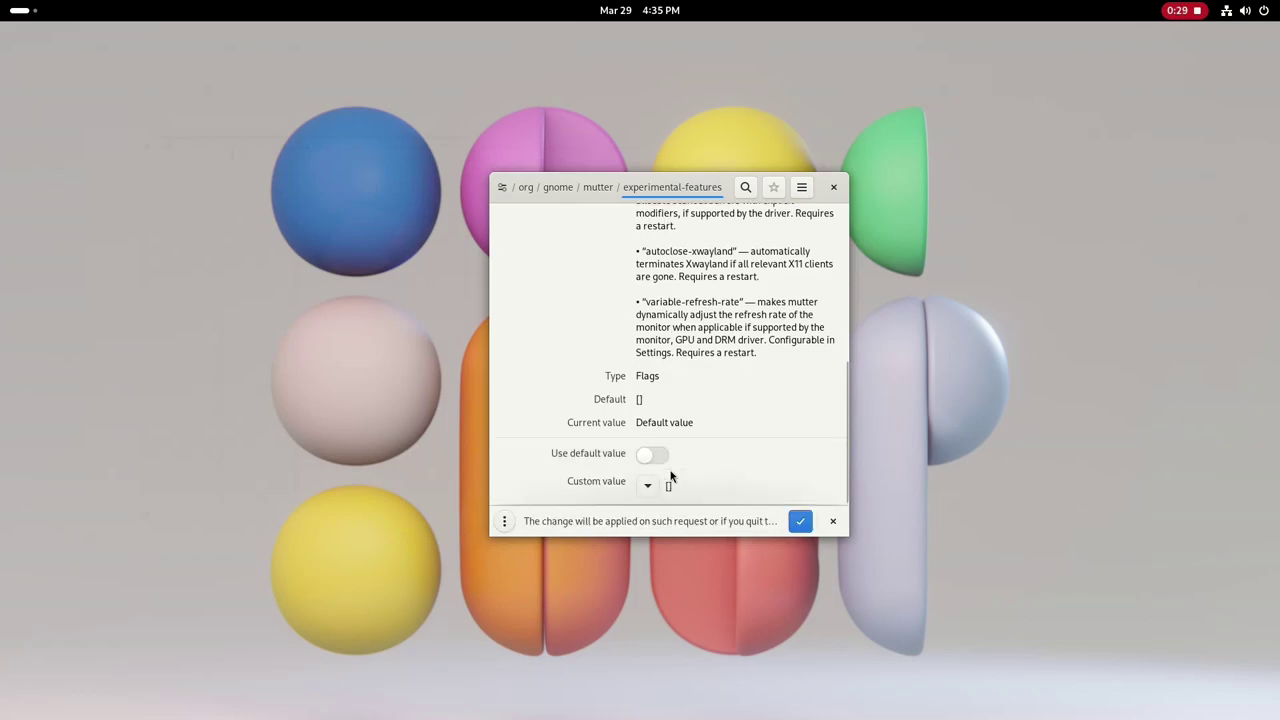
click(648, 485)
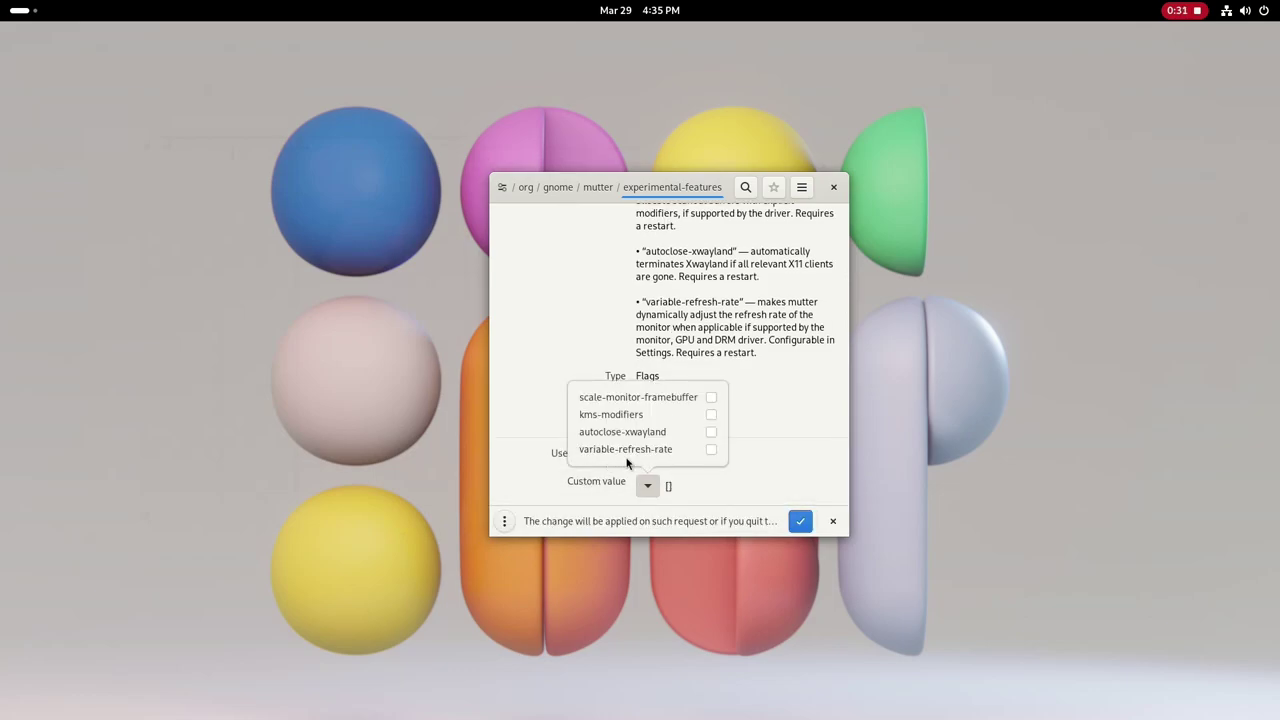
click(711, 451)
click(757, 428)
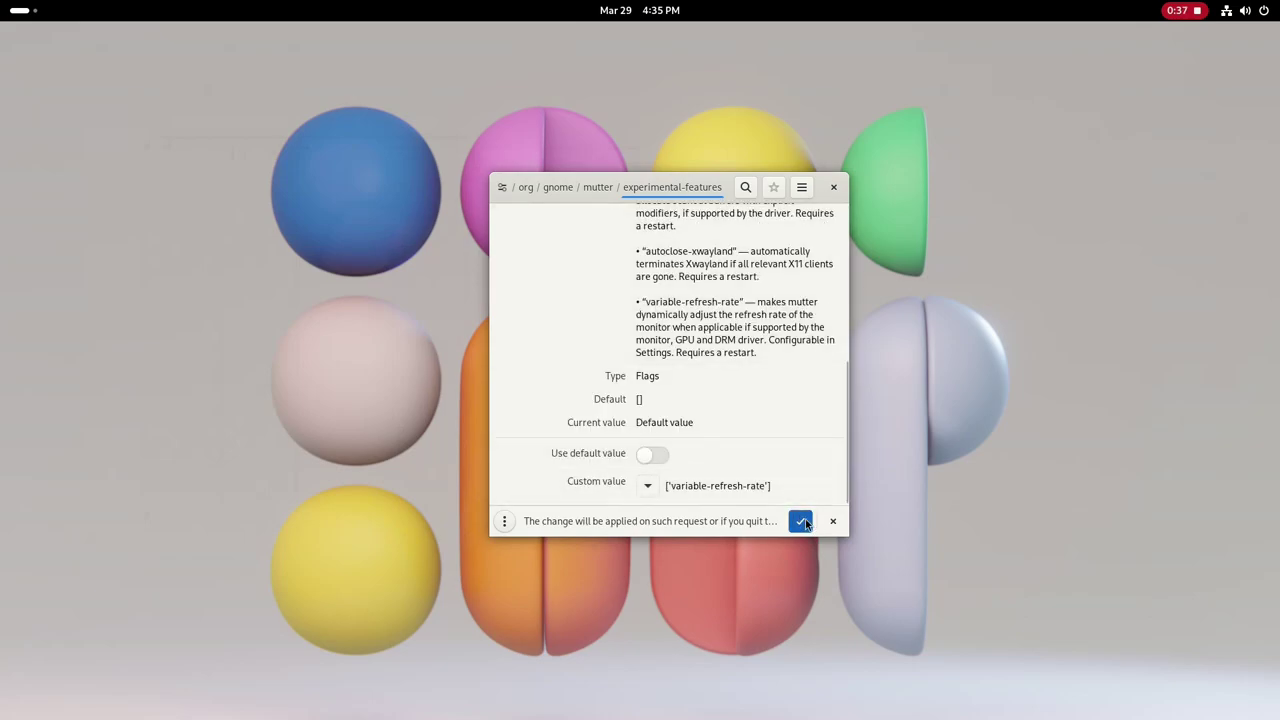
click(802, 521)
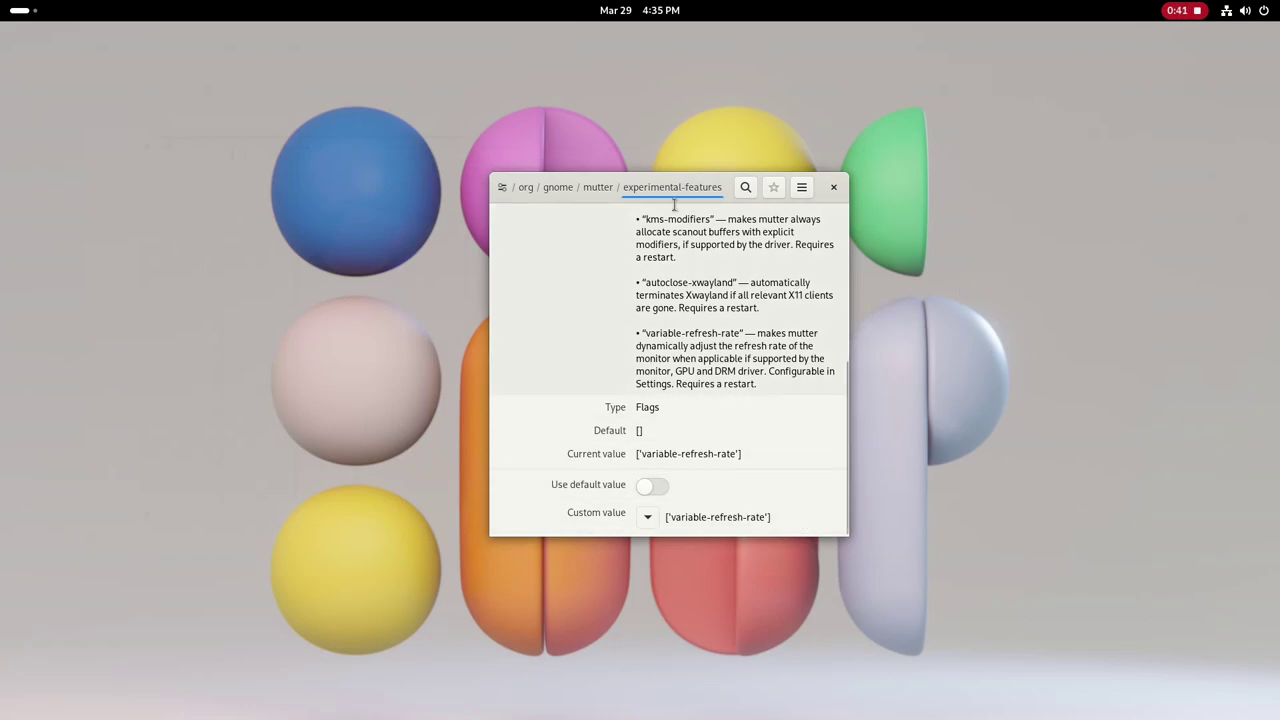
drag(668, 201, 668, 174)
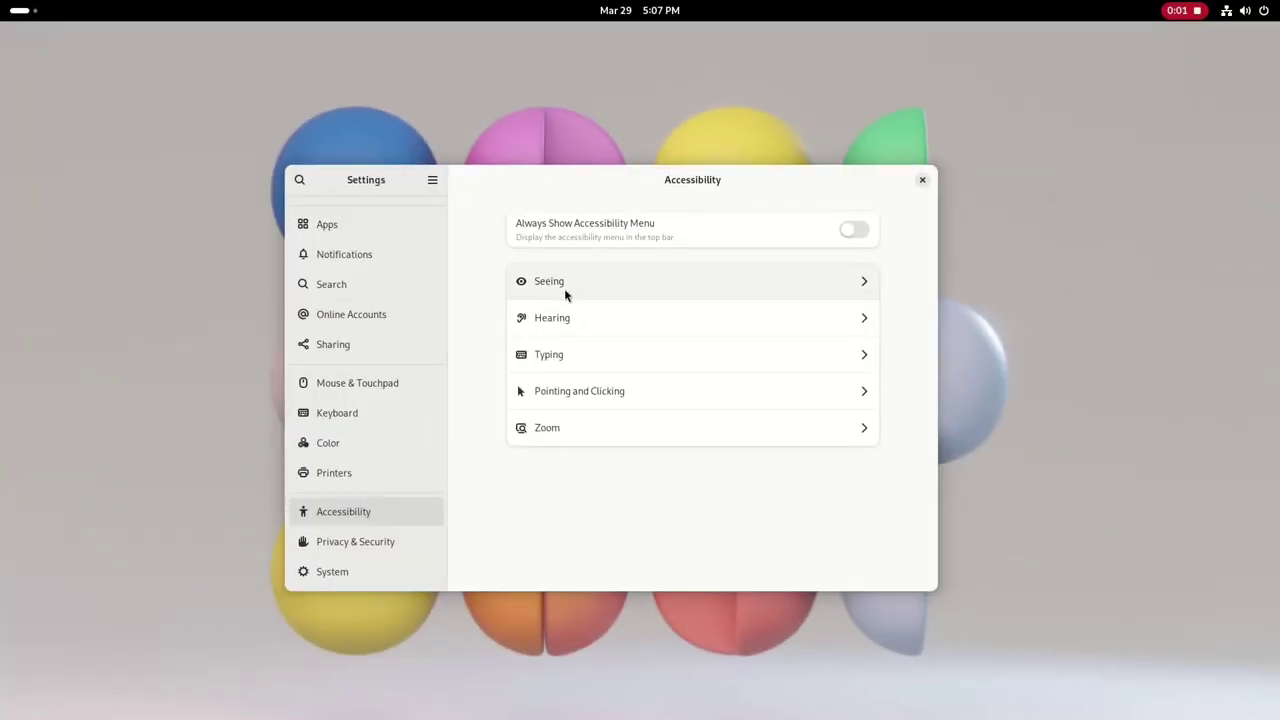
In Settings, open the Seeing accessibility options and switch High Contrast on and back off.
click(564, 288)
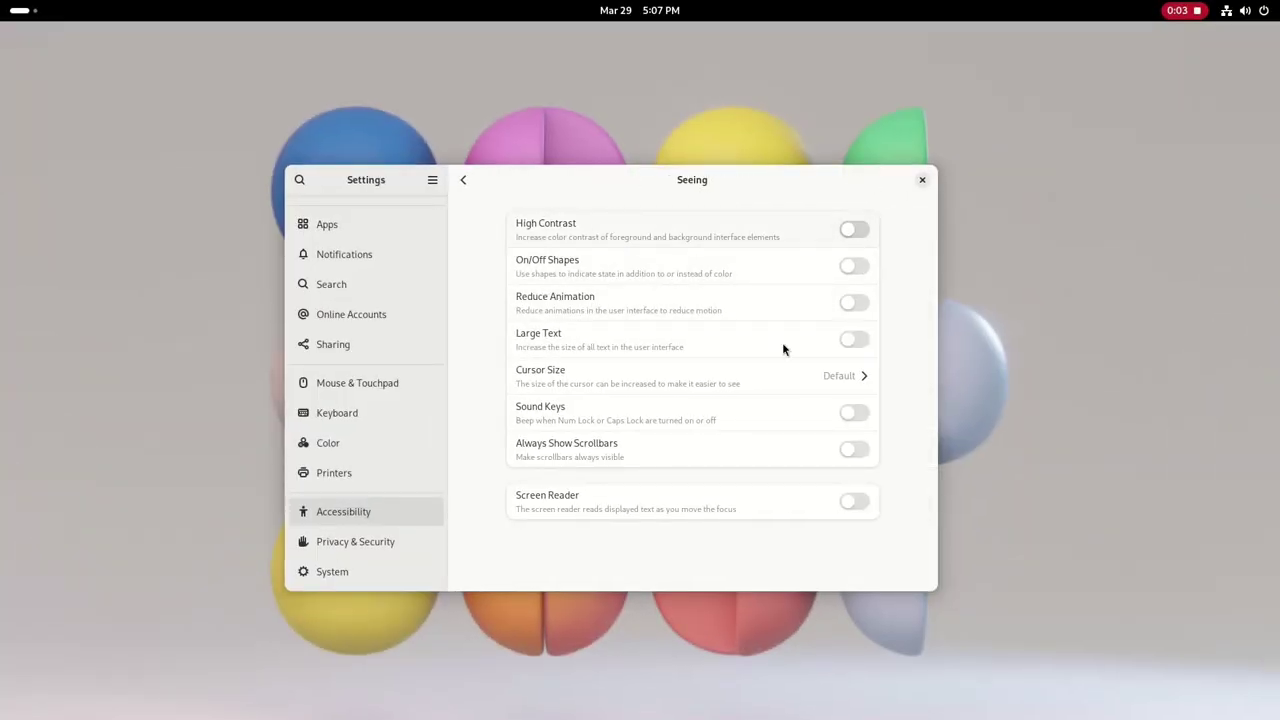
click(530, 238)
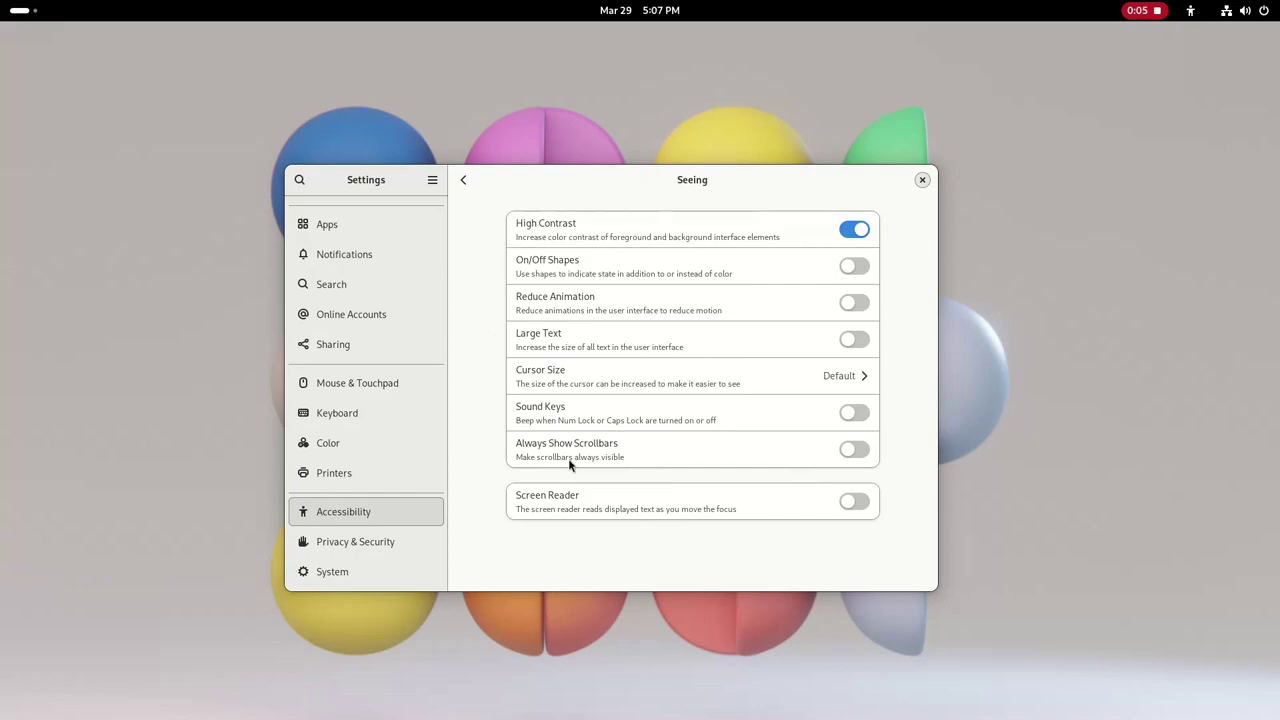
click(849, 233)
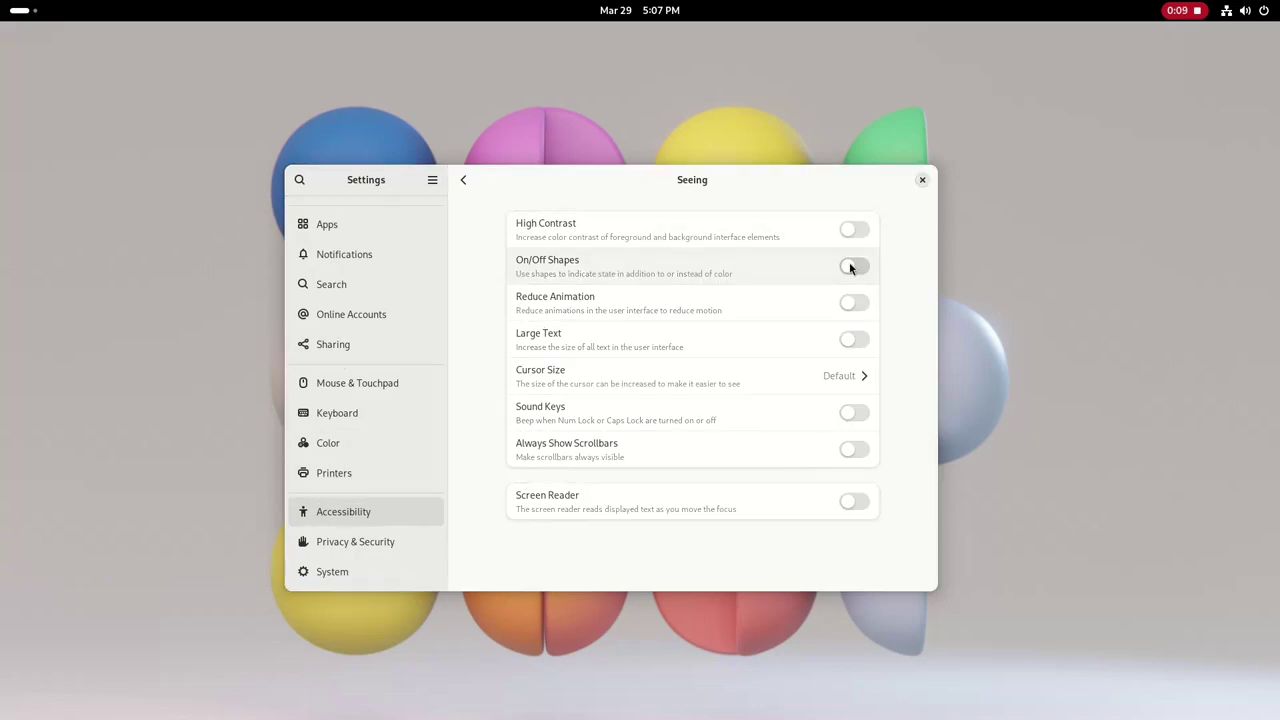